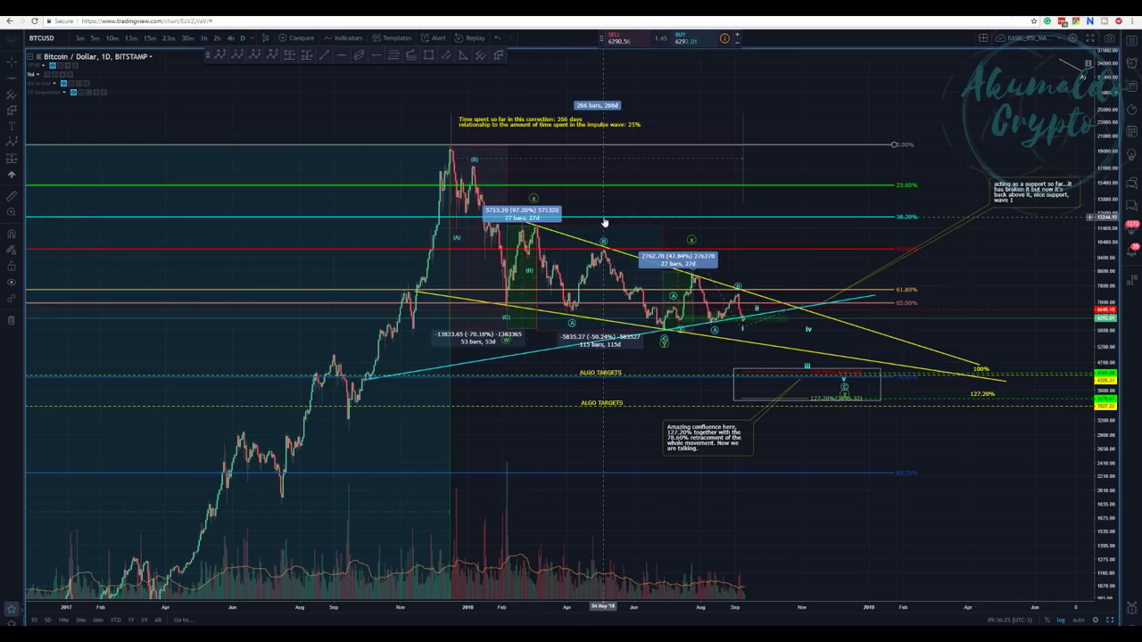
Examine the latest daily BTCUSD candles around wave i and the rising cyan support trendline
{"action": "left_click_drag", "start_coordinate": [1069, 71], "coordinate": [981, 75]}
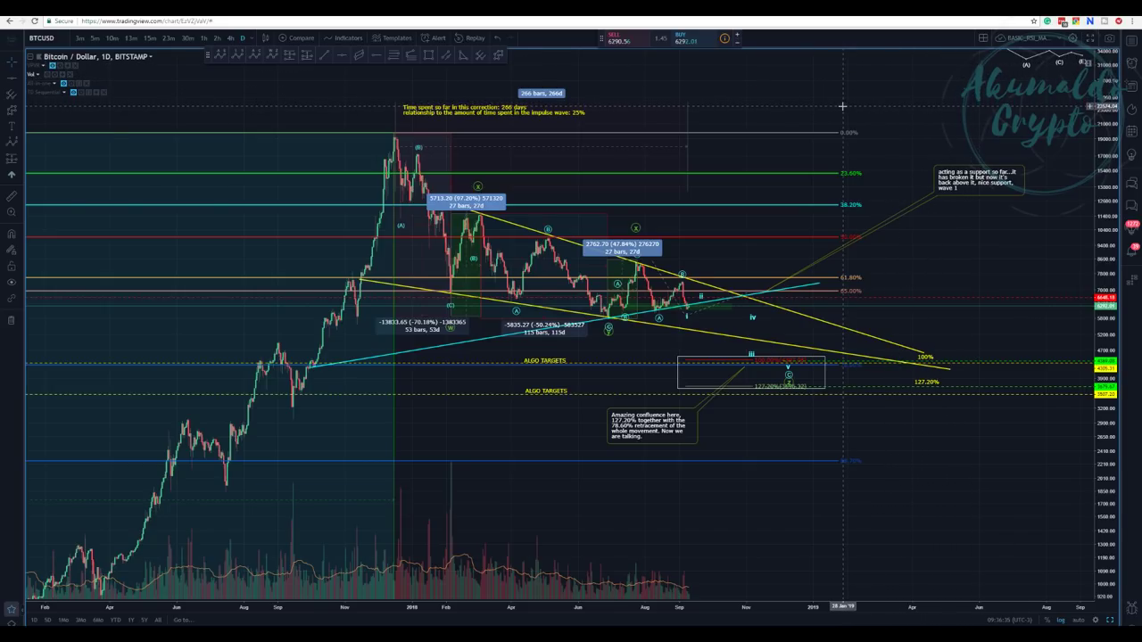
{"action": "scroll", "coordinate": [843, 106], "scroll_direction": "up", "scroll_amount": 3}
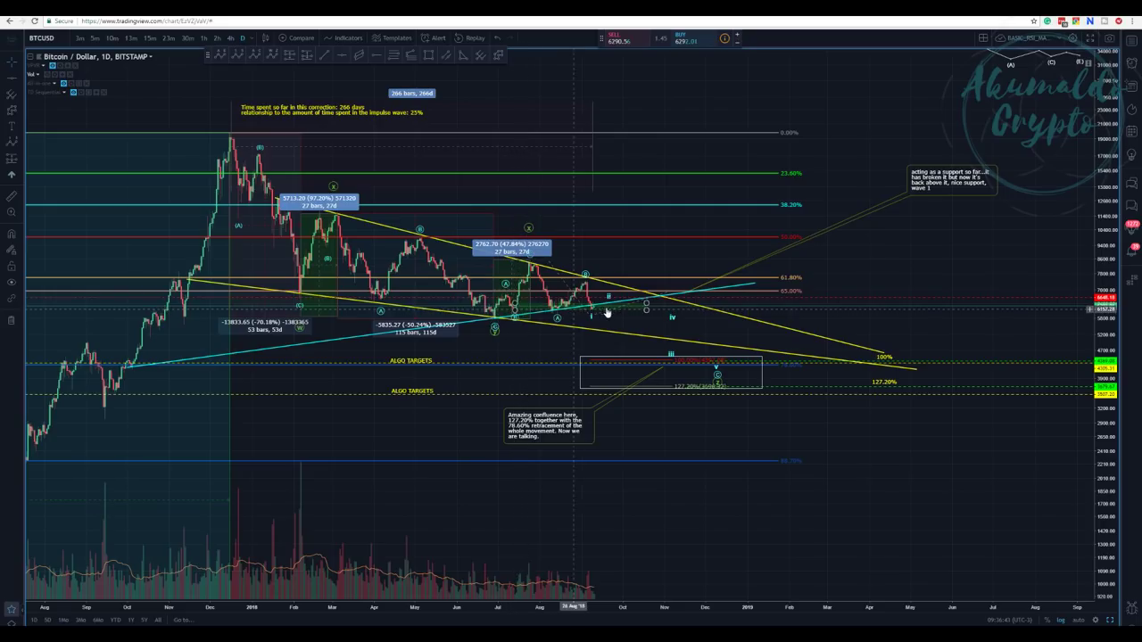
{"action": "left_click", "coordinate": [10, 214]}
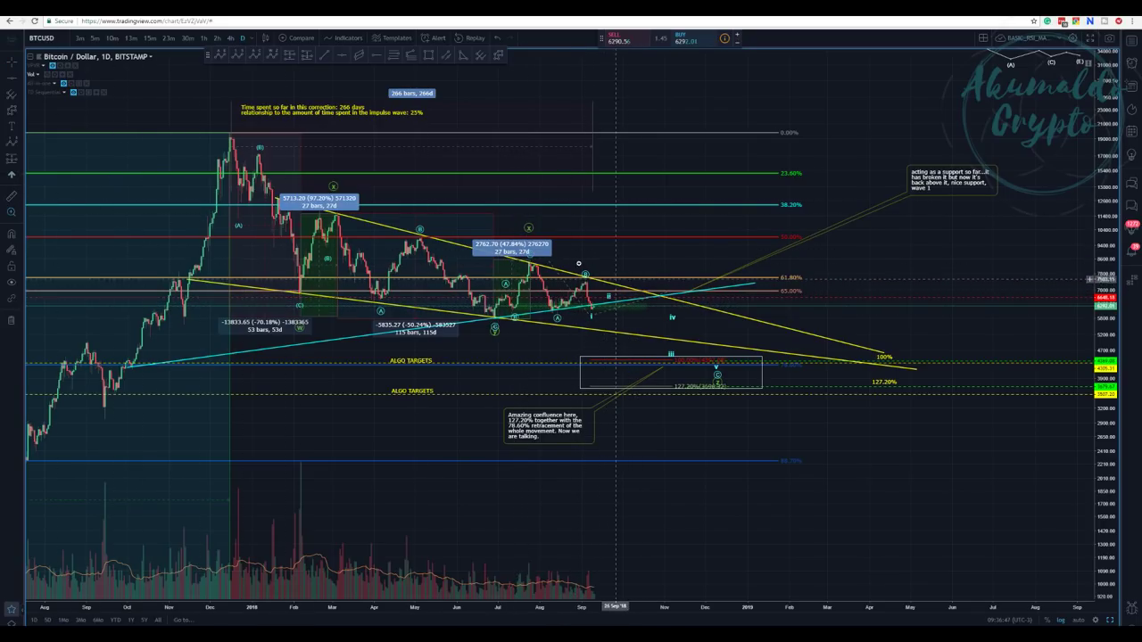
{"action": "left_click_drag", "start_coordinate": [573, 272], "coordinate": [633, 331]}
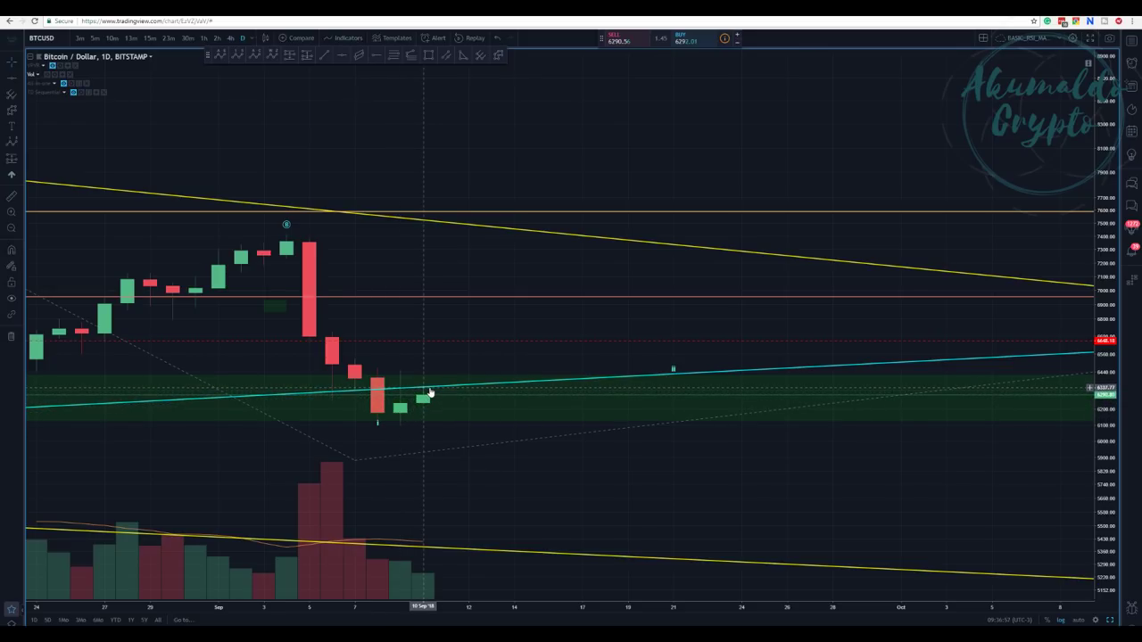
{"action": "left_click_drag", "start_coordinate": [428, 392], "coordinate": [498, 390]}
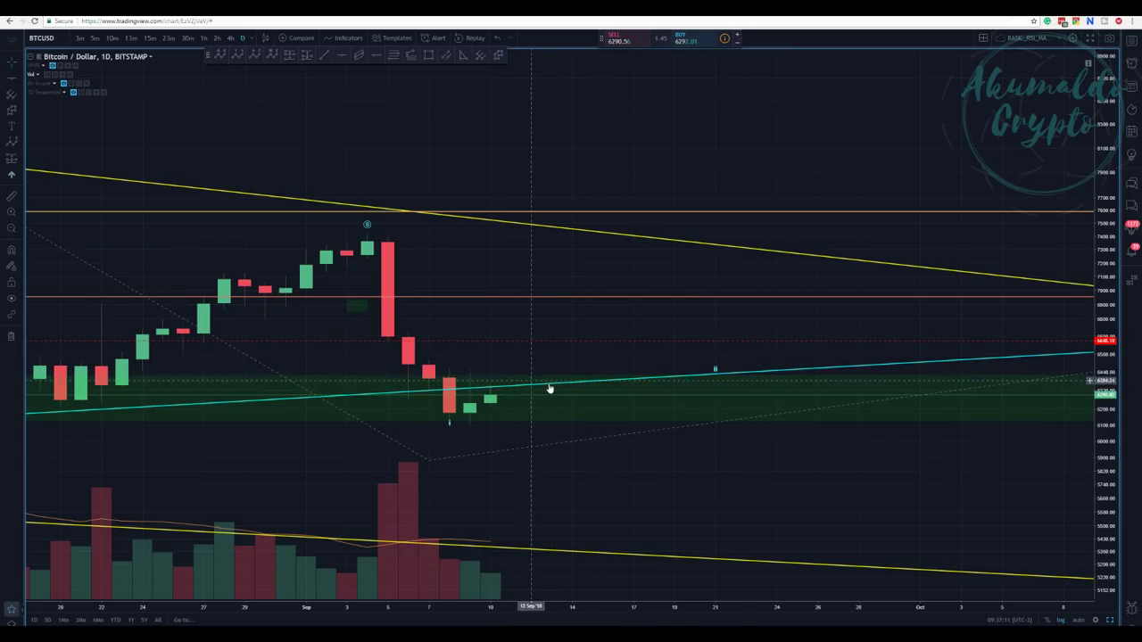
{"action": "scroll", "coordinate": [550, 388], "scroll_direction": "down", "scroll_amount": 2}
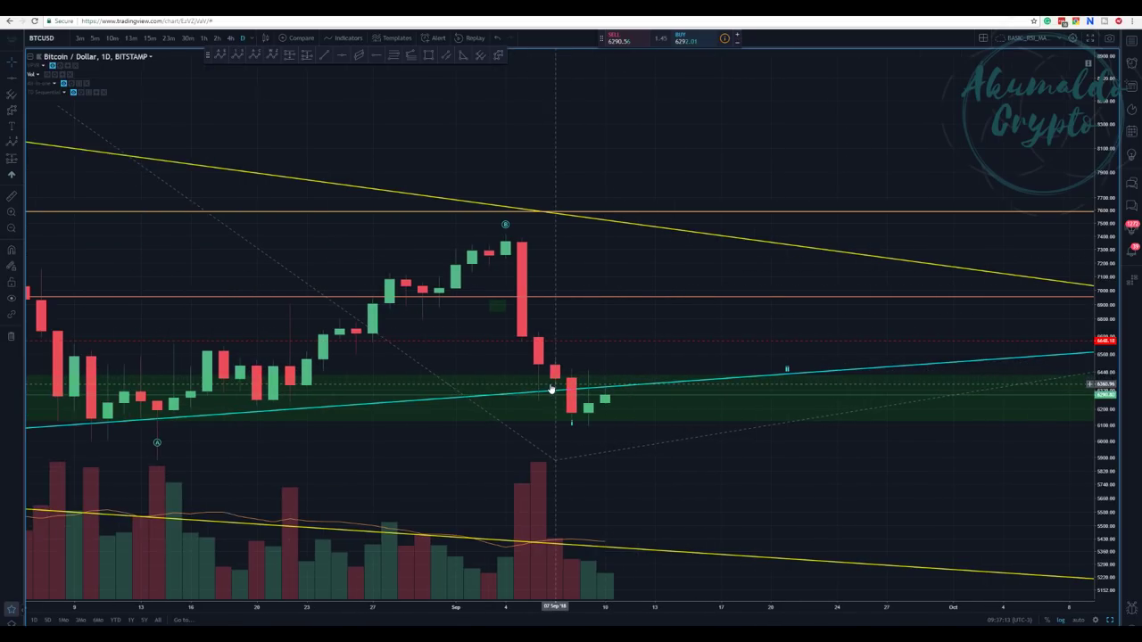
{"action": "scroll", "coordinate": [640, 381], "scroll_direction": "down", "scroll_amount": 1}
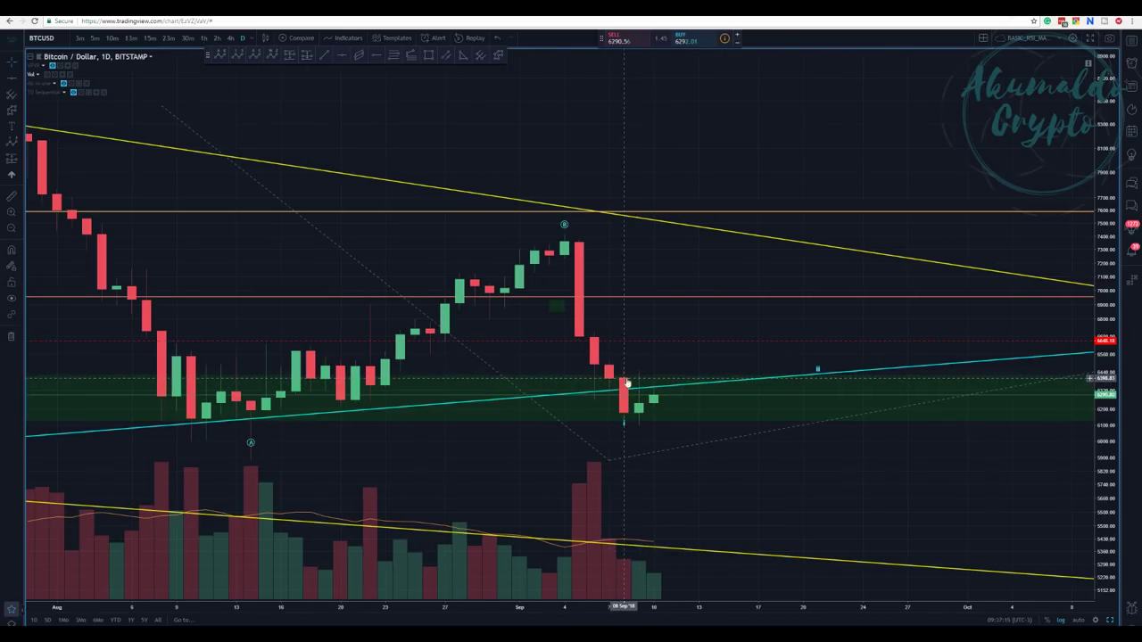
Show the hidden All-in-one moving averages on the daily chart
{"action": "left_click", "coordinate": [62, 84]}
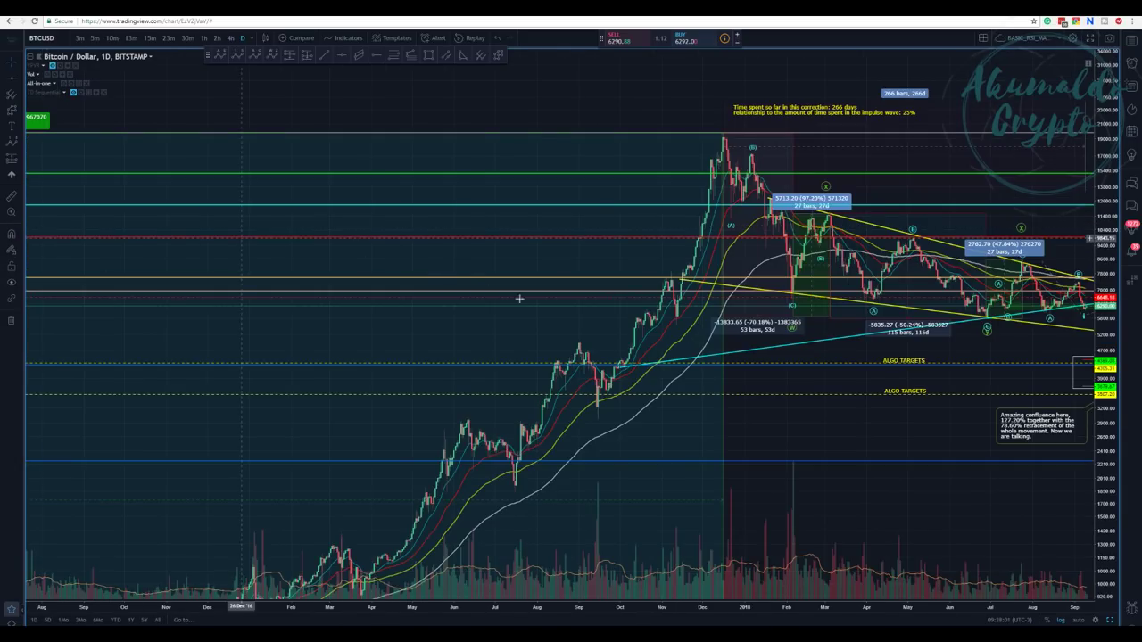
{"action": "mouse_move", "coordinate": [710, 418]}
{"action": "left_mouse_down"}
{"action": "mouse_move", "coordinate": [597, 451]}
{"action": "mouse_move", "coordinate": [670, 460]}
{"action": "left_mouse_up"}
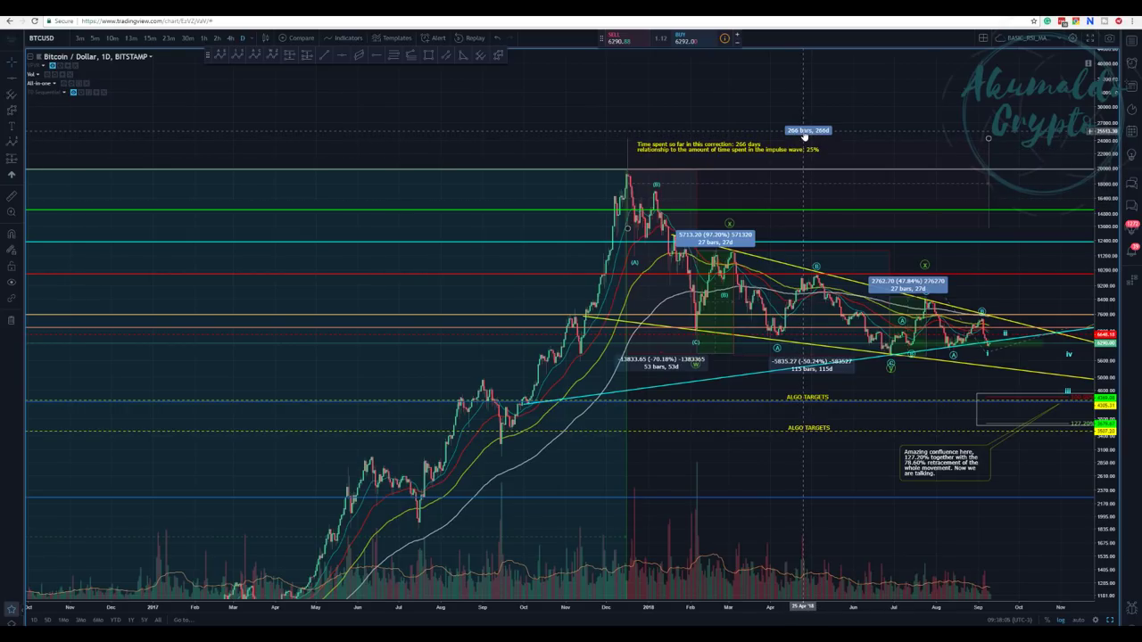
Examine the time measurement of the impulse wave from its January 2015 low alongside that of the correction
{"action": "left_click_drag", "start_coordinate": [652, 106], "coordinate": [815, 95]}
{"action": "scroll", "coordinate": [824, 106], "scroll_direction": "right", "scroll_amount": 3}
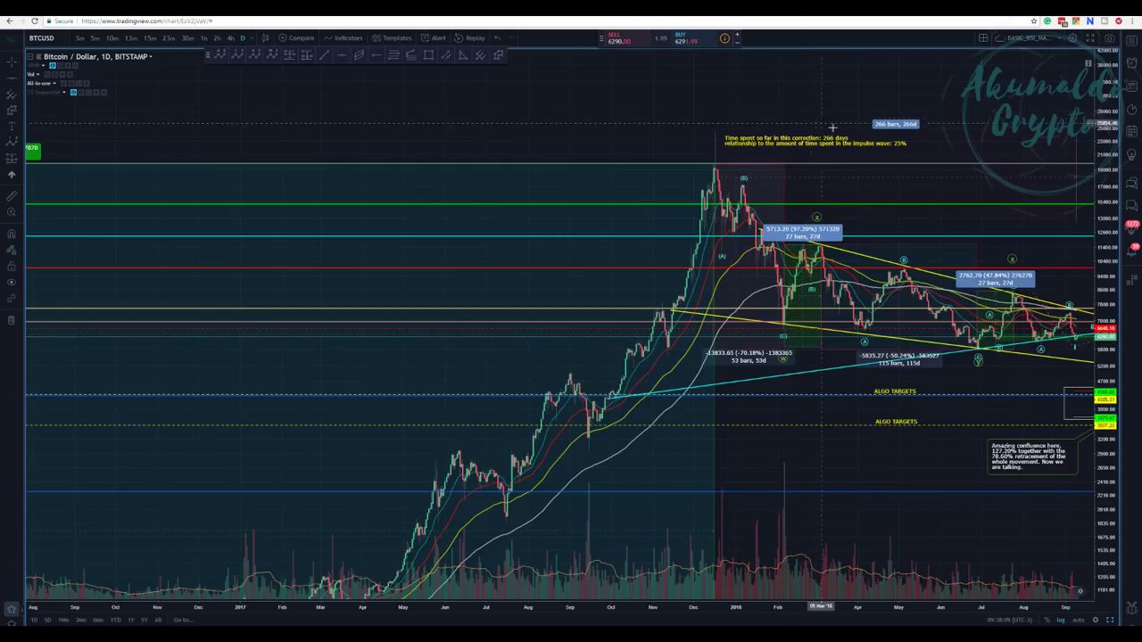
{"action": "scroll", "coordinate": [839, 92], "scroll_direction": "left", "scroll_amount": 3}
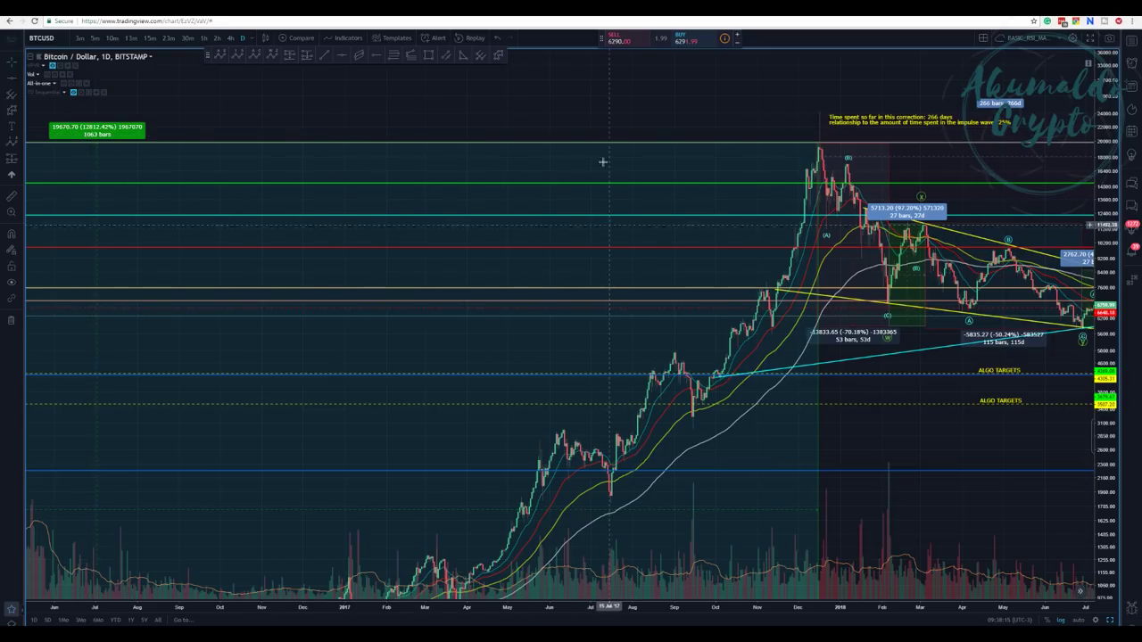
{"action": "scroll", "coordinate": [612, 201], "scroll_direction": "down", "scroll_amount": 3}
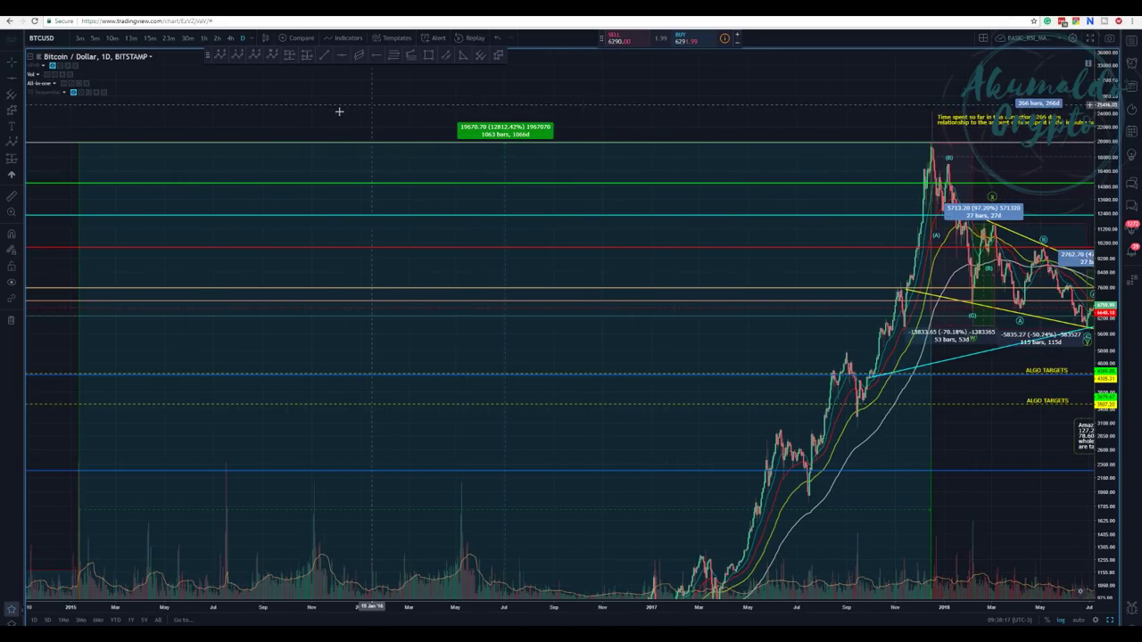
{"action": "scroll", "coordinate": [360, 64], "scroll_direction": "left", "scroll_amount": 2}
{"action": "scroll", "coordinate": [262, 112], "scroll_direction": "right", "scroll_amount": 2}
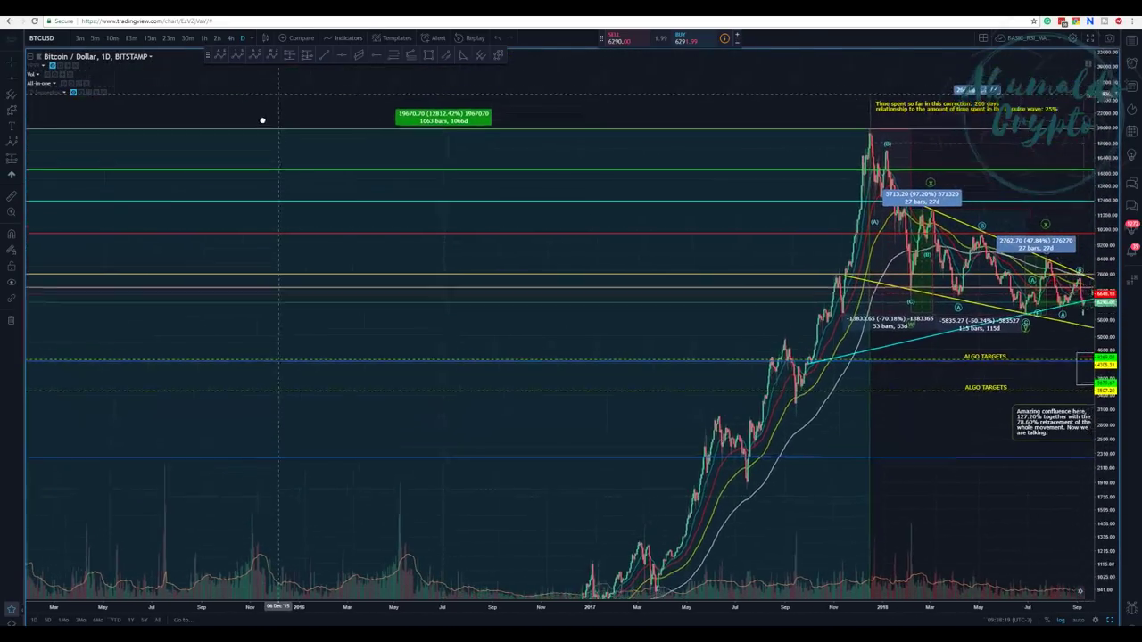
{"action": "left_click_drag", "start_coordinate": [961, 474], "coordinate": [1050, 300]}
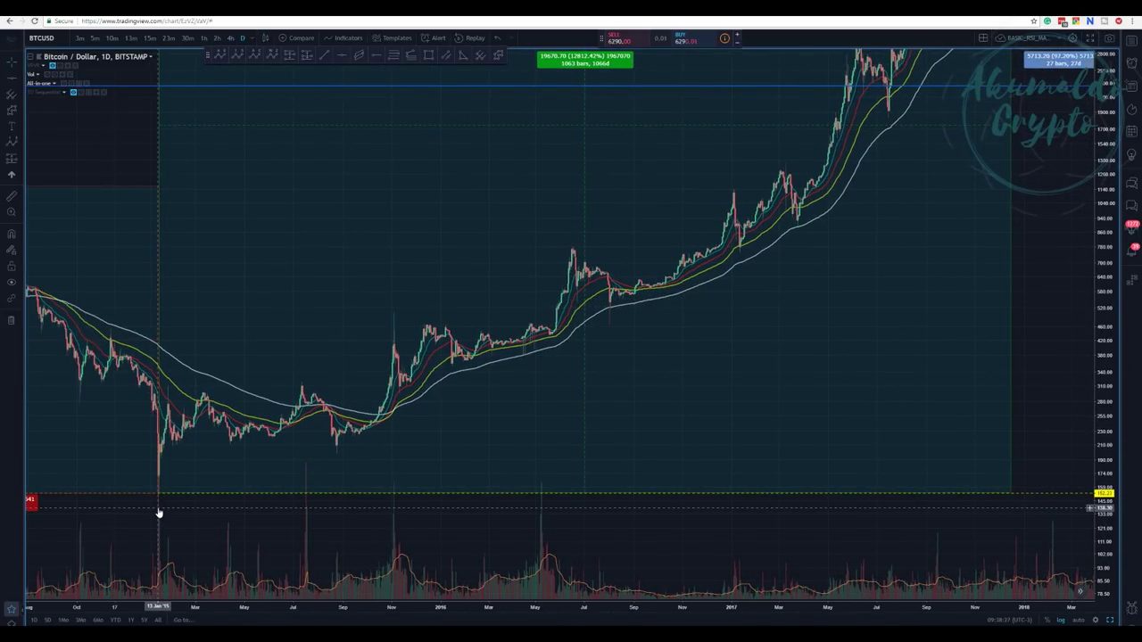
{"action": "left_click_drag", "start_coordinate": [1098, 265], "coordinate": [1007, 482]}
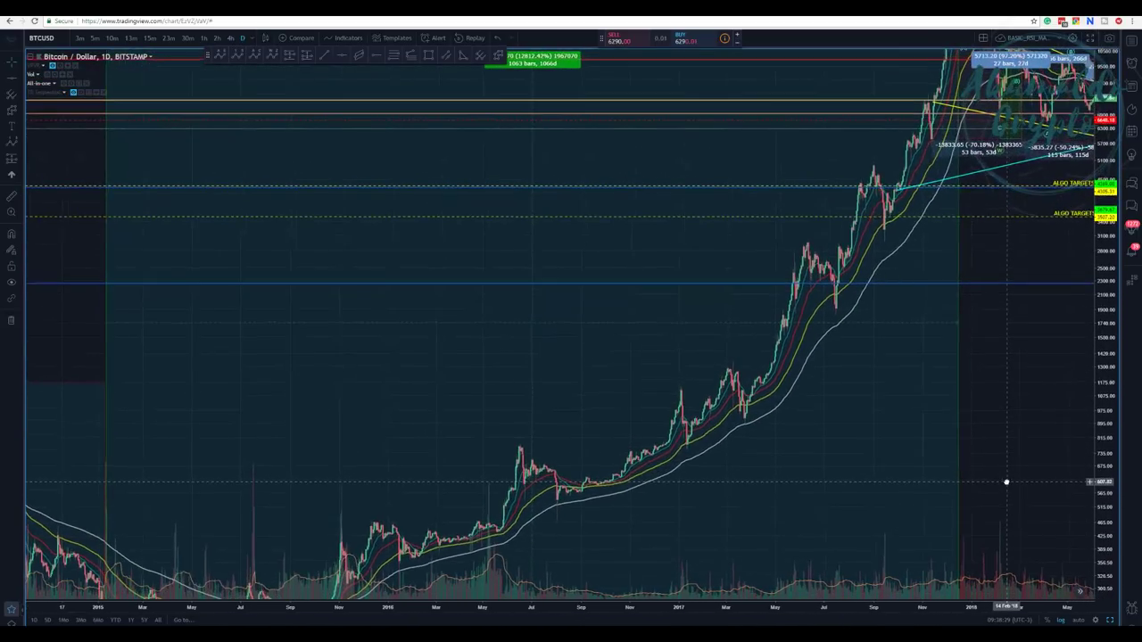
{"action": "left_click_drag", "start_coordinate": [1012, 308], "coordinate": [982, 510]}
{"action": "left_click_drag", "start_coordinate": [740, 81], "coordinate": [543, 188]}
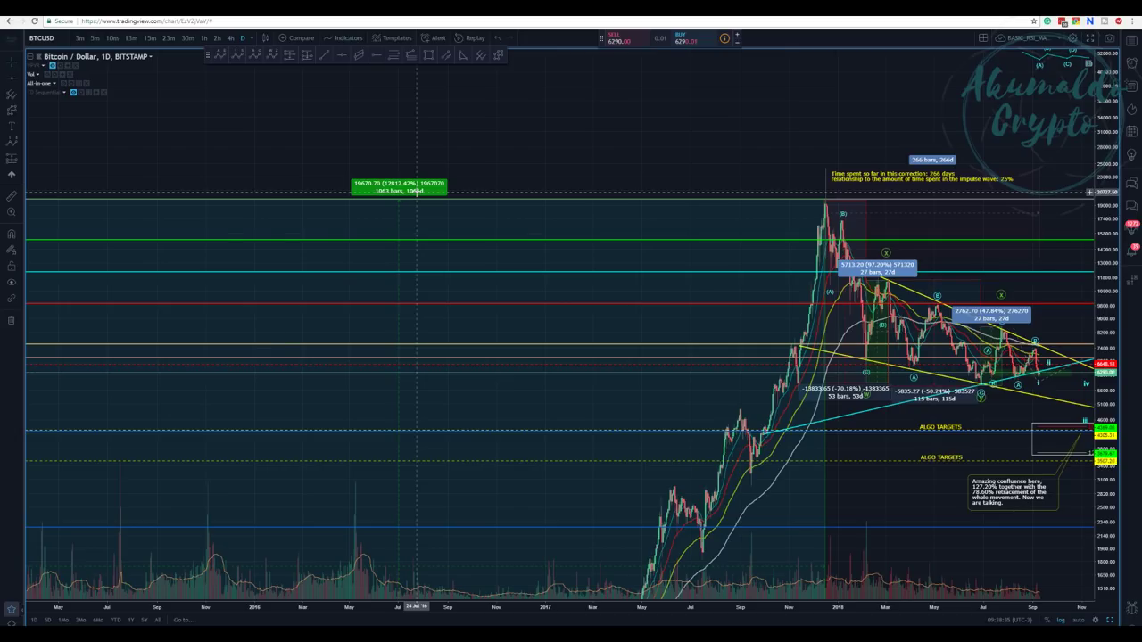
{"action": "left_click_drag", "start_coordinate": [732, 101], "coordinate": [496, 171]}
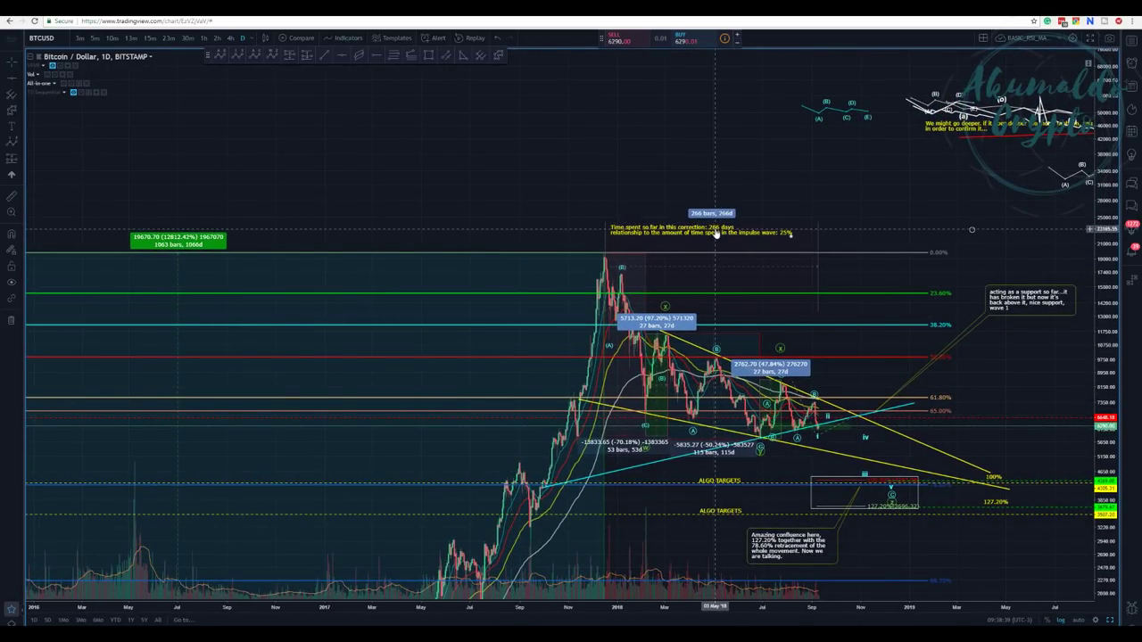
{"action": "left_click_drag", "start_coordinate": [715, 234], "coordinate": [679, 99]}
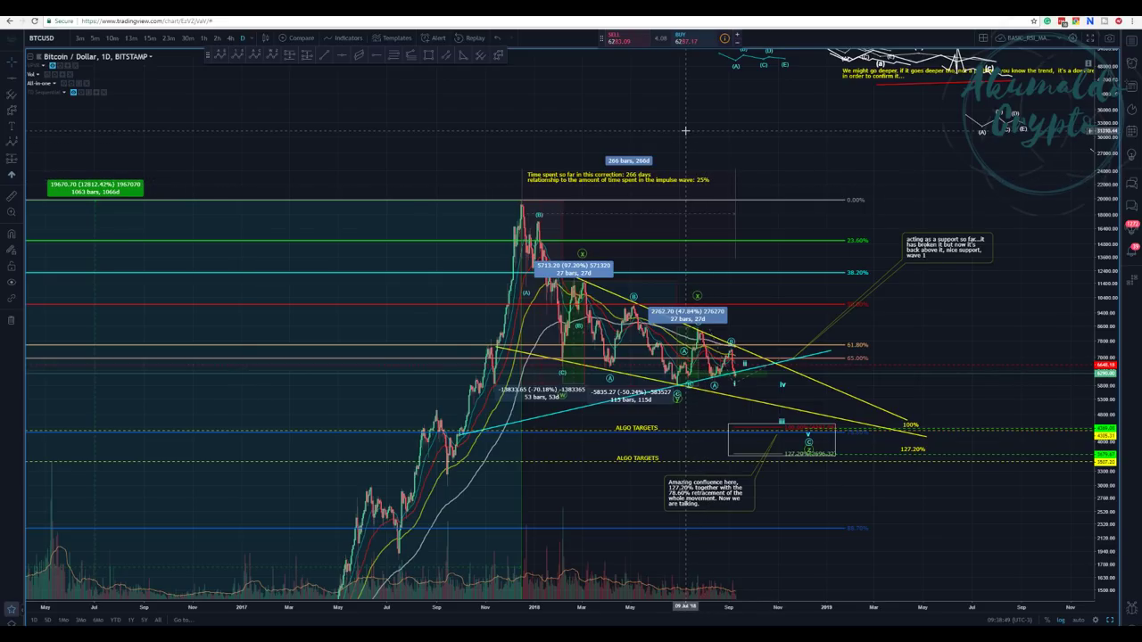
{"action": "left_click_drag", "start_coordinate": [688, 134], "coordinate": [708, 87]}
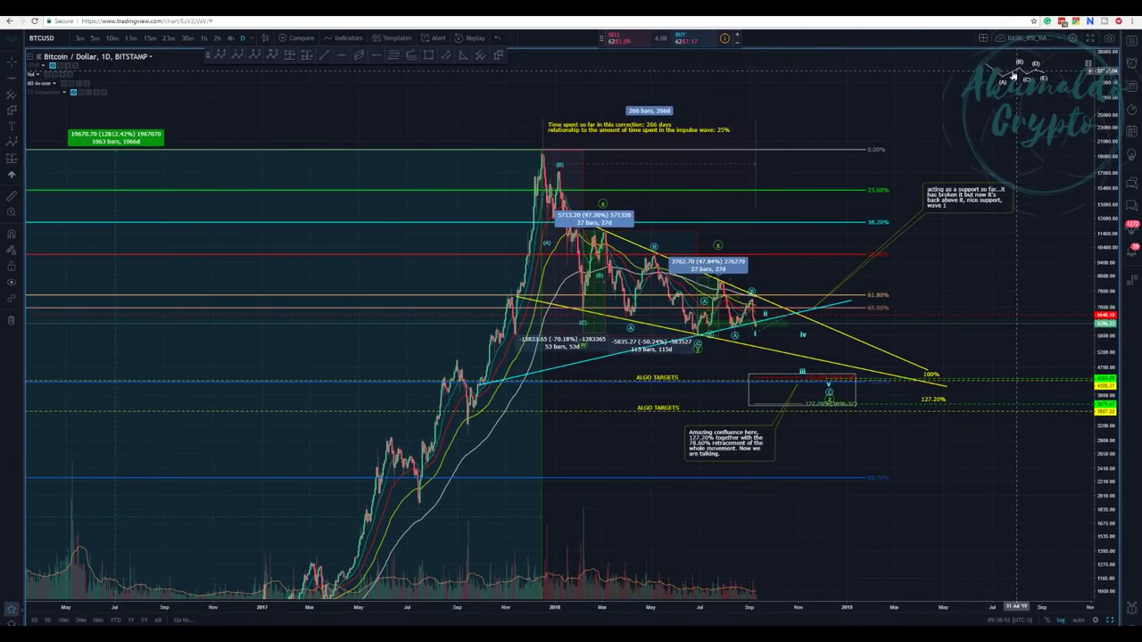
Move the white ABCDE triangle pattern above the daily chart to a later date, and deselect it
{"action": "left_click_drag", "start_coordinate": [1011, 76], "coordinate": [1018, 40]}
{"action": "left_click", "coordinate": [926, 90]}
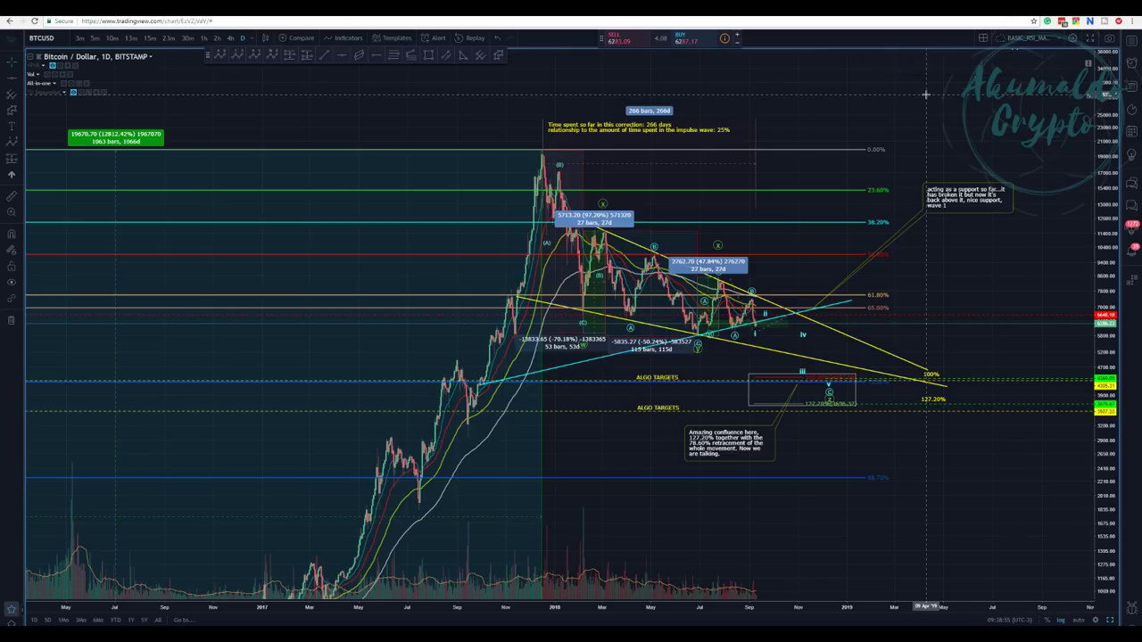
{"action": "left_click_drag", "start_coordinate": [833, 119], "coordinate": [768, 104]}
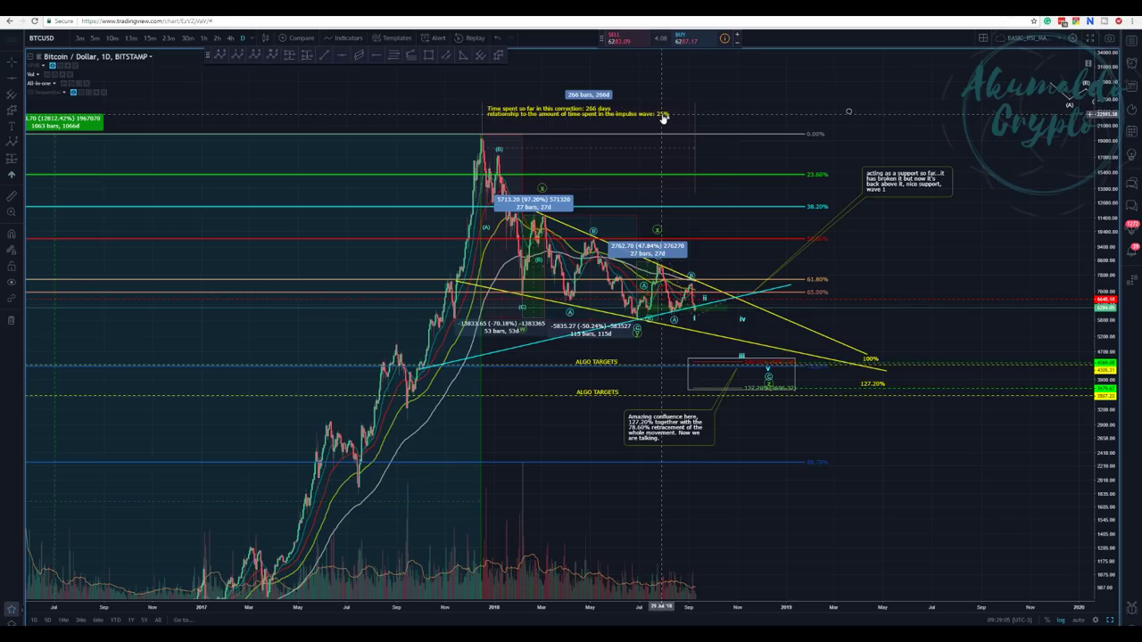
{"action": "left_click_drag", "start_coordinate": [755, 93], "coordinate": [699, 81]}
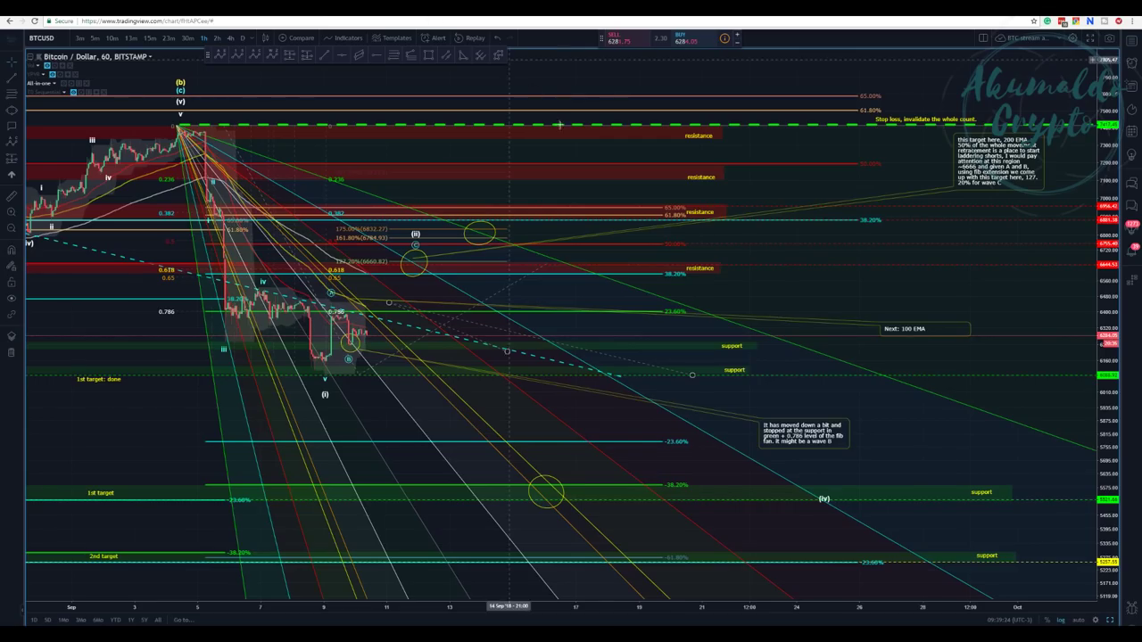
Remove the Fibonacci fan that starts at the wave (v) top on the hourly chart
{"action": "scroll", "coordinate": [637, 187], "scroll_direction": "down", "scroll_amount": 2}
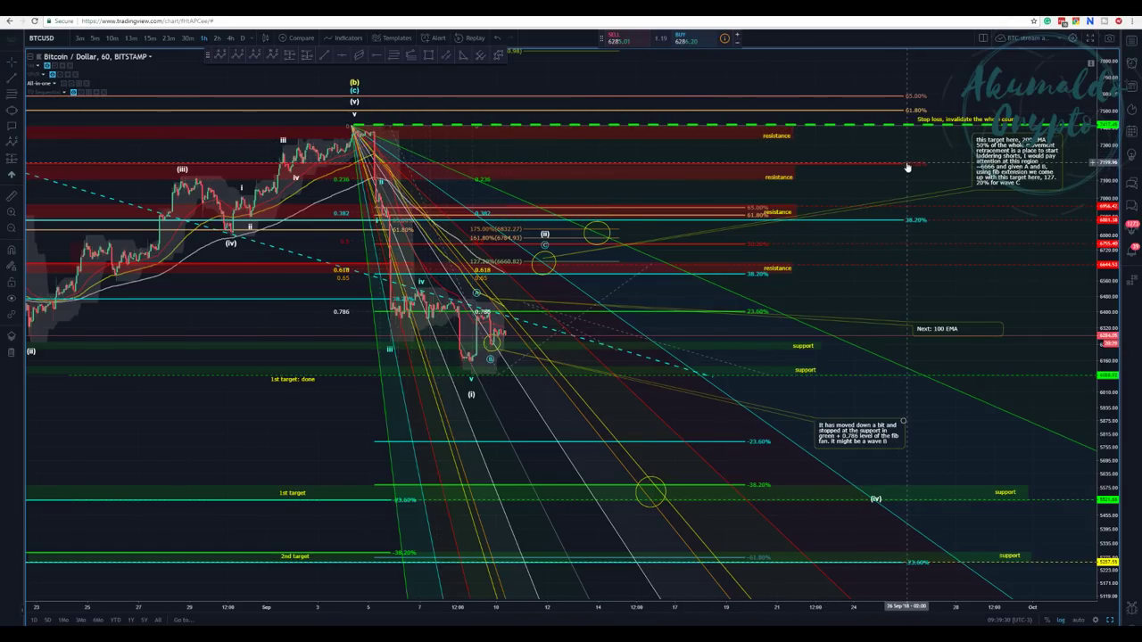
{"action": "scroll", "coordinate": [907, 167], "scroll_direction": "up", "scroll_amount": 1}
{"action": "scroll", "coordinate": [907, 167], "scroll_direction": "down", "scroll_amount": 1}
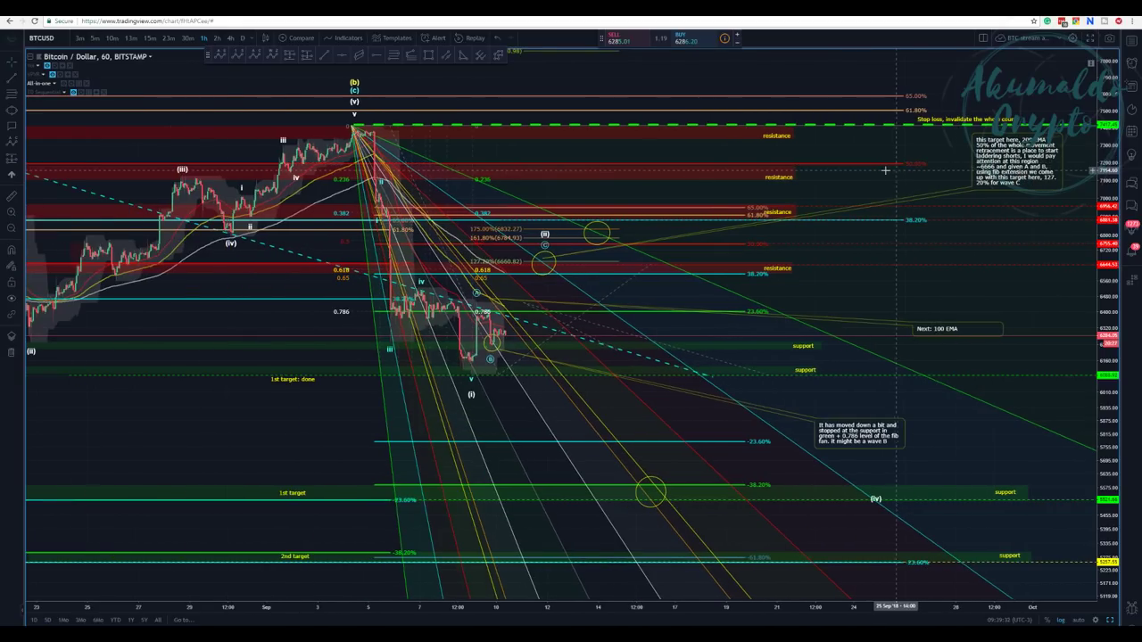
{"action": "scroll", "coordinate": [349, 137], "scroll_direction": "up", "scroll_amount": 1}
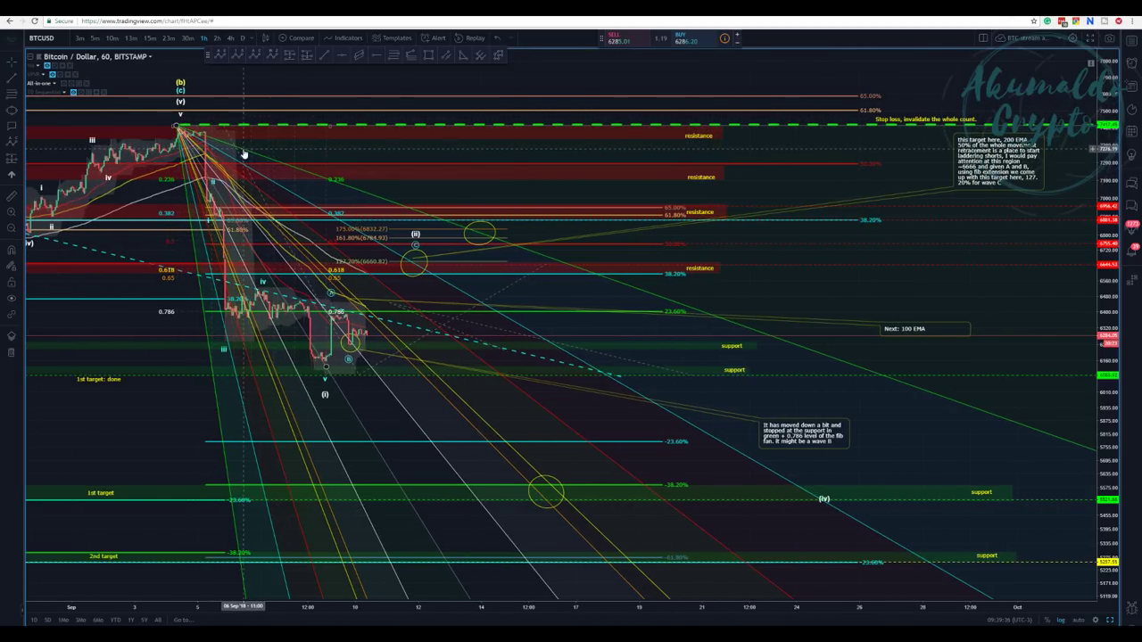
{"action": "left_click", "coordinate": [244, 154]}
{"action": "right_click", "coordinate": [177, 127]}
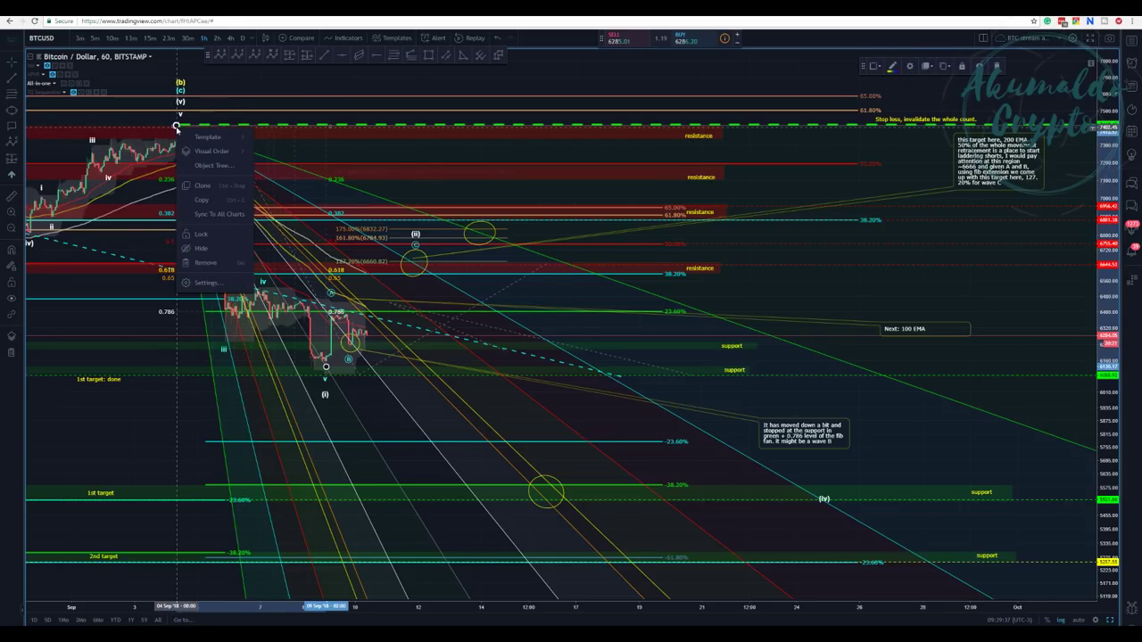
{"action": "left_click", "coordinate": [204, 262]}
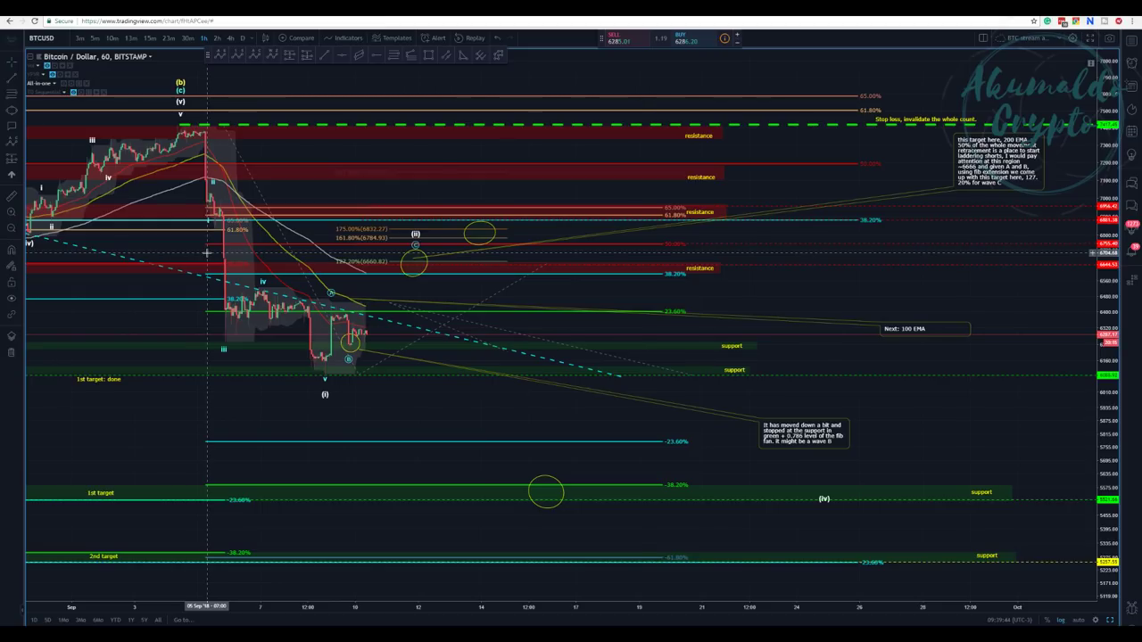
Fine-tune the wave i and wave v points of the cyan impulse count to match their candle lows
{"action": "scroll", "coordinate": [333, 234], "scroll_direction": "down", "scroll_amount": 2}
{"action": "scroll", "coordinate": [351, 234], "scroll_direction": "up", "scroll_amount": 1}
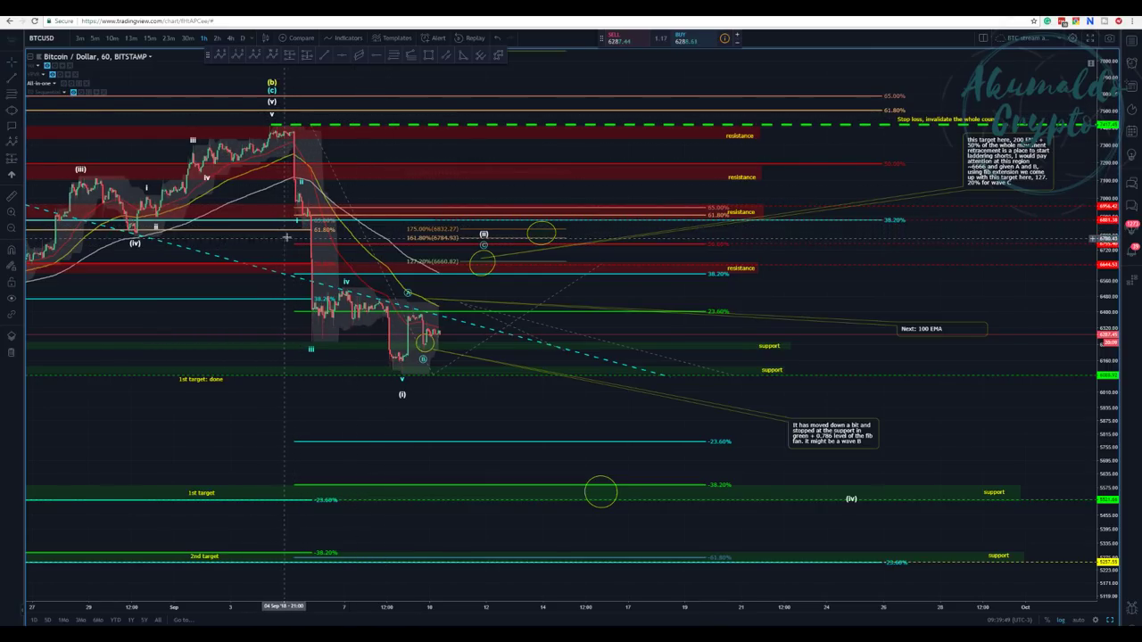
{"action": "left_click_drag", "start_coordinate": [296, 223], "coordinate": [297, 223]}
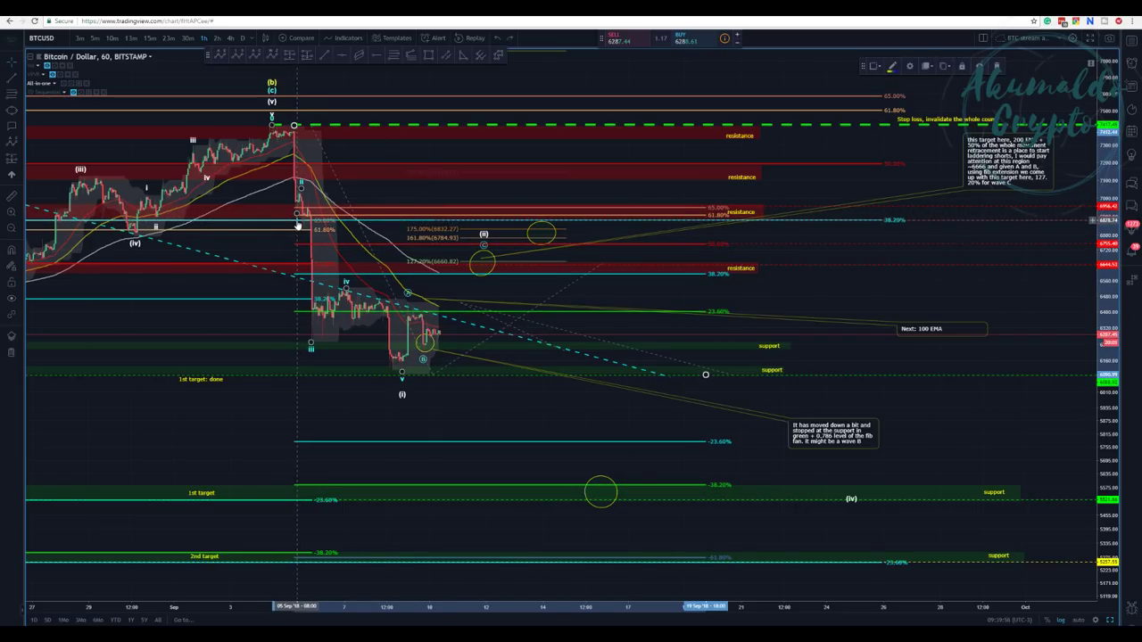
{"action": "left_click", "coordinate": [297, 222]}
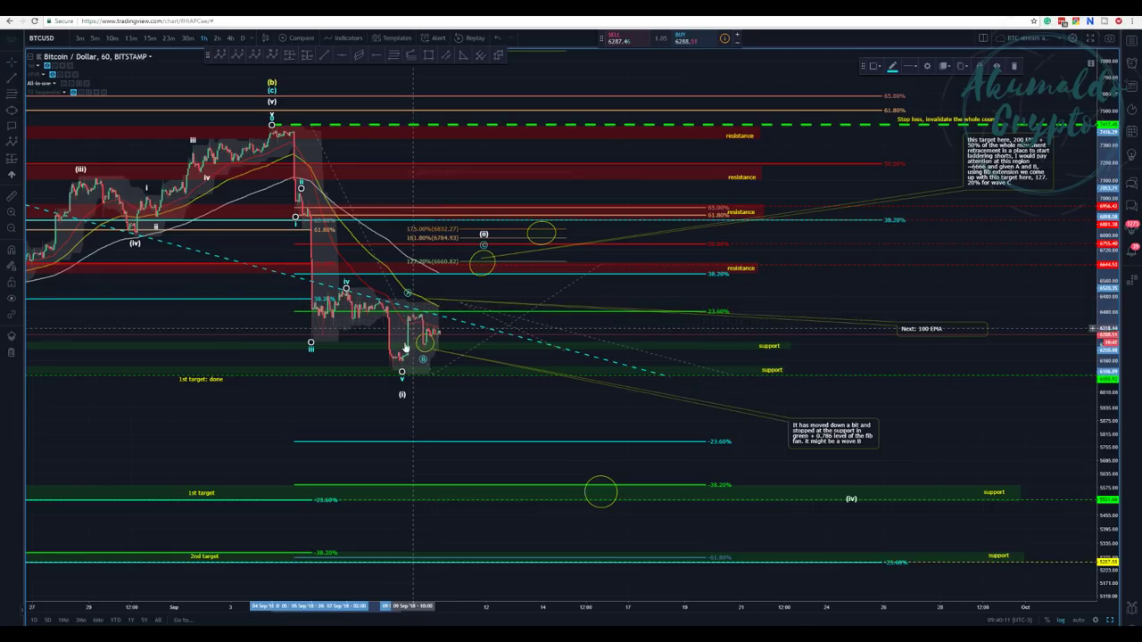
{"action": "left_click", "coordinate": [402, 373]}
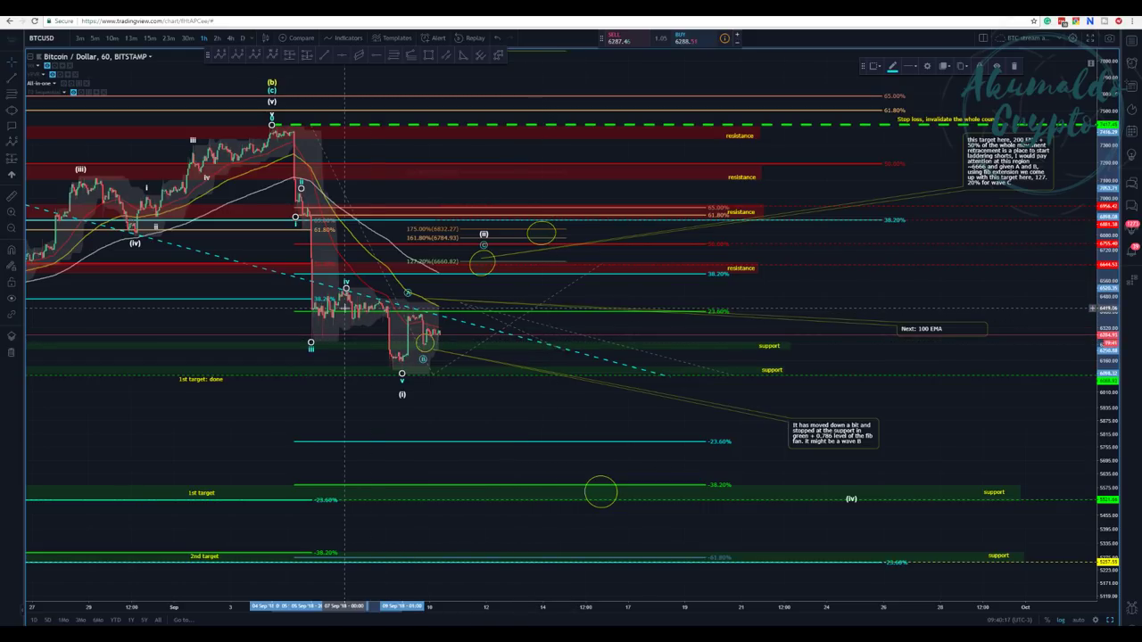
Examine the dashed cyan trendline from the late-July top on the hourly chart, and return to the daily chart
{"action": "scroll", "coordinate": [177, 192], "scroll_direction": "down", "scroll_amount": 2}
{"action": "scroll", "coordinate": [177, 192], "scroll_direction": "down", "scroll_amount": 2}
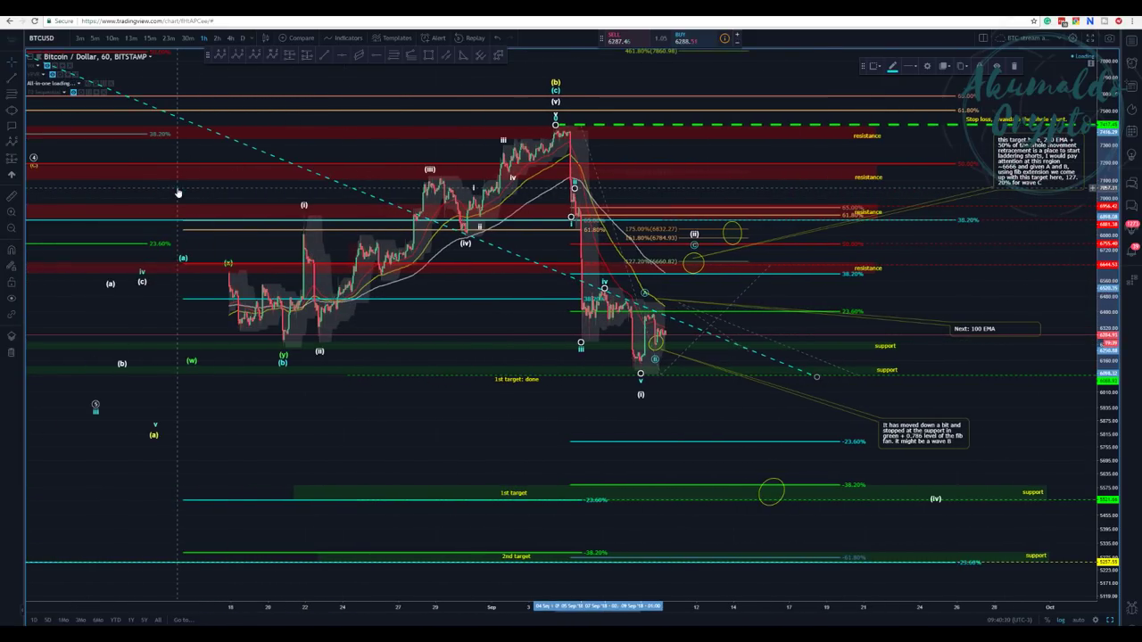
{"action": "left_click_drag", "start_coordinate": [568, 307], "coordinate": [599, 454]}
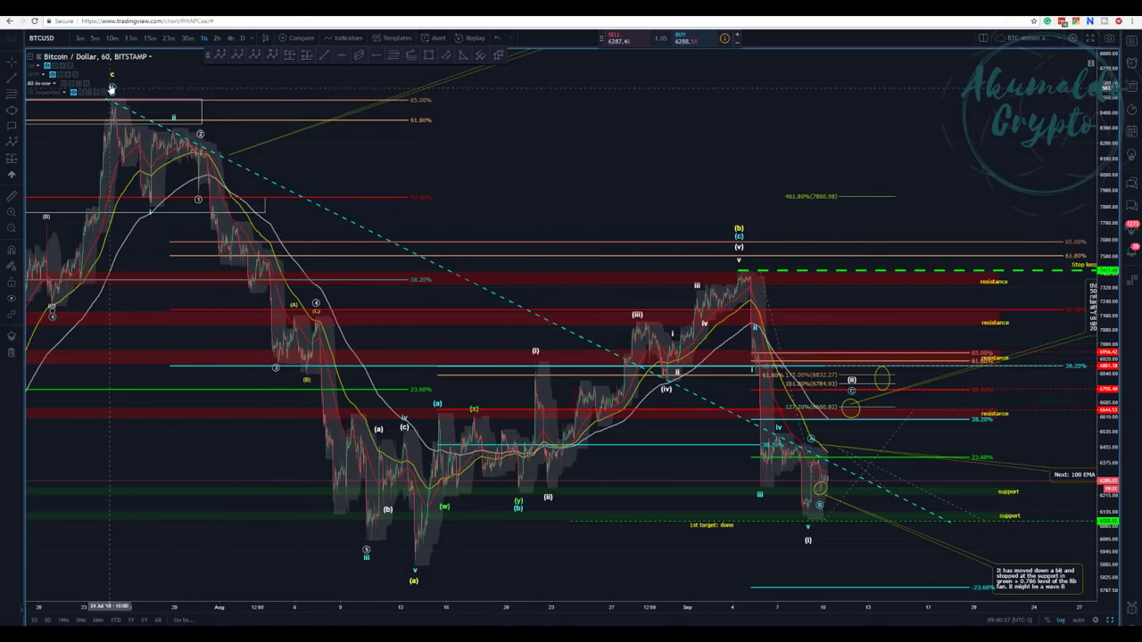
{"action": "left_click_drag", "start_coordinate": [362, 170], "coordinate": [608, 183]}
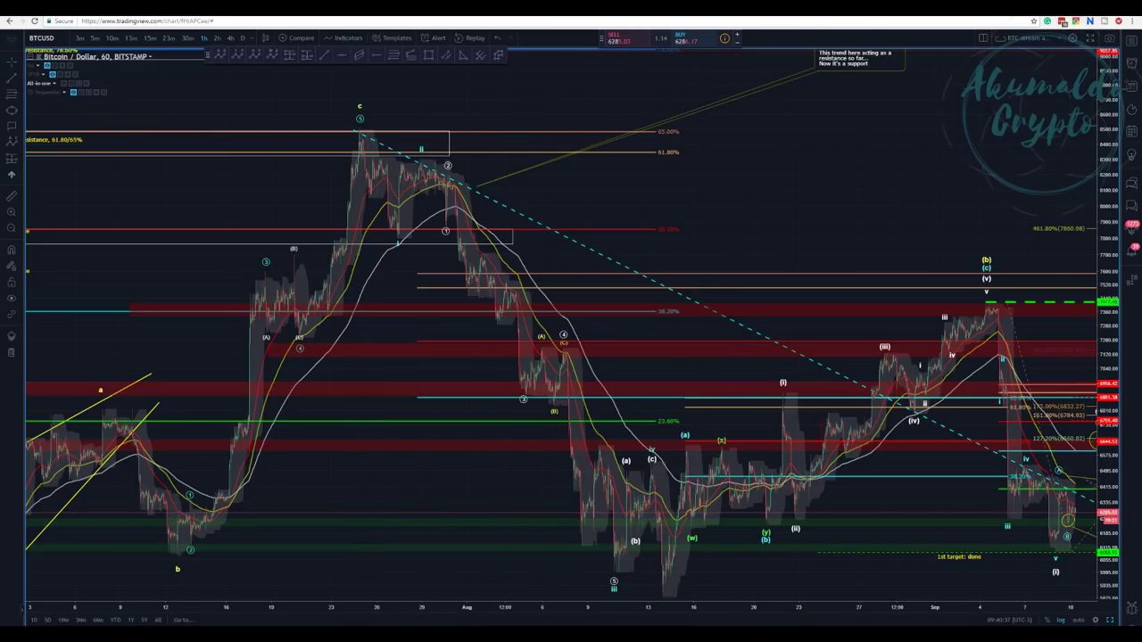
{"action": "key", "text": "ctrl+Tab"}
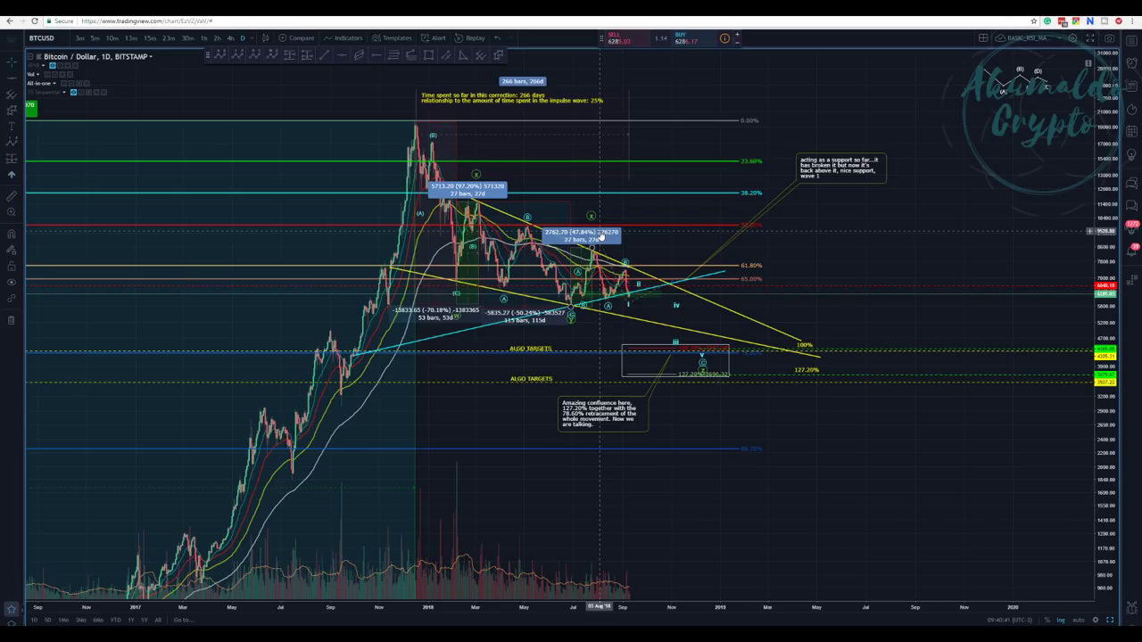
Select the dashed cyan trendline on the hourly chart and turn on magnet mode to snap its late-July anchor to the candle prices
{"action": "key", "text": "ctrl+Tab"}
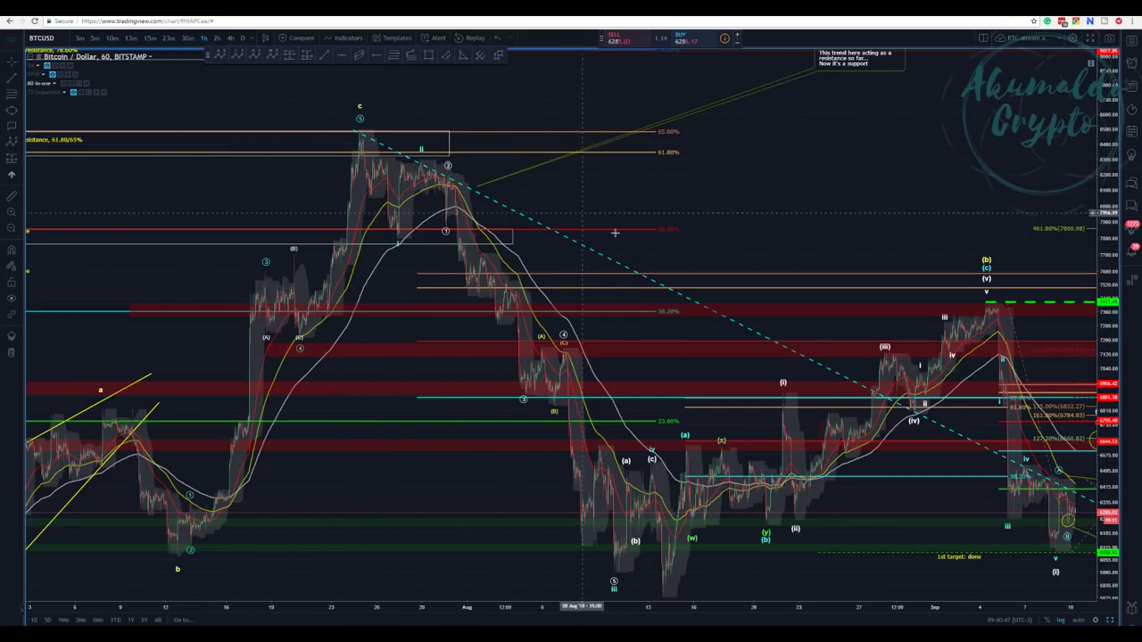
{"action": "left_click_drag", "start_coordinate": [657, 205], "coordinate": [573, 152]}
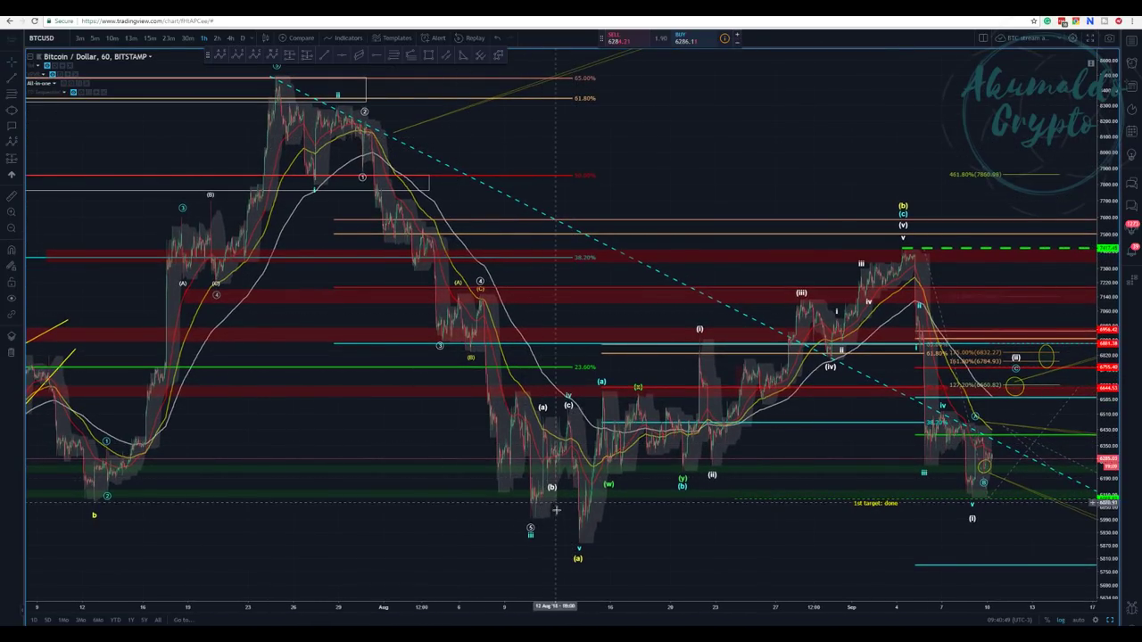
{"action": "mouse_move", "coordinate": [804, 125]}
{"action": "left_mouse_down"}
{"action": "mouse_move", "coordinate": [638, 89]}
{"action": "mouse_move", "coordinate": [748, 149]}
{"action": "left_mouse_up"}
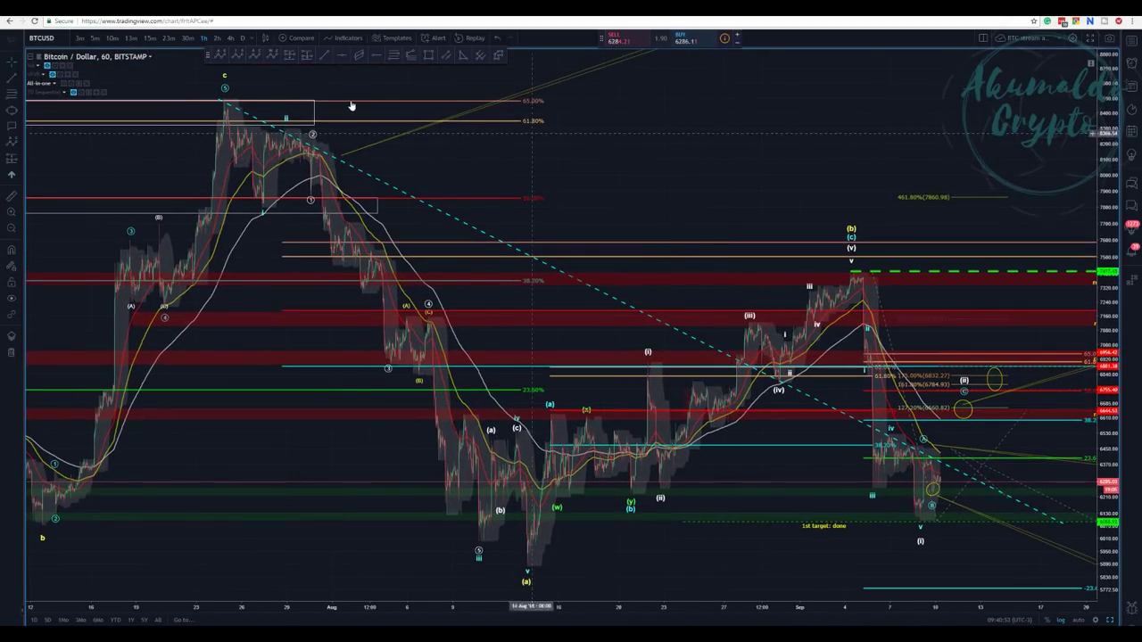
{"action": "left_click", "coordinate": [1063, 524]}
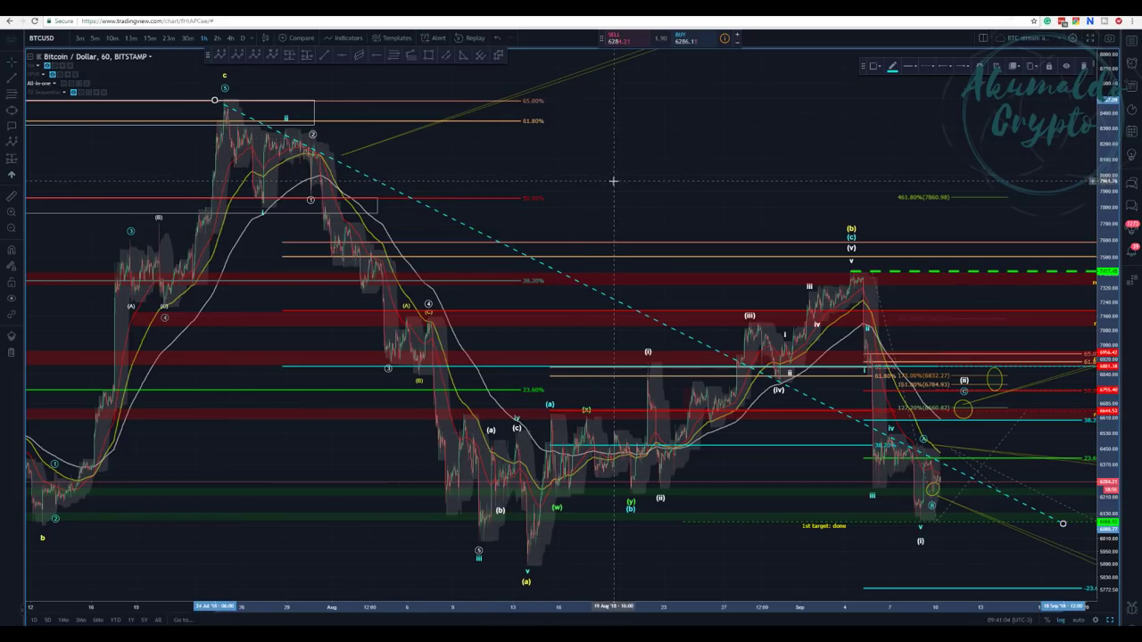
{"action": "left_click", "coordinate": [10, 253]}
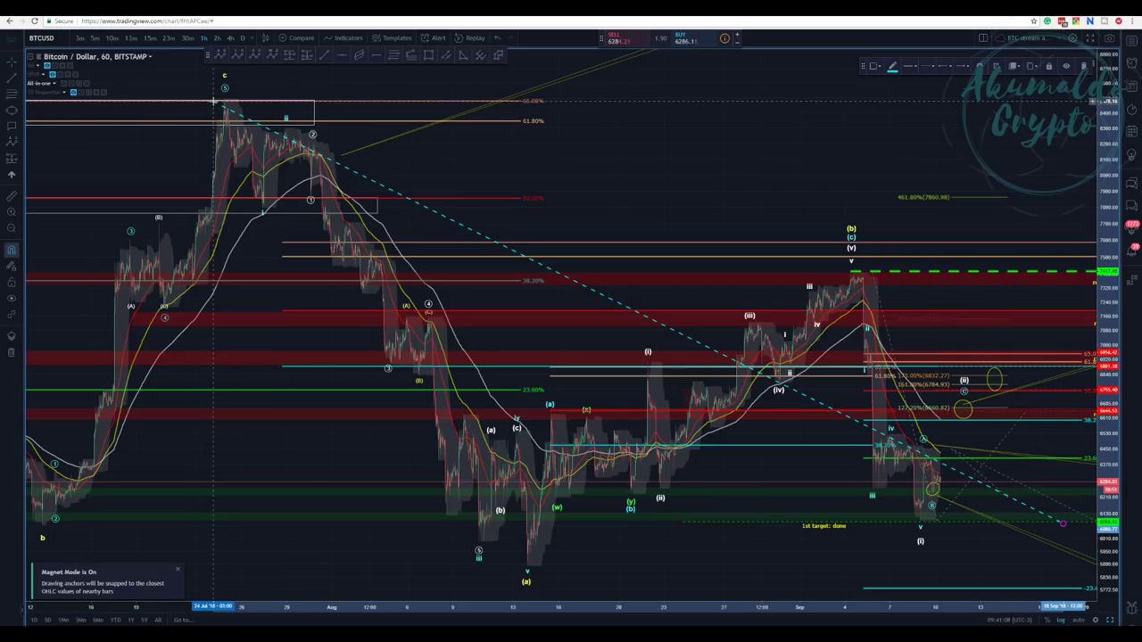
Move the "Next: 100 EMA" callout slightly up and to a later date on the hourly chart, and deselect it
{"action": "left_click_drag", "start_coordinate": [713, 89], "coordinate": [461, 83]}
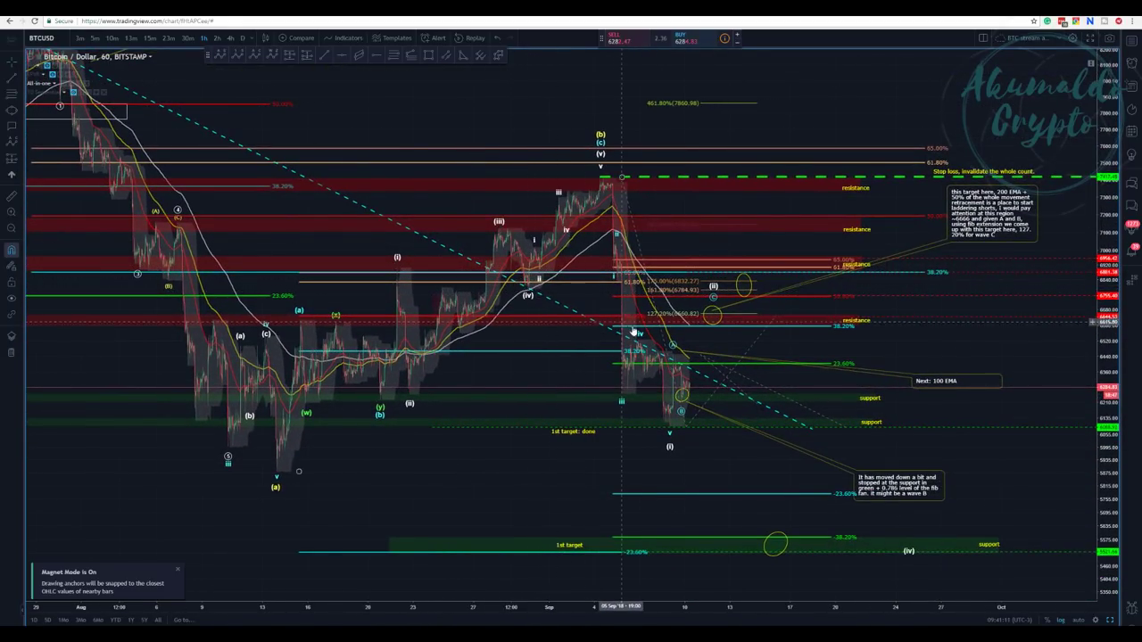
{"action": "left_click_drag", "start_coordinate": [878, 324], "coordinate": [576, 228]}
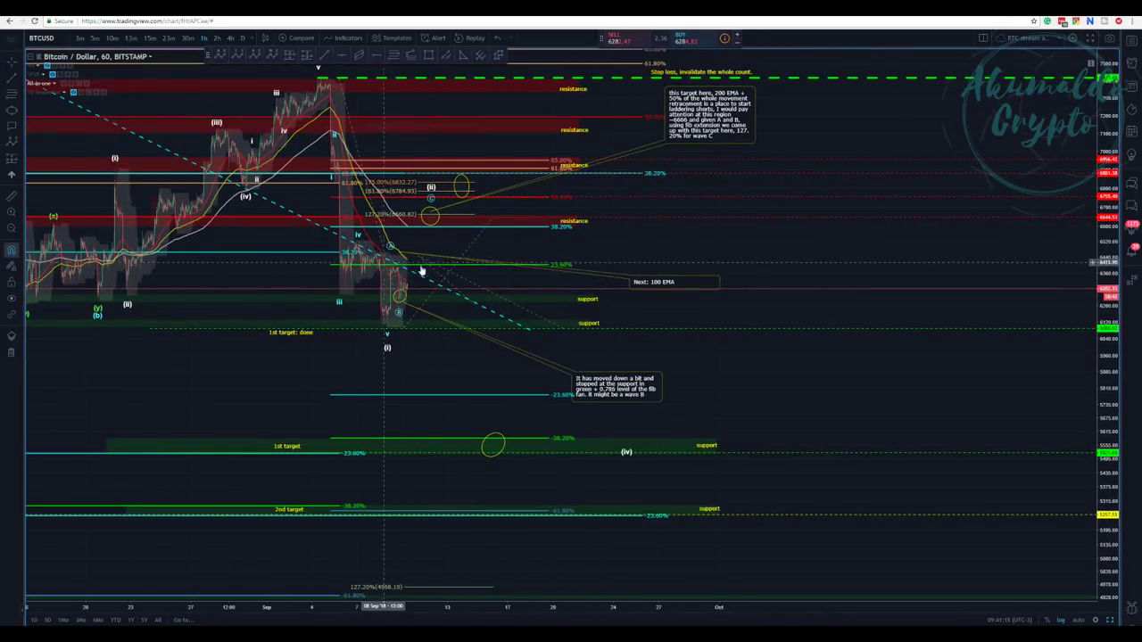
{"action": "left_click_drag", "start_coordinate": [658, 228], "coordinate": [765, 206]}
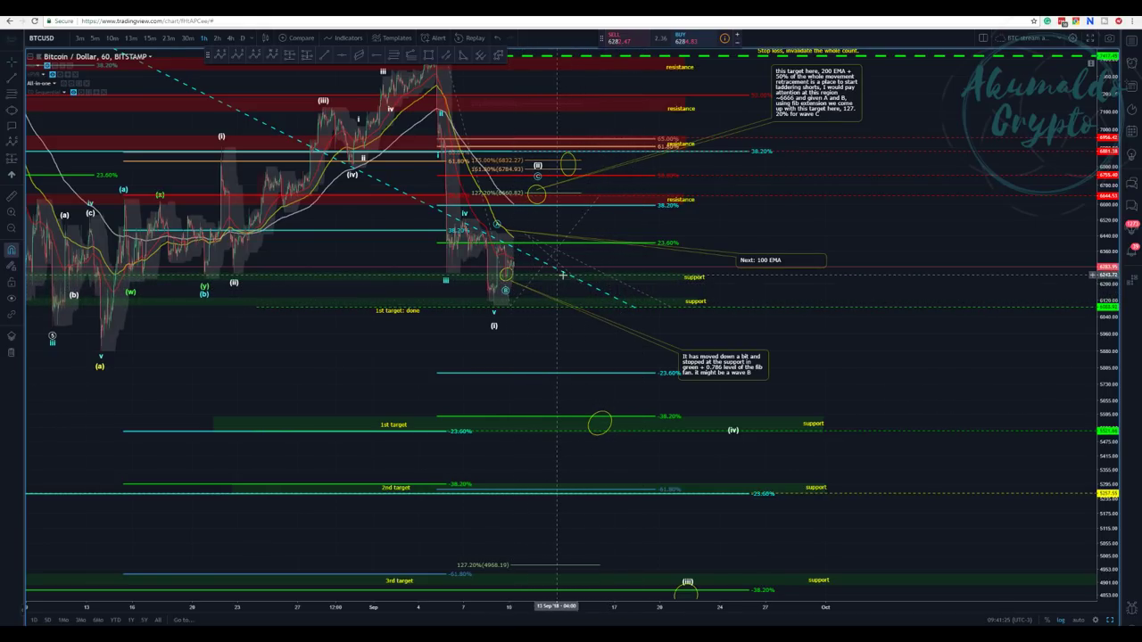
{"action": "scroll", "coordinate": [563, 275], "scroll_direction": "up", "scroll_amount": 1}
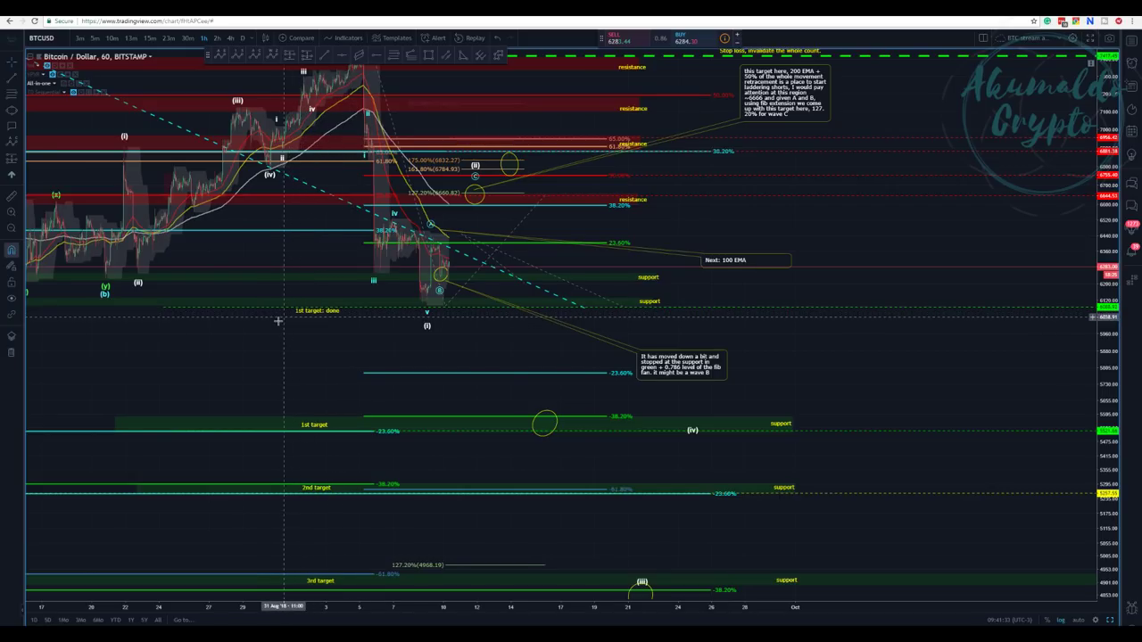
{"action": "left_click_drag", "start_coordinate": [276, 318], "coordinate": [287, 318]}
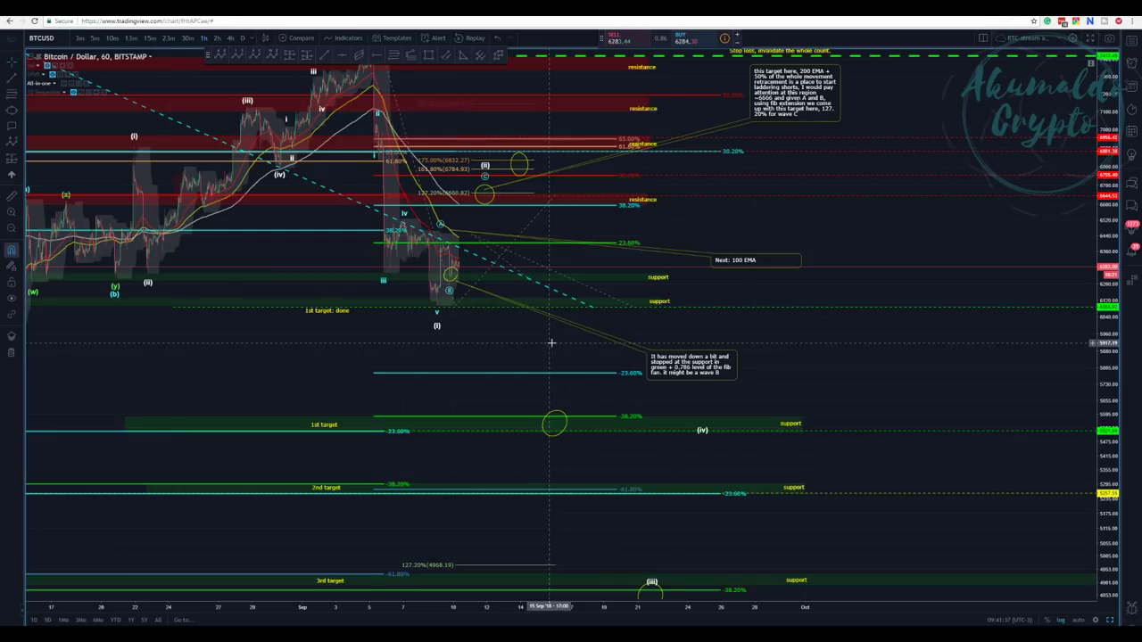
{"action": "left_click_drag", "start_coordinate": [818, 228], "coordinate": [834, 271]}
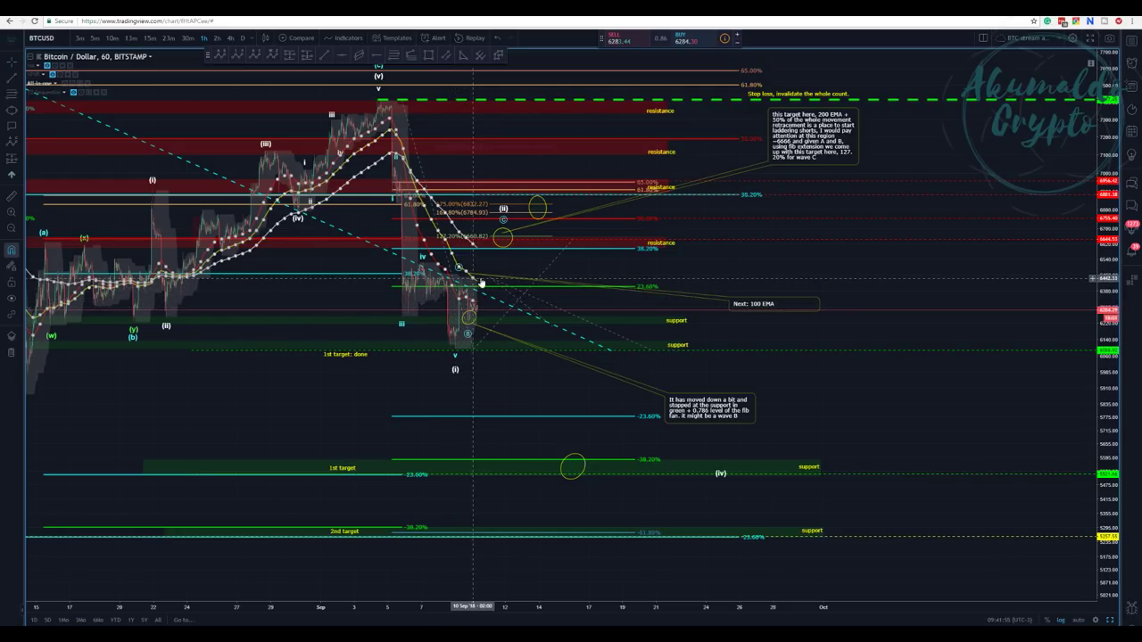
{"action": "left_click_drag", "start_coordinate": [765, 303], "coordinate": [779, 299]}
{"action": "left_click", "coordinate": [755, 271]}
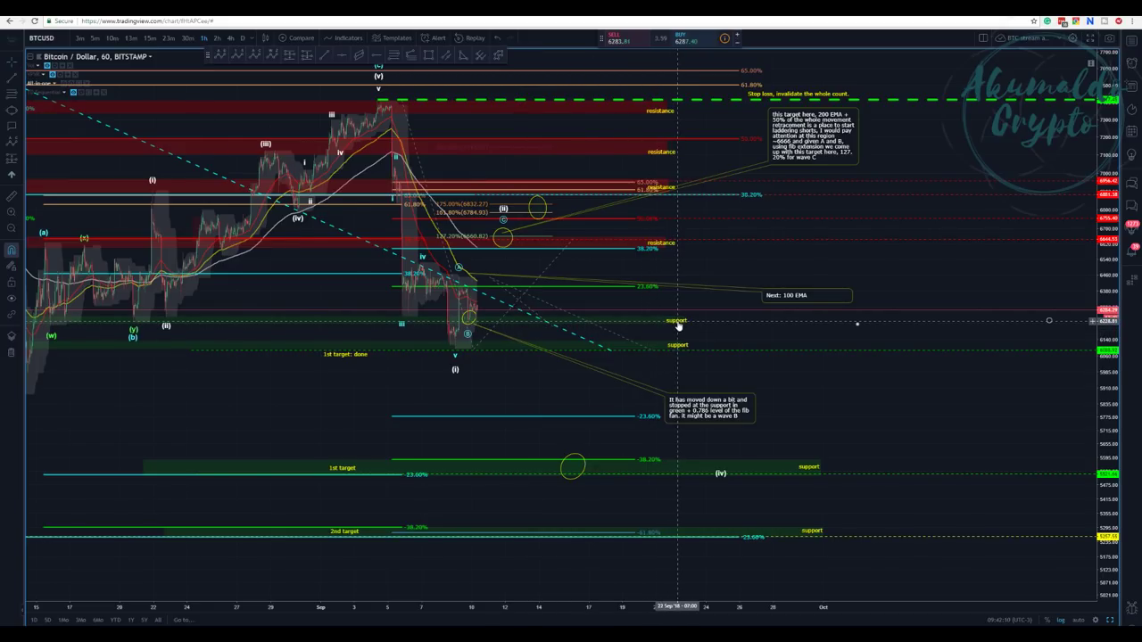
Examine the green support zones below the current price against the earlier lows back to June
{"action": "scroll", "coordinate": [670, 326], "scroll_direction": "down", "scroll_amount": 2}
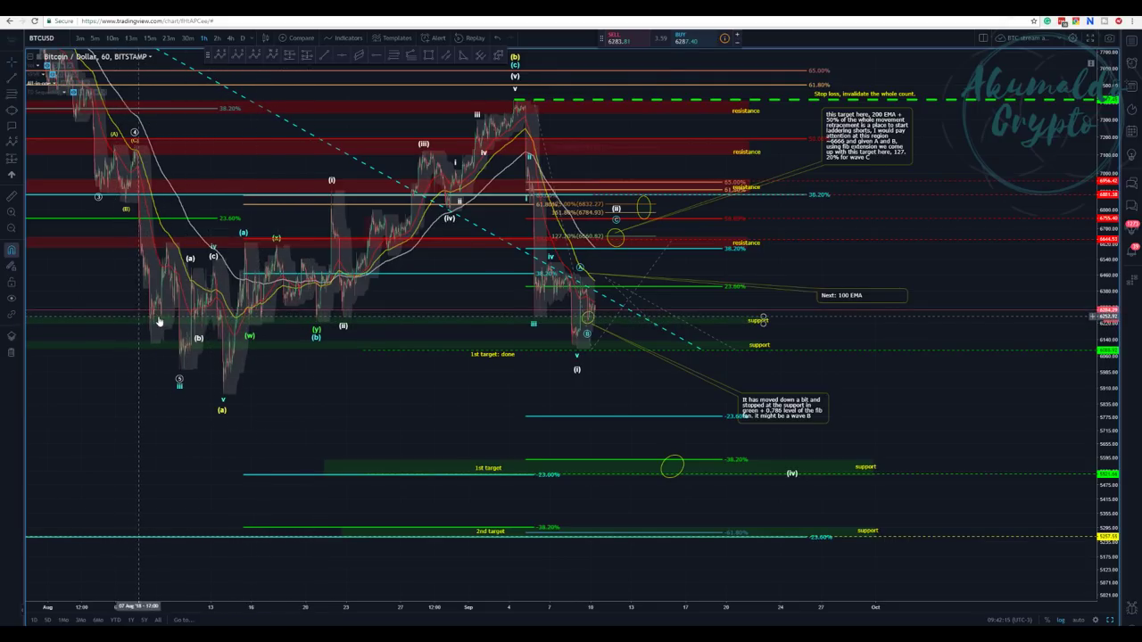
{"action": "scroll", "coordinate": [109, 300], "scroll_direction": "down", "scroll_amount": 1}
{"action": "scroll", "coordinate": [116, 304], "scroll_direction": "down", "scroll_amount": 1}
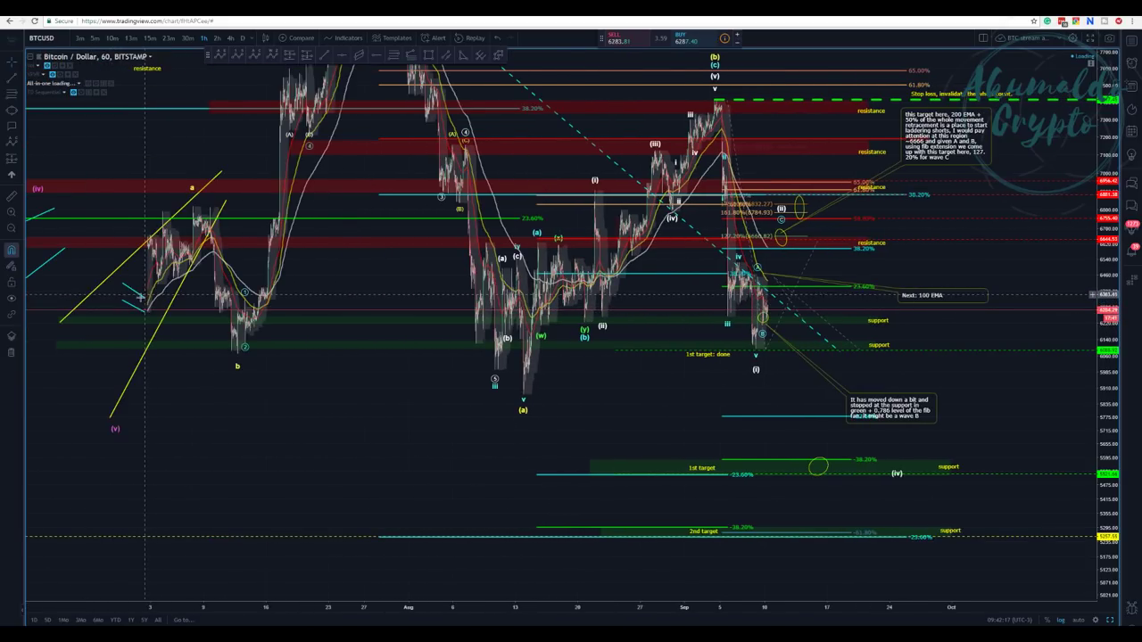
{"action": "scroll", "coordinate": [189, 316], "scroll_direction": "down", "scroll_amount": 1}
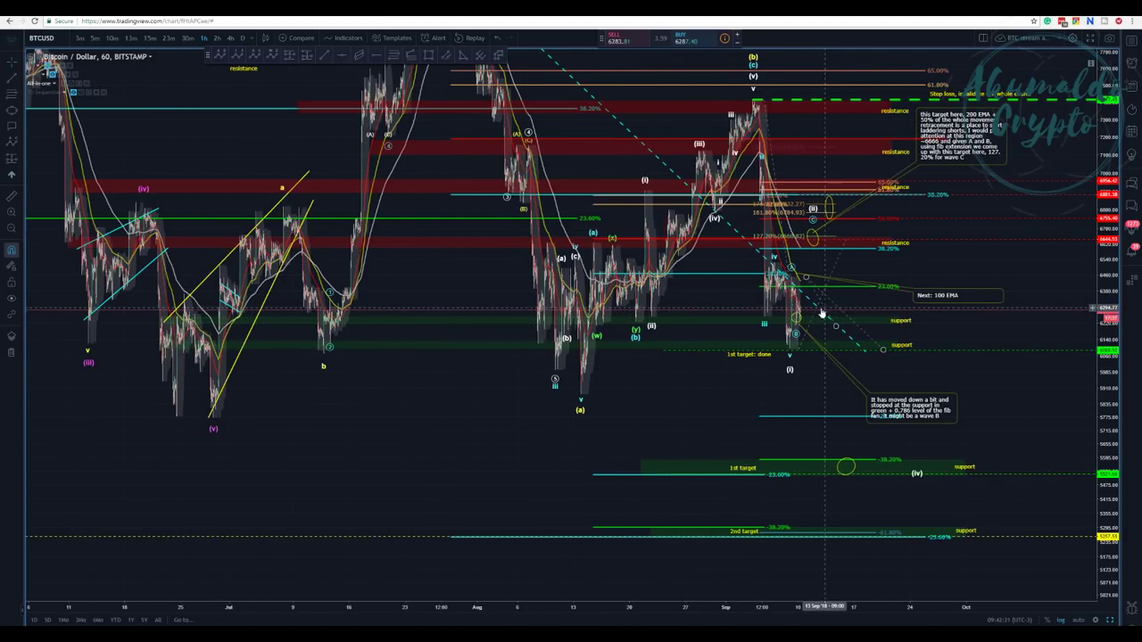
{"action": "scroll", "coordinate": [772, 317], "scroll_direction": "up", "scroll_amount": 3}
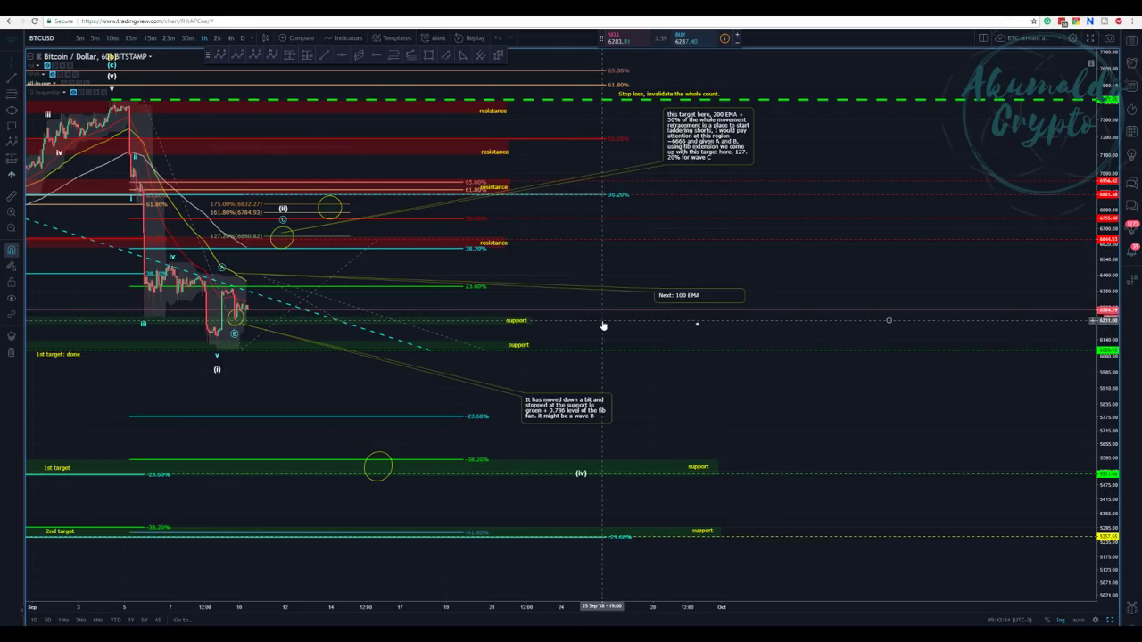
{"action": "left_click_drag", "start_coordinate": [616, 321], "coordinate": [694, 314]}
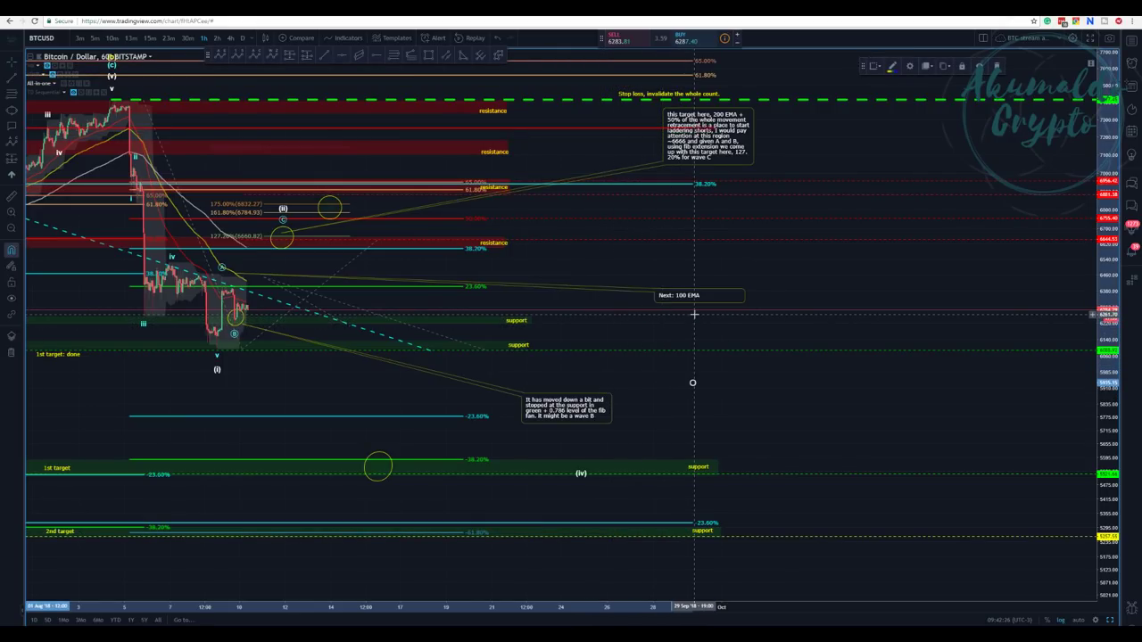
{"action": "left_click_drag", "start_coordinate": [693, 383], "coordinate": [605, 395]}
{"action": "left_click_drag", "start_coordinate": [651, 366], "coordinate": [760, 363]}
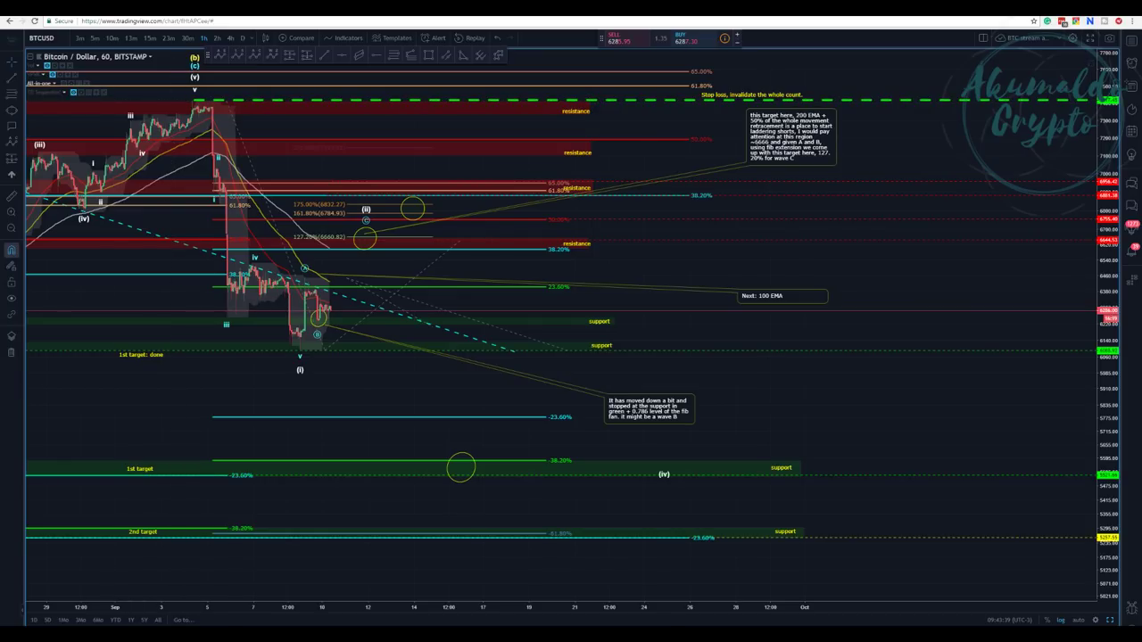
Draw a Fib Speed Resistance Fan from the early-September wave (v) top to the wave (i) low
{"action": "left_click", "coordinate": [11, 113]}
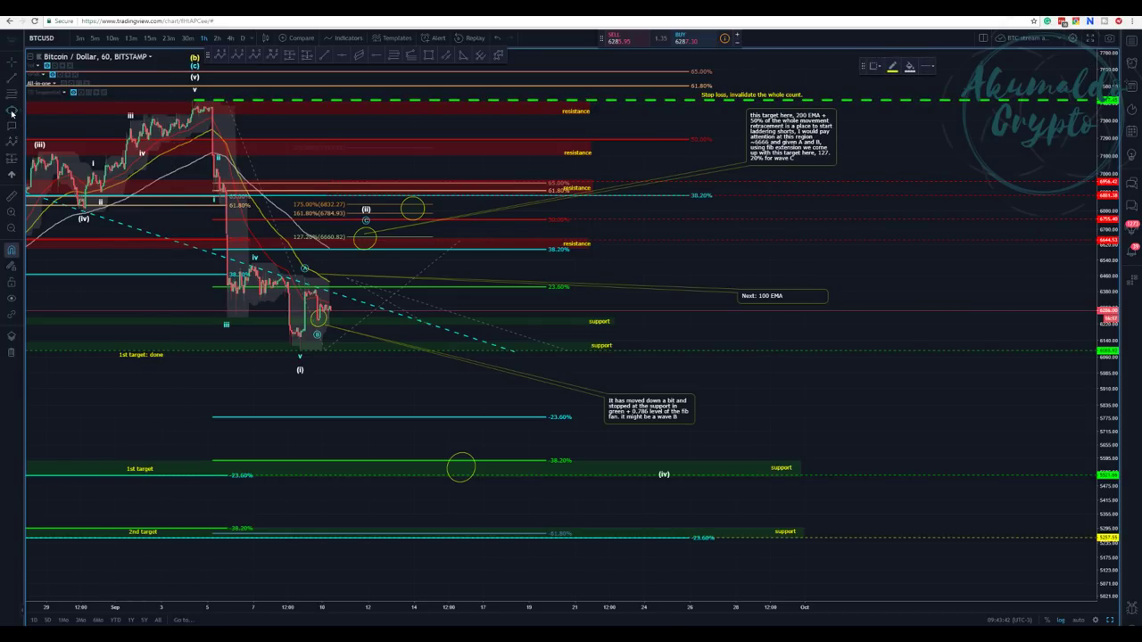
{"action": "left_click", "coordinate": [14, 113]}
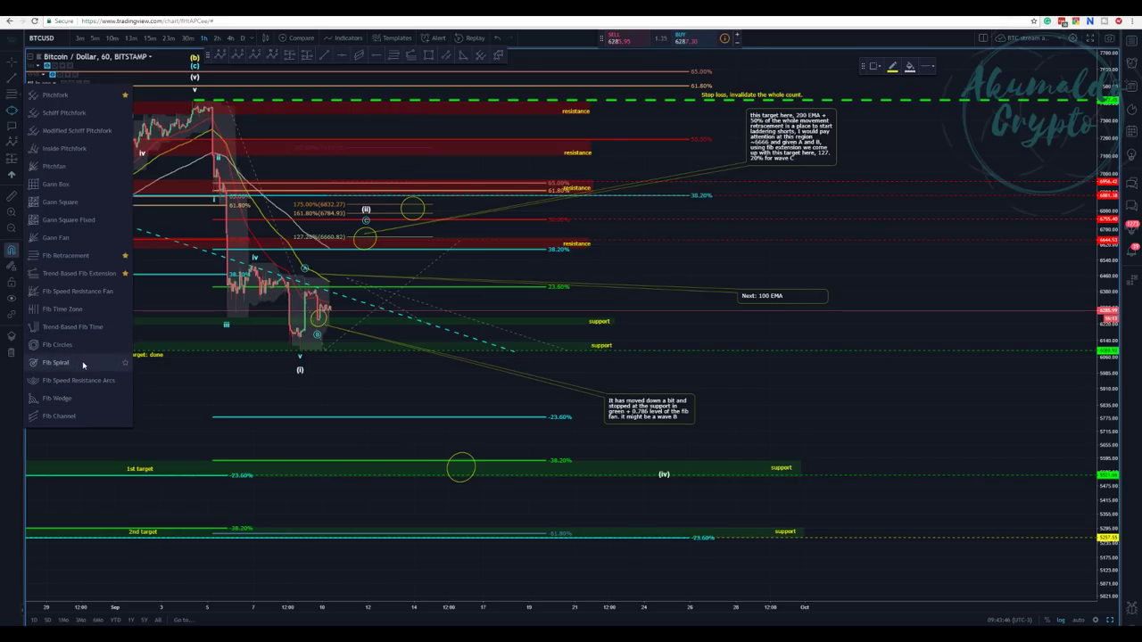
{"action": "left_click", "coordinate": [81, 289]}
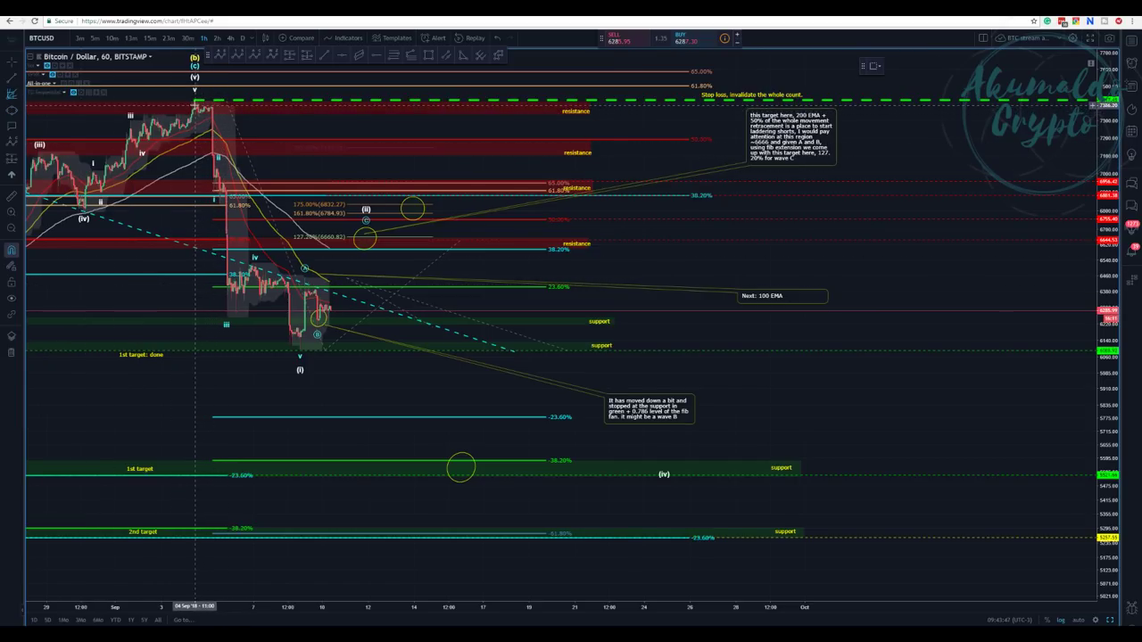
{"action": "left_click", "coordinate": [191, 115]}
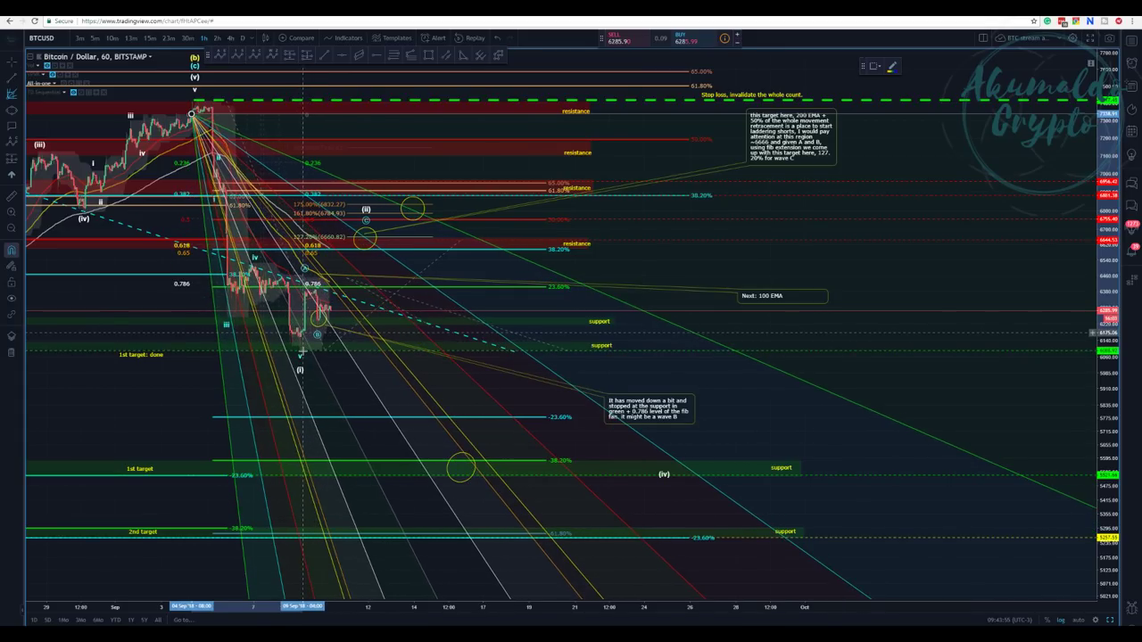
{"action": "left_click", "coordinate": [300, 350]}
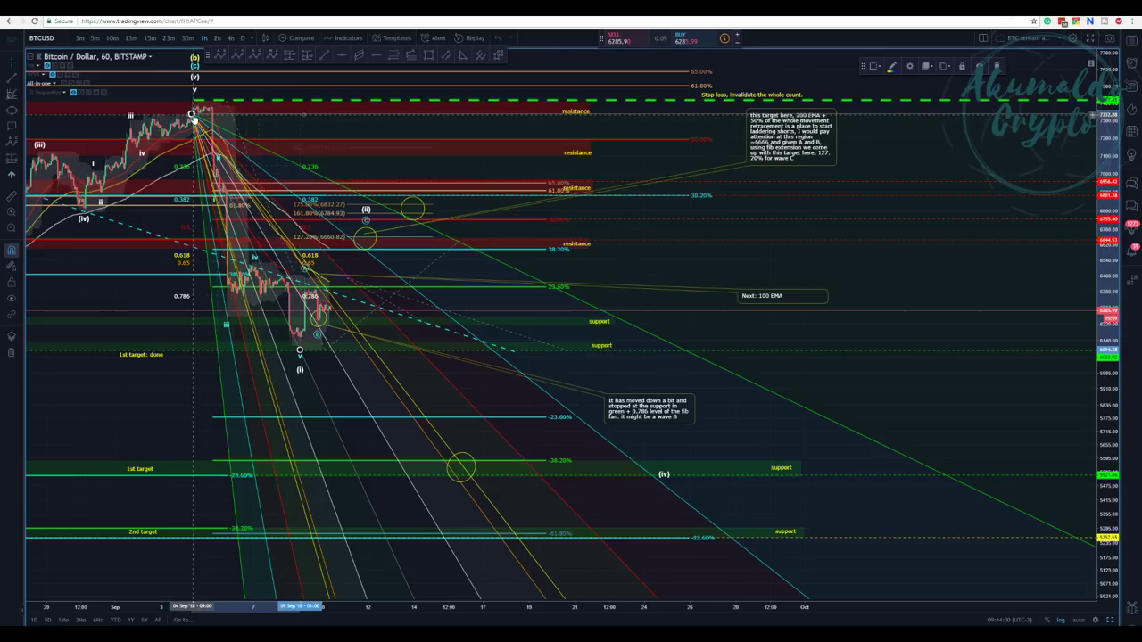
Raise the fan's starting anchor to the wave (v) top at the green dashed stop-loss line
{"action": "left_click_drag", "start_coordinate": [192, 114], "coordinate": [192, 99]}
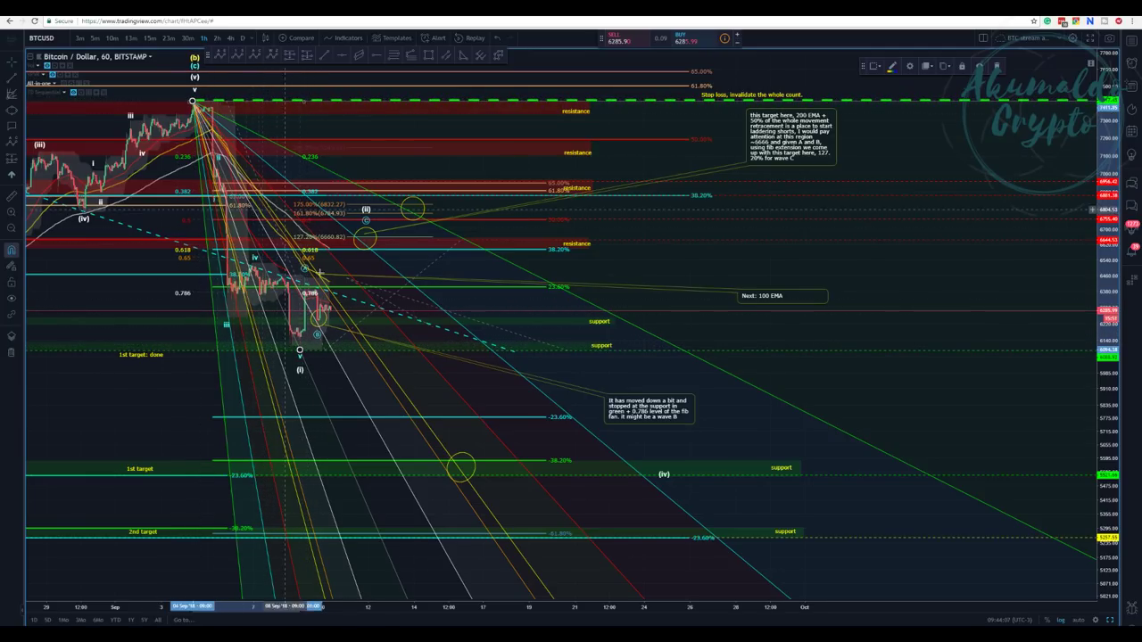
{"action": "scroll", "coordinate": [654, 225], "scroll_direction": "up", "scroll_amount": 3}
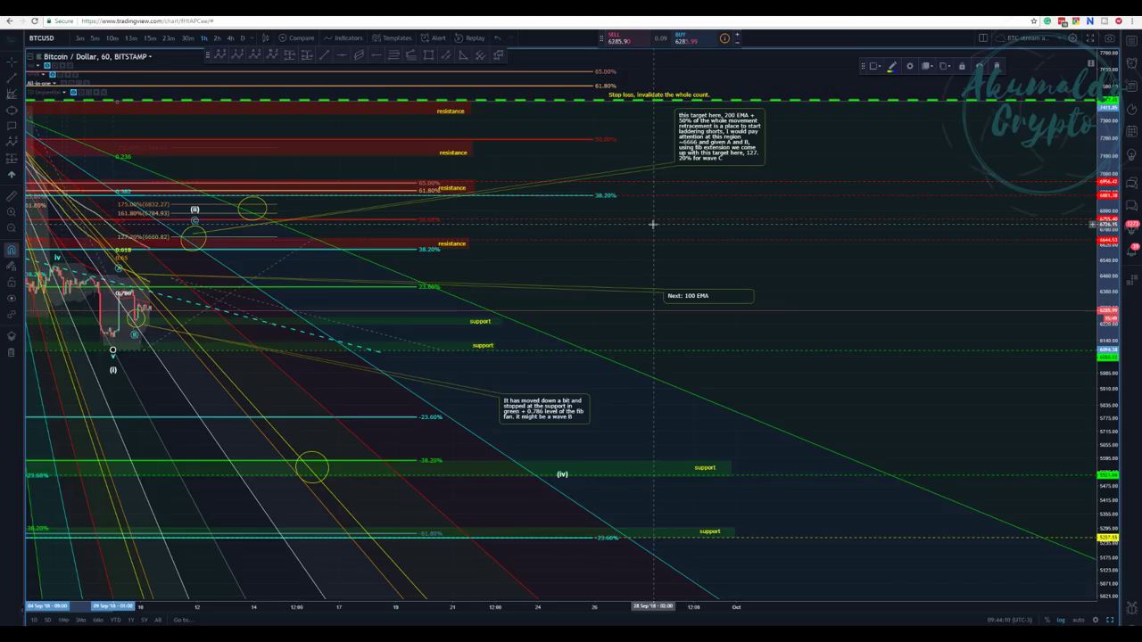
{"action": "scroll", "coordinate": [653, 224], "scroll_direction": "down", "scroll_amount": 1}
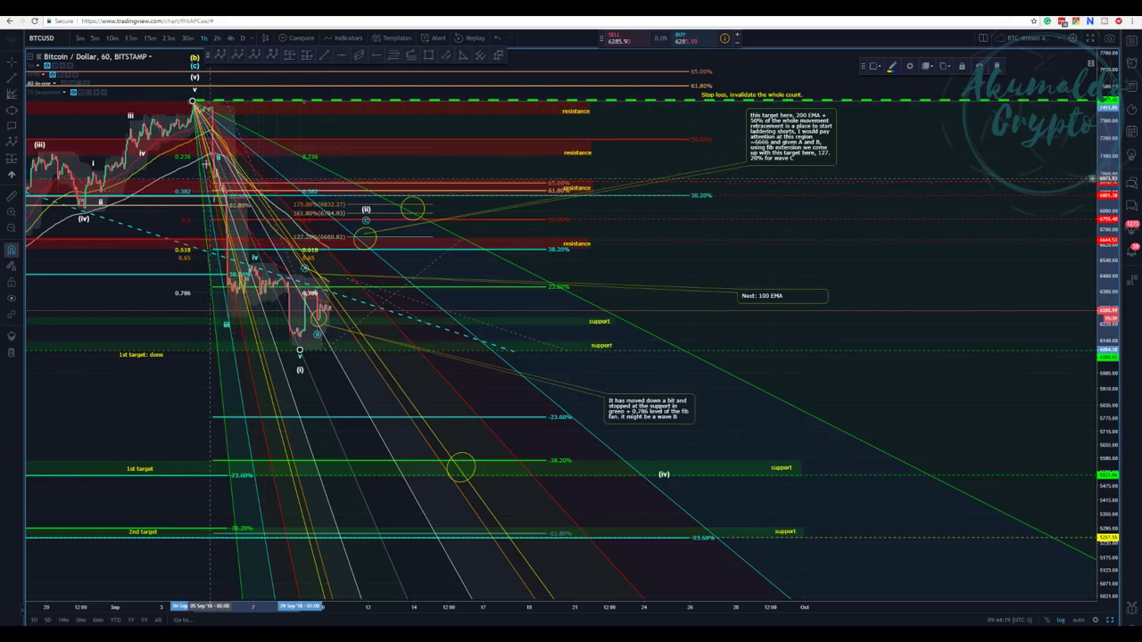
{"action": "left_click_drag", "start_coordinate": [194, 90], "coordinate": [192, 100]}
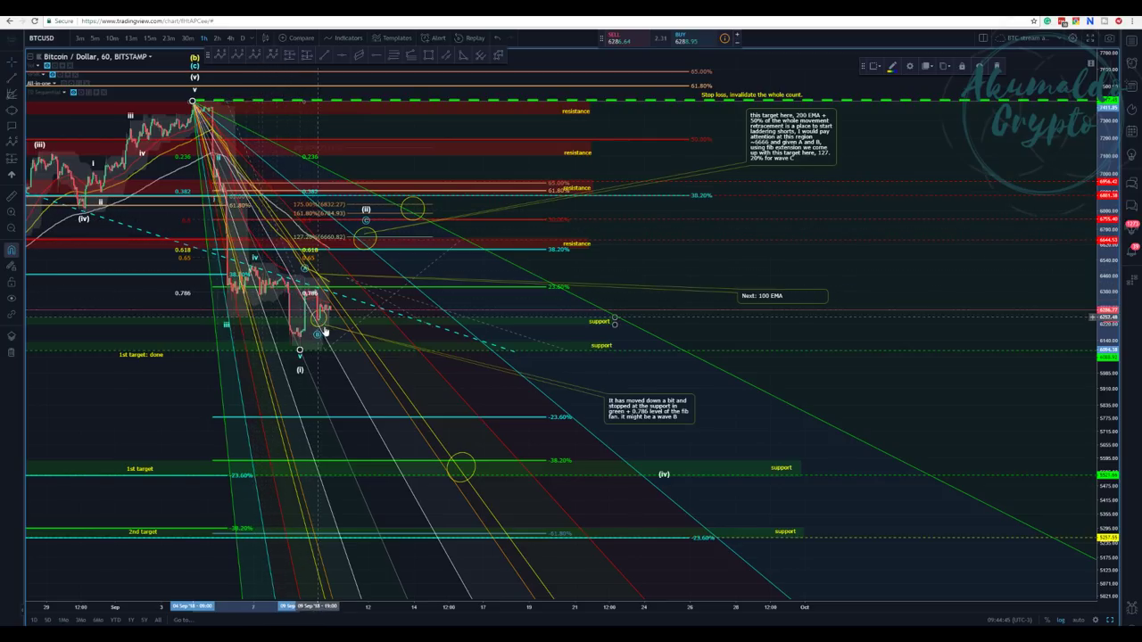
Fine-tune the wave A point of the cyan ABC correction to its candle high, and reselect the Fibonacci fan
{"action": "left_click", "coordinate": [307, 284]}
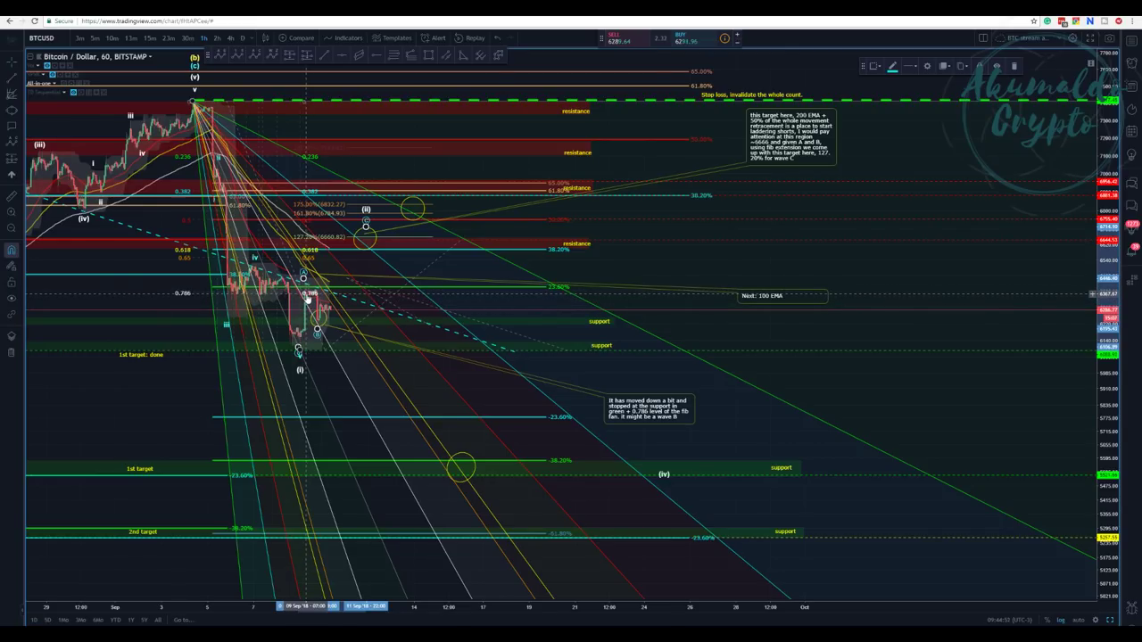
{"action": "left_click_drag", "start_coordinate": [326, 351], "coordinate": [324, 321]}
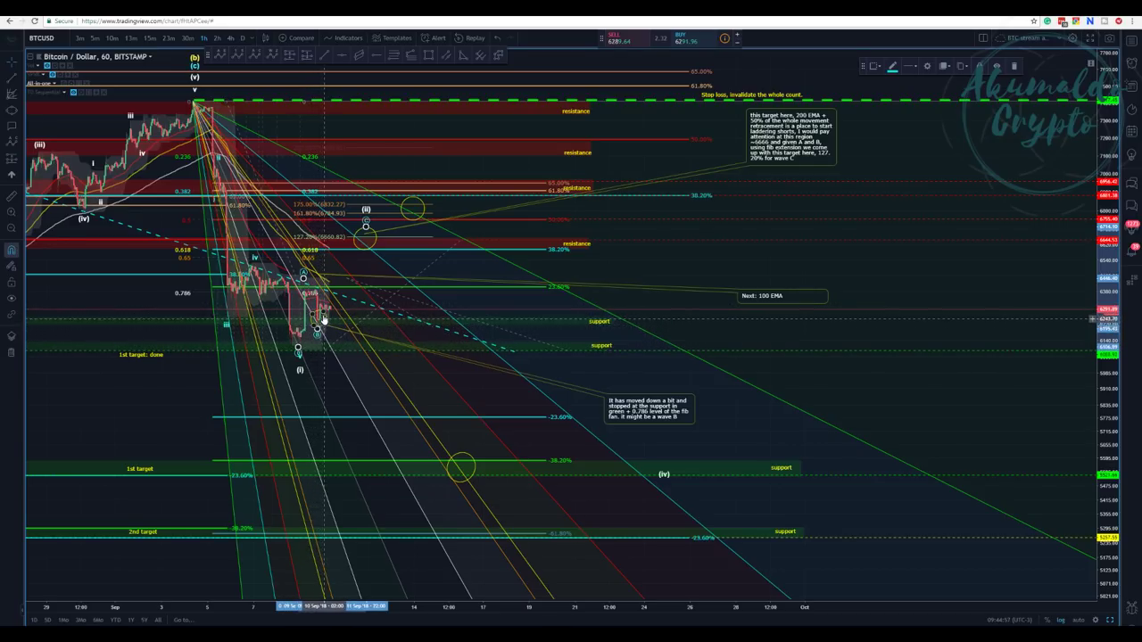
{"action": "left_click", "coordinate": [291, 284]}
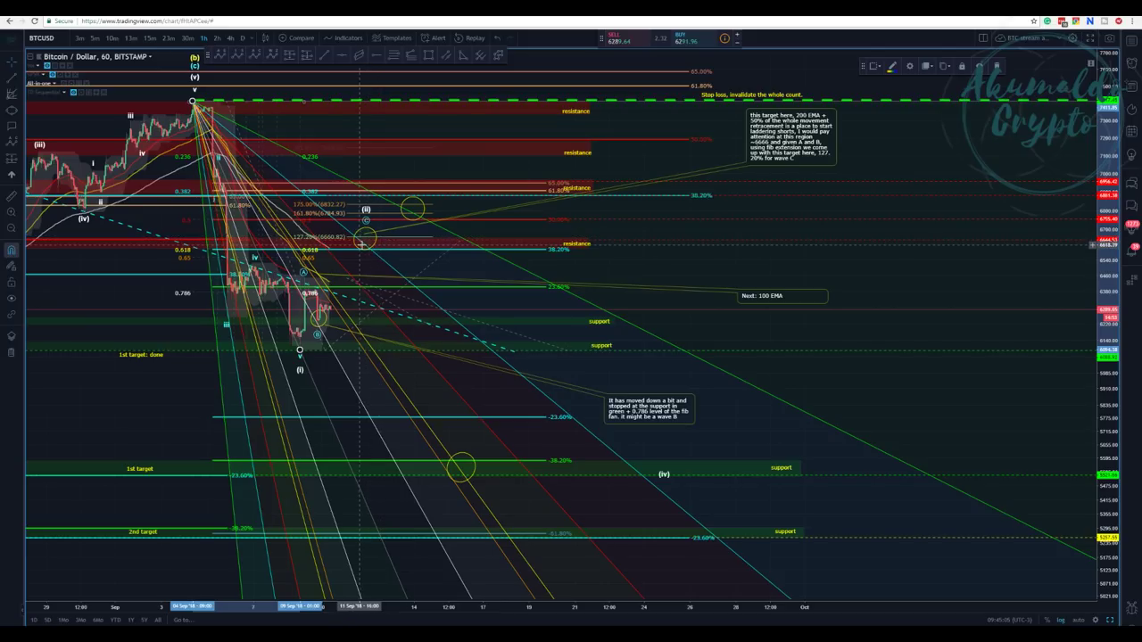
Move the upper yellow target circle to where the red 50% retracement level crosses the fan's outermost green line
{"action": "left_click", "coordinate": [440, 313]}
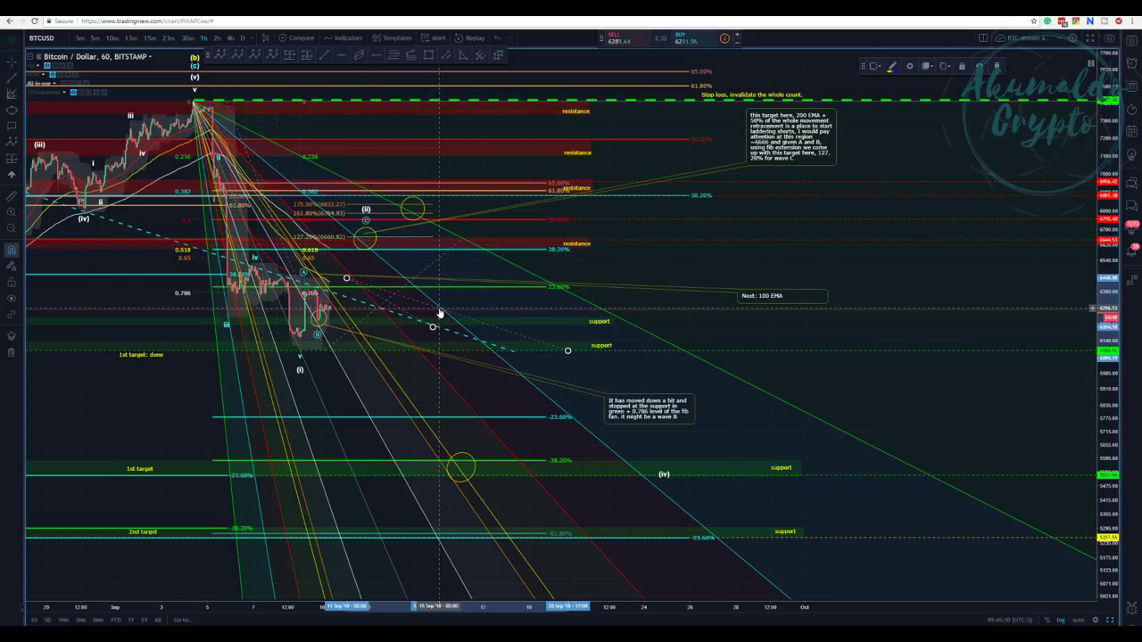
{"action": "left_click", "coordinate": [490, 255]}
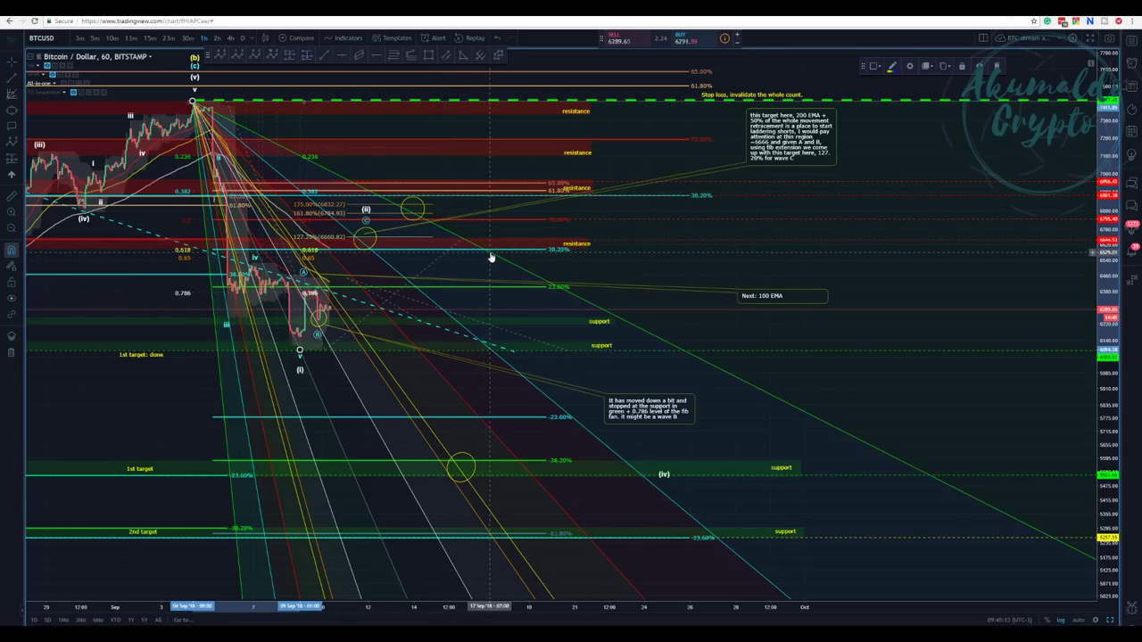
{"action": "left_click", "coordinate": [425, 209]}
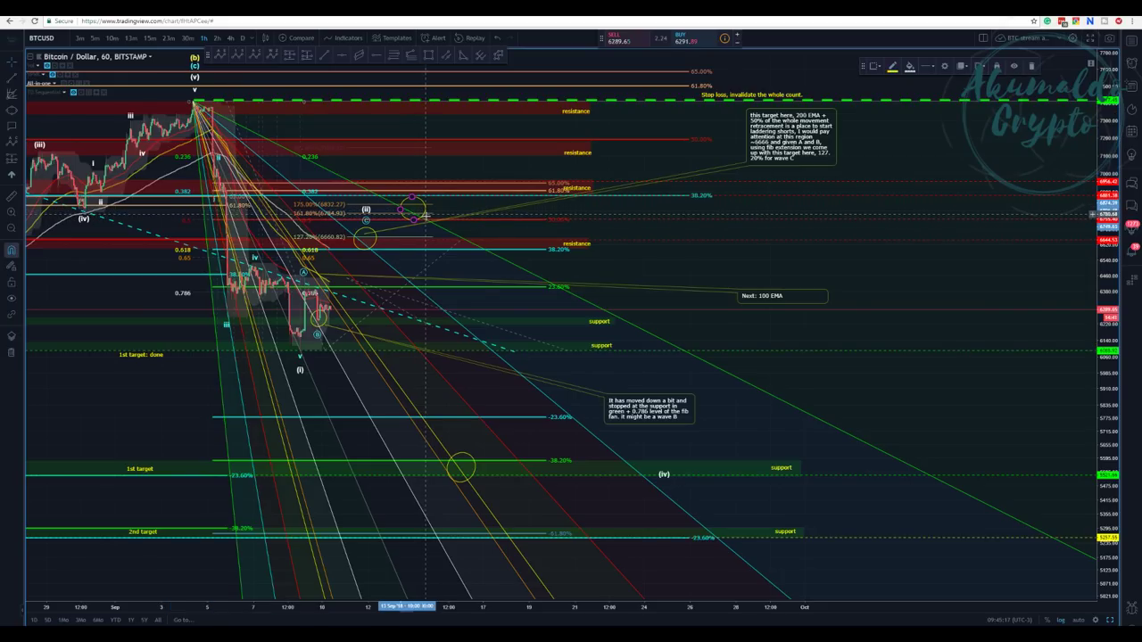
{"action": "mouse_move", "coordinate": [414, 223]}
{"action": "left_mouse_down"}
{"action": "mouse_move", "coordinate": [435, 223]}
{"action": "mouse_move", "coordinate": [414, 198]}
{"action": "mouse_move", "coordinate": [421, 212]}
{"action": "left_mouse_up"}
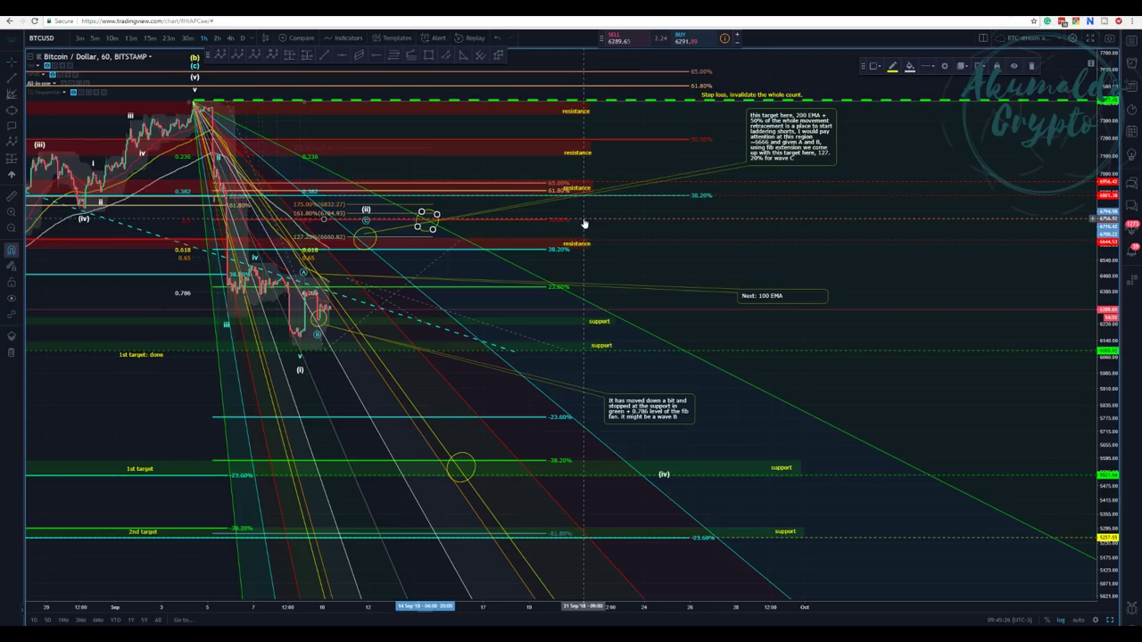
{"action": "left_click", "coordinate": [355, 241]}
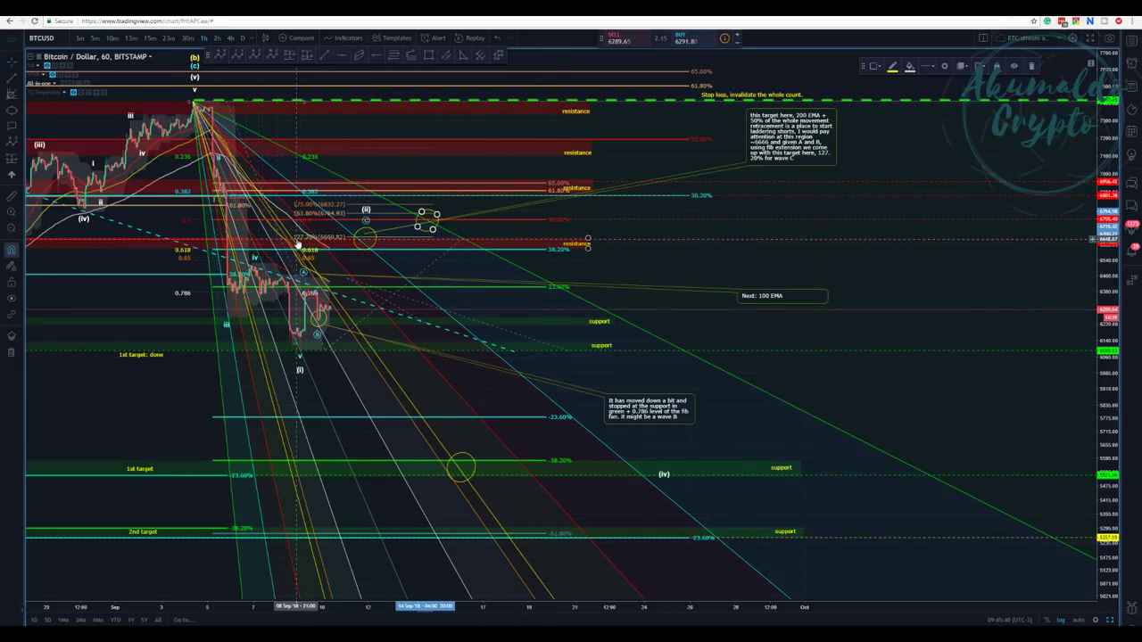
Shift the 200 EMA target callout slightly away from the price action, and adjust the yellow circle at the 1st target zone
{"action": "left_click", "coordinate": [386, 266]}
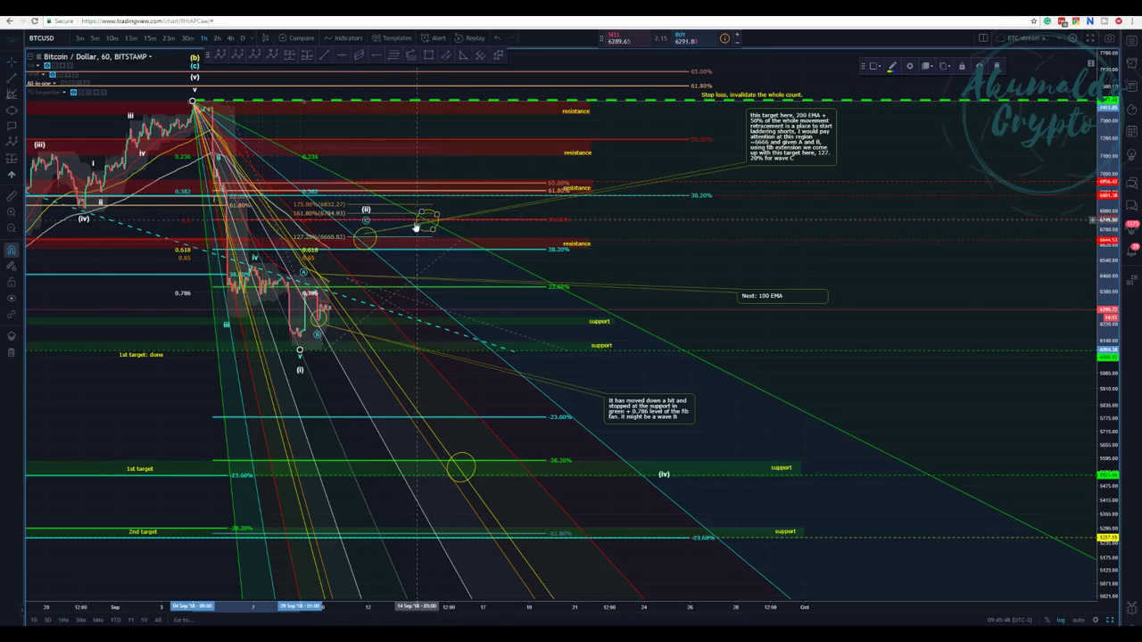
{"action": "left_click_drag", "start_coordinate": [772, 131], "coordinate": [798, 130]}
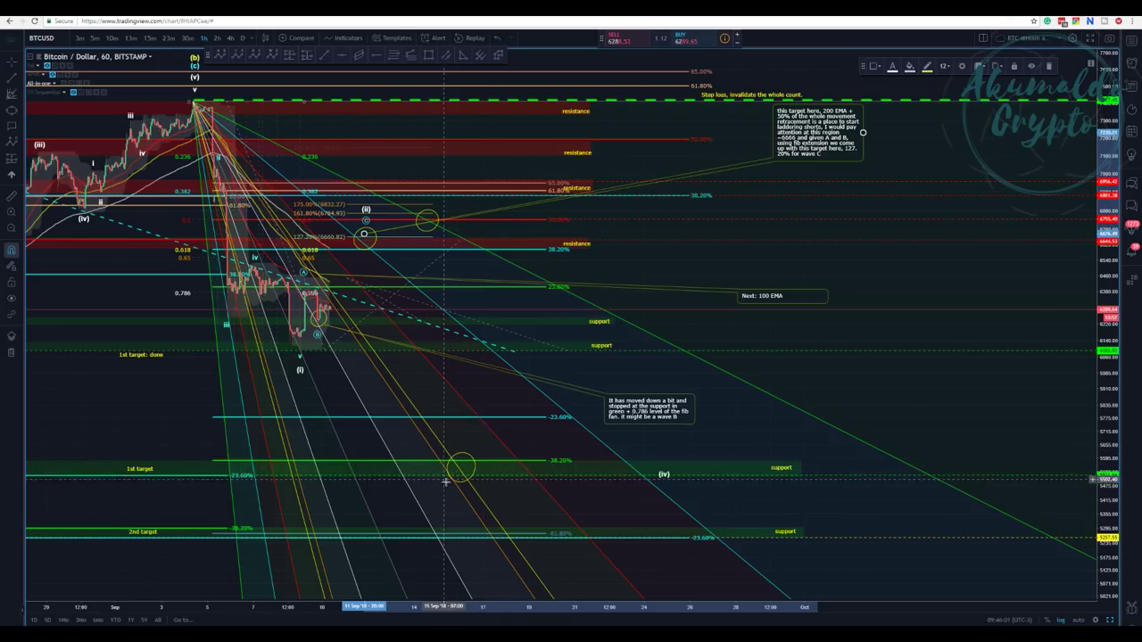
{"action": "left_click_drag", "start_coordinate": [473, 462], "coordinate": [456, 456]}
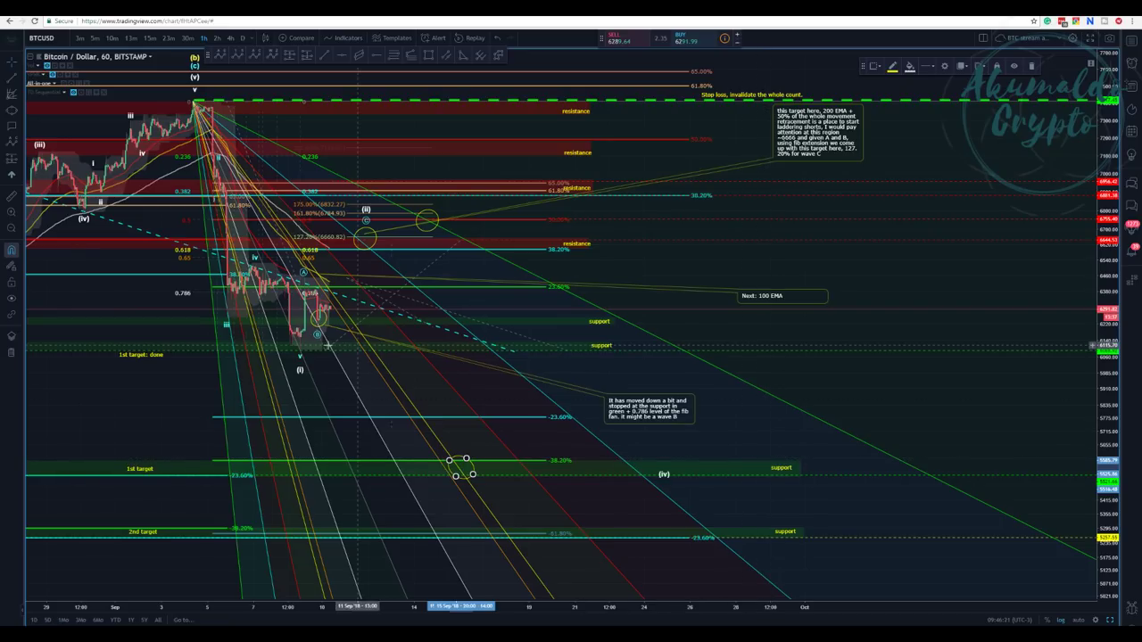
Draw a rising trend line from the wave (i) low through the wave B low to the green 23.60% retracement level
{"action": "left_click", "coordinate": [13, 82]}
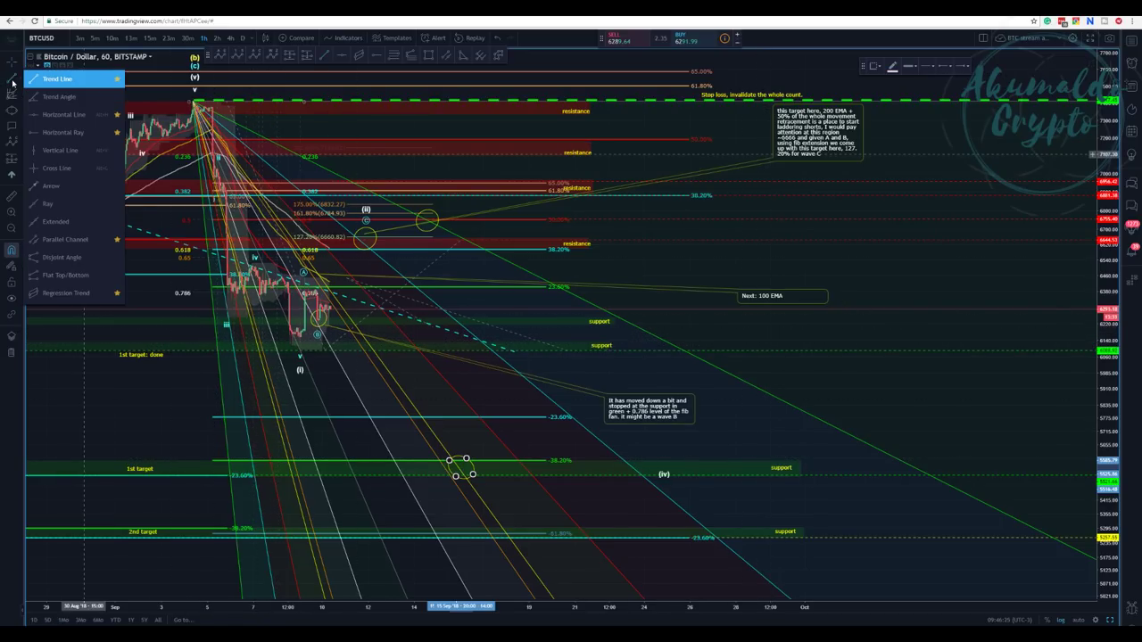
{"action": "left_click", "coordinate": [57, 78]}
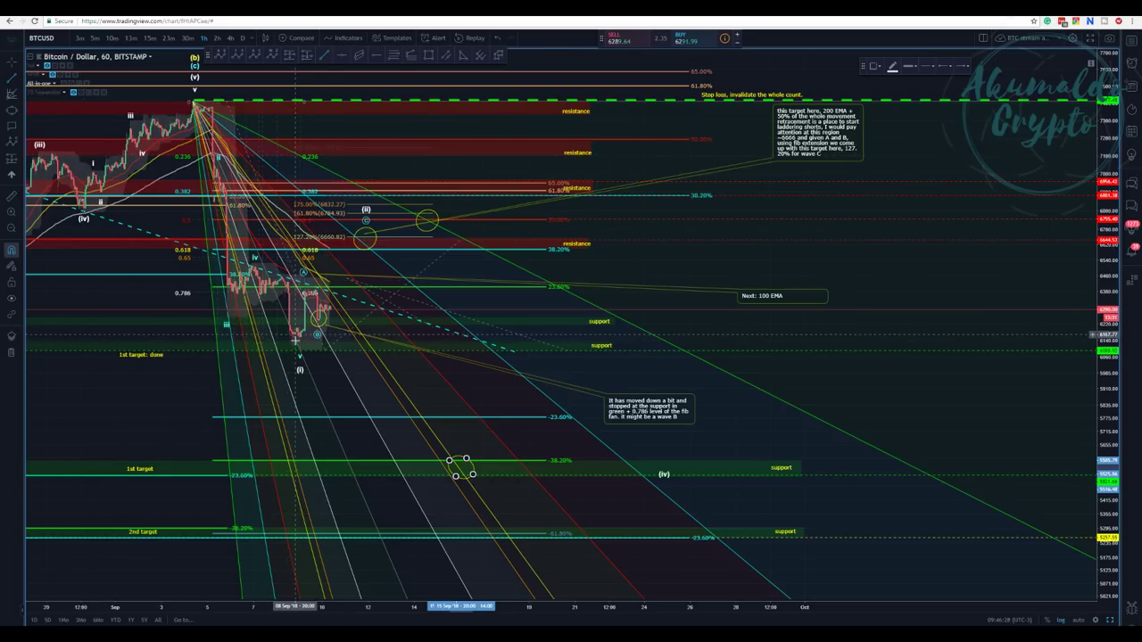
{"action": "left_click", "coordinate": [294, 337]}
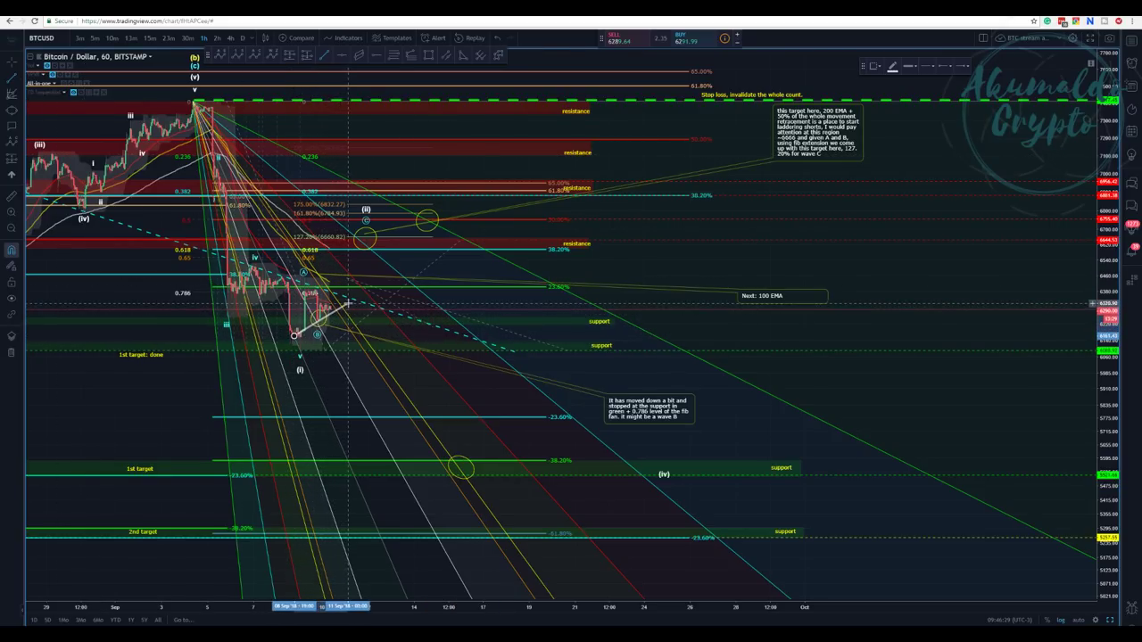
{"action": "left_click", "coordinate": [361, 293]}
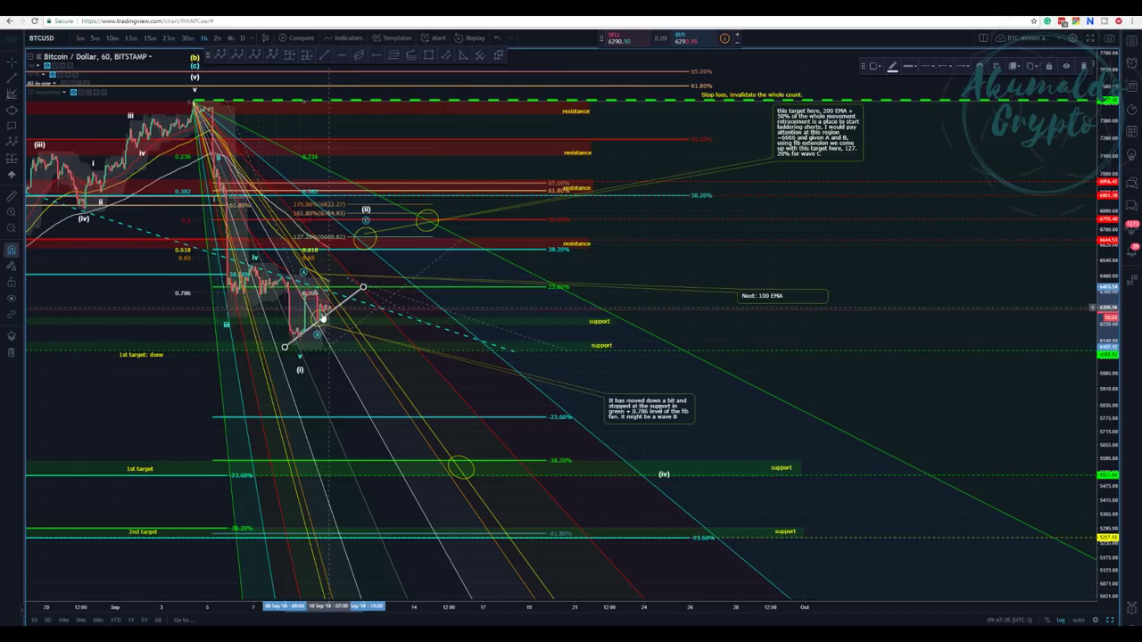
{"action": "left_click", "coordinate": [306, 279]}
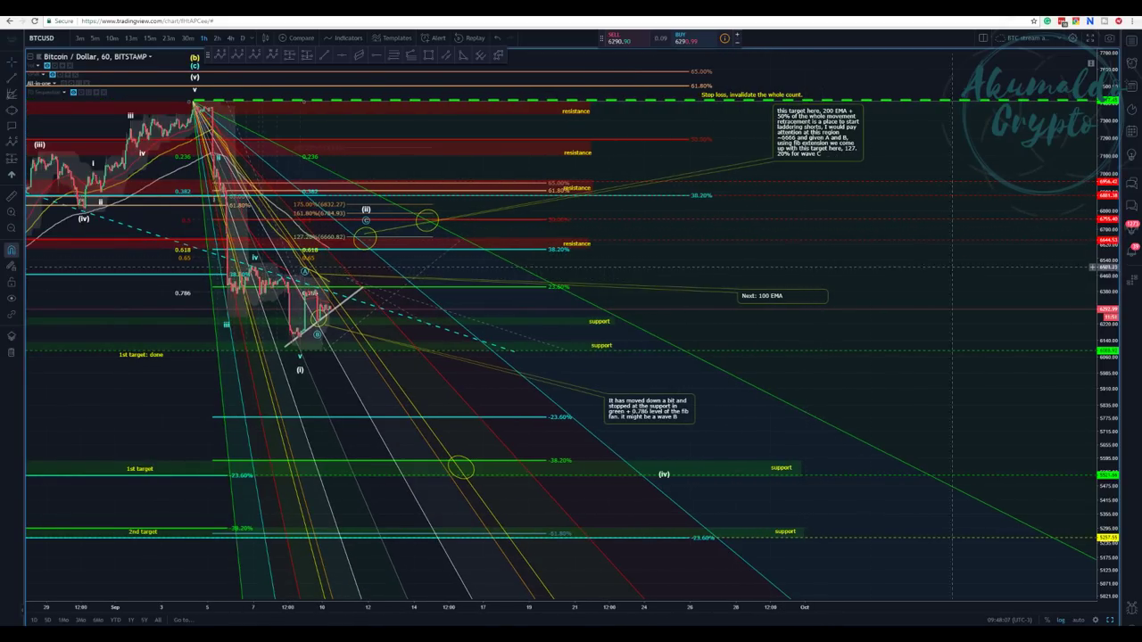
Try the wave (ii) point at the 61.80% retracement above the upper yellow circle, and return it to just above the C label
{"action": "left_click_drag", "start_coordinate": [1113, 180], "coordinate": [1112, 183]}
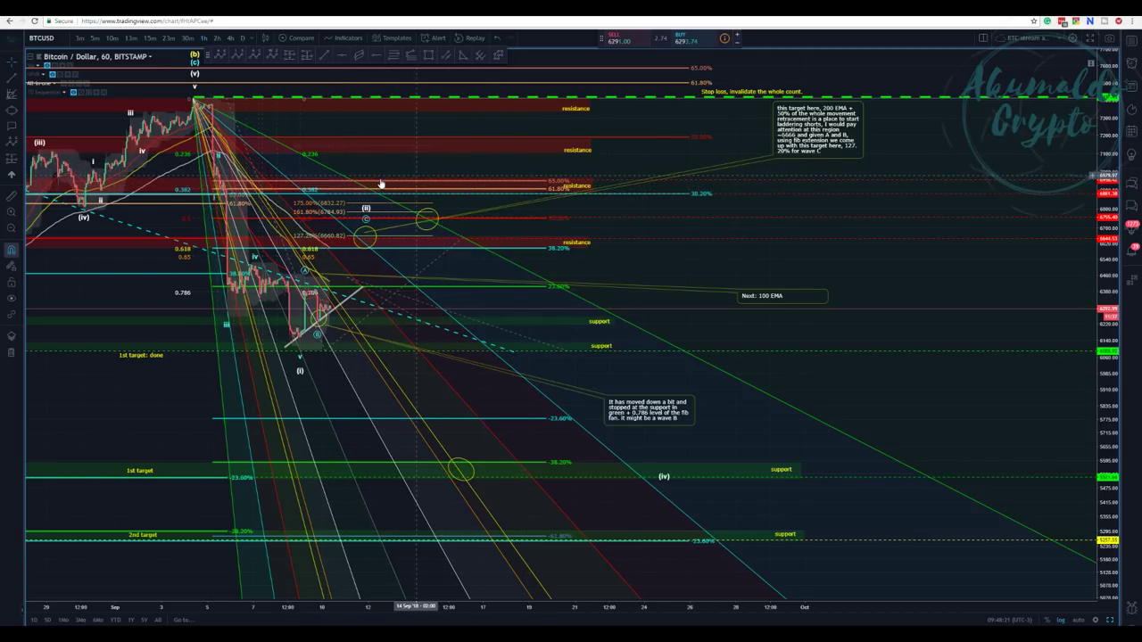
{"action": "left_click", "coordinate": [348, 277]}
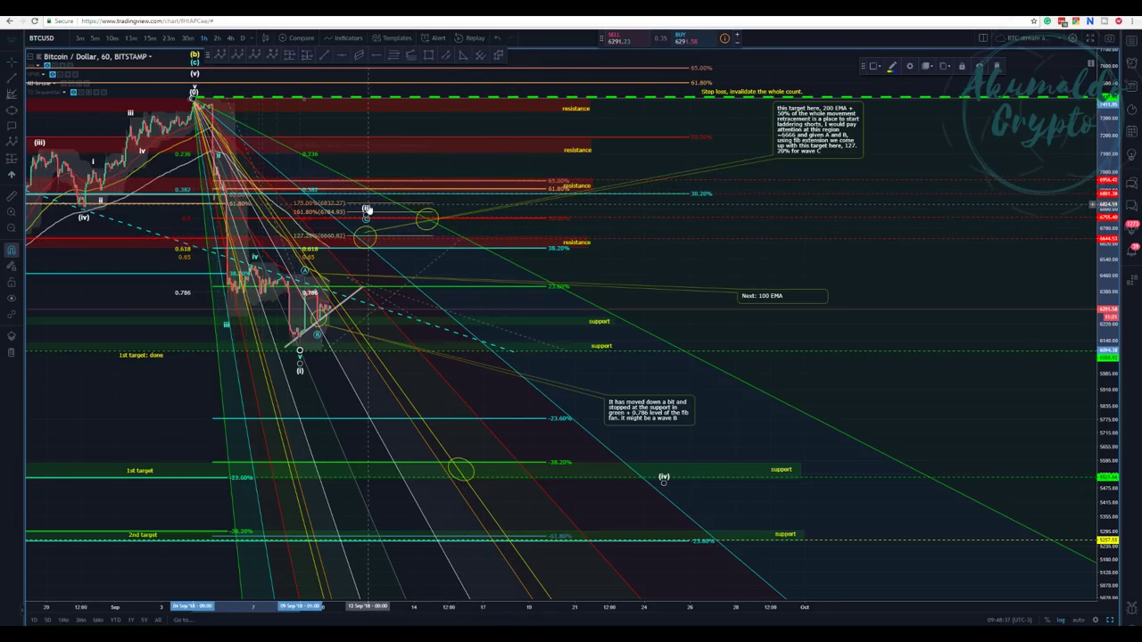
{"action": "mouse_move", "coordinate": [366, 209]}
{"action": "left_mouse_down"}
{"action": "mouse_move", "coordinate": [443, 185]}
{"action": "mouse_move", "coordinate": [365, 212]}
{"action": "mouse_move", "coordinate": [472, 212]}
{"action": "mouse_move", "coordinate": [463, 184]}
{"action": "mouse_move", "coordinate": [375, 254]}
{"action": "mouse_move", "coordinate": [344, 303]}
{"action": "mouse_move", "coordinate": [422, 187]}
{"action": "left_mouse_up"}
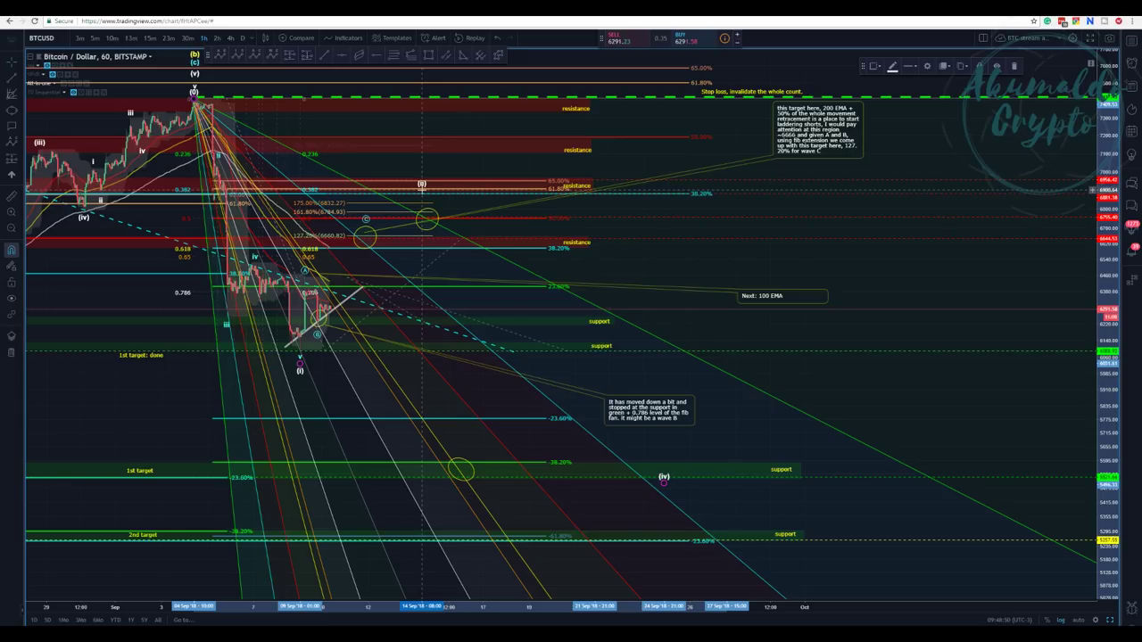
{"action": "left_click_drag", "start_coordinate": [422, 185], "coordinate": [366, 217]}
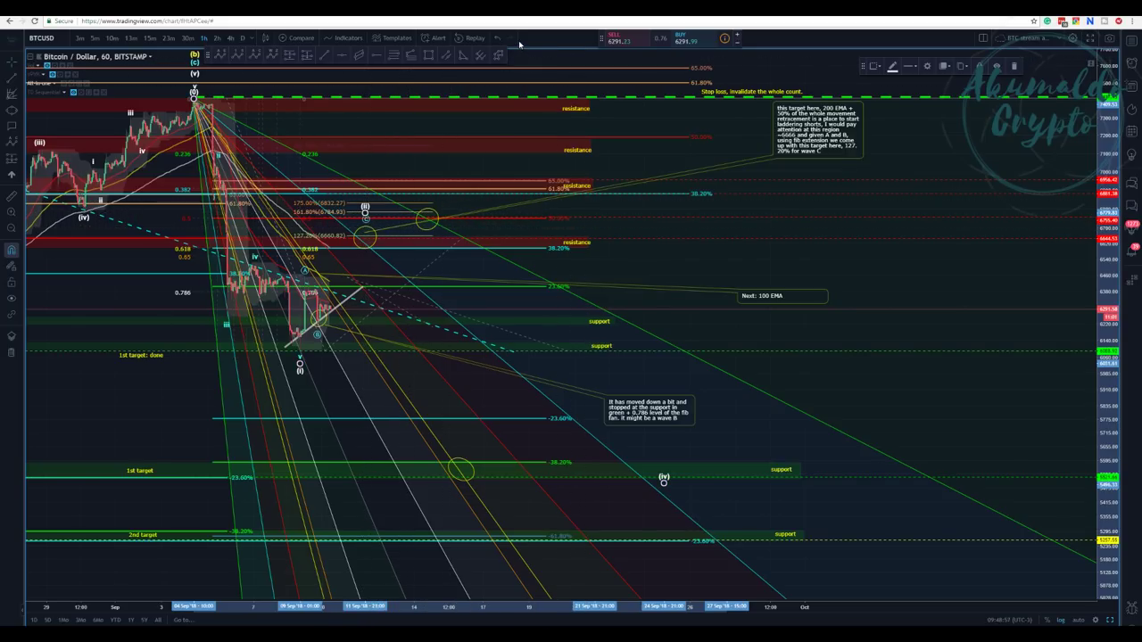
On the daily BTCUSD chart, show the connecting wave line of the cyan i–v count and raise its wave ii point
{"action": "key", "text": "ctrl+Tab"}
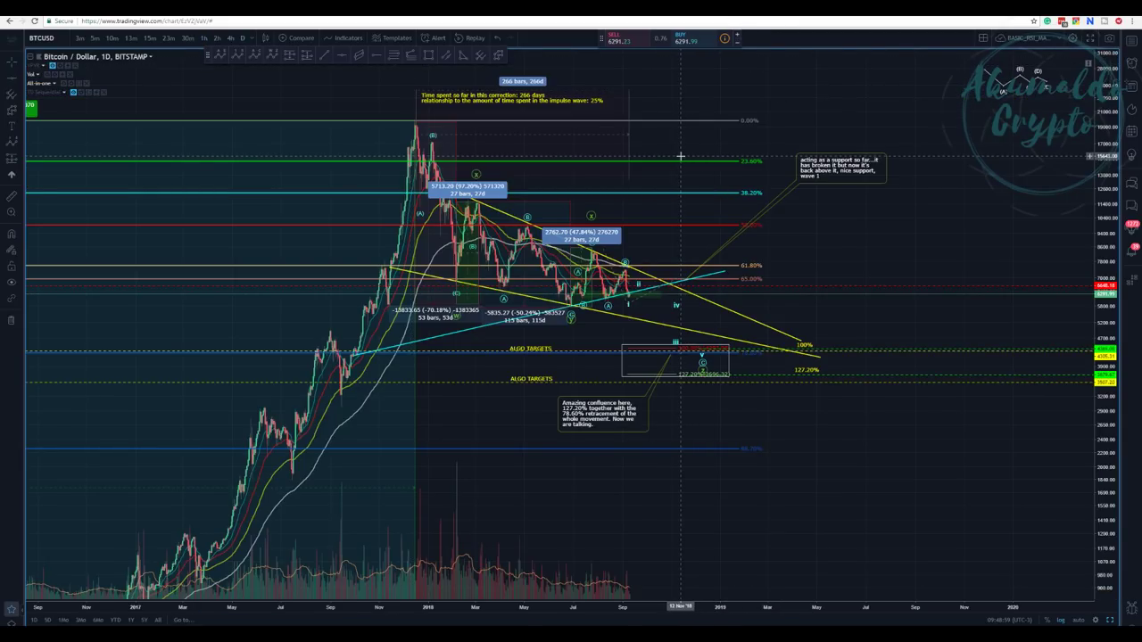
{"action": "scroll", "coordinate": [680, 156], "scroll_direction": "up", "scroll_amount": 1}
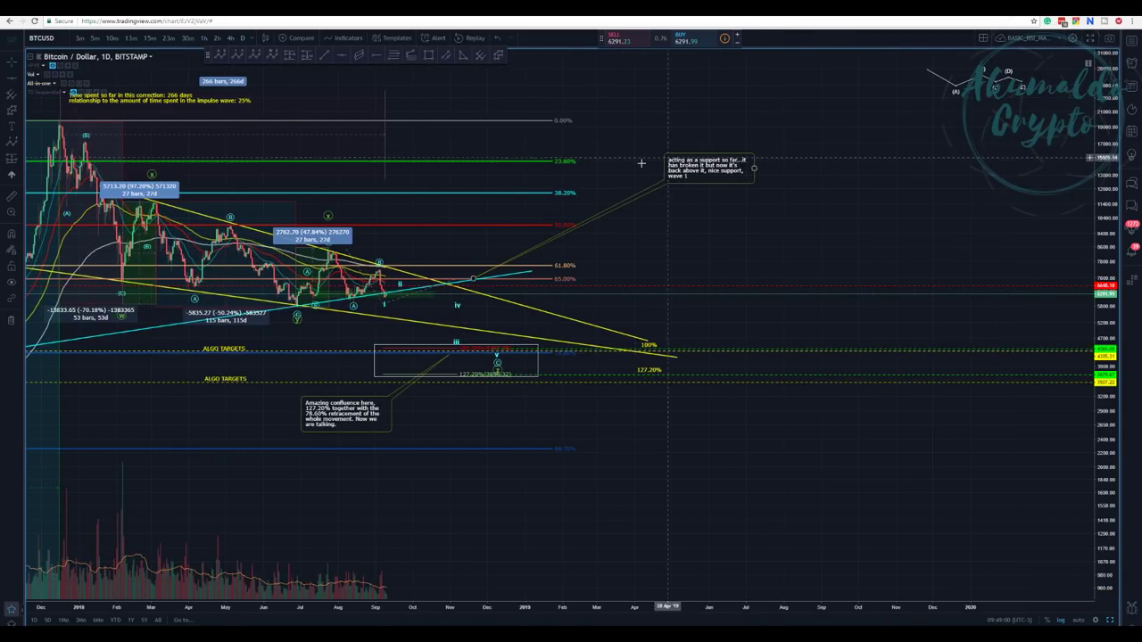
{"action": "right_click", "coordinate": [399, 290]}
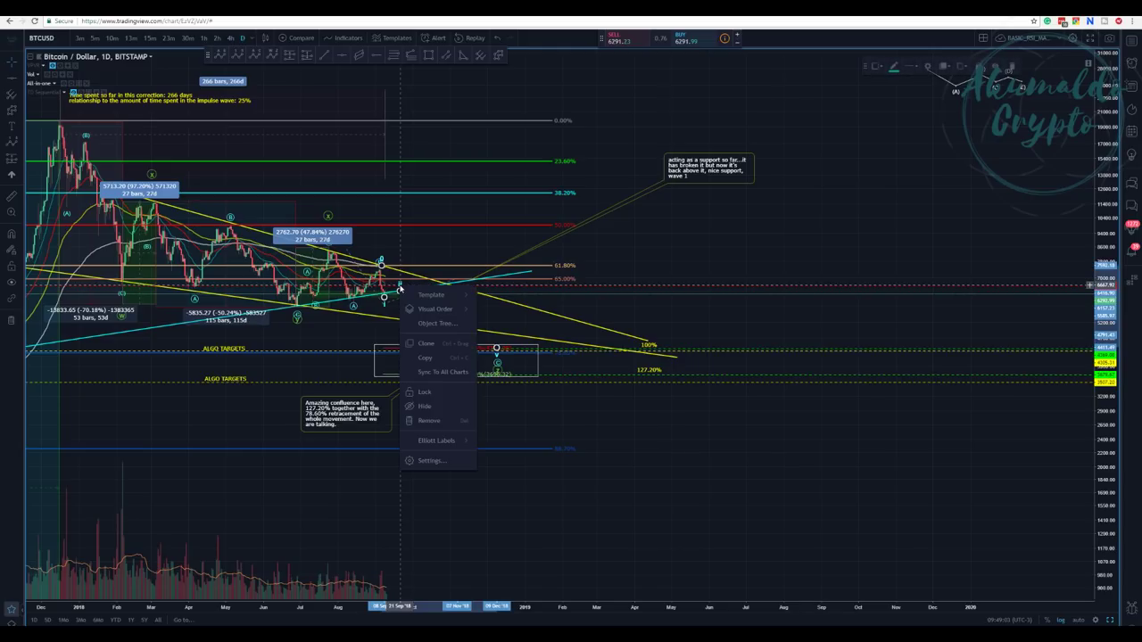
{"action": "left_click", "coordinate": [435, 460]}
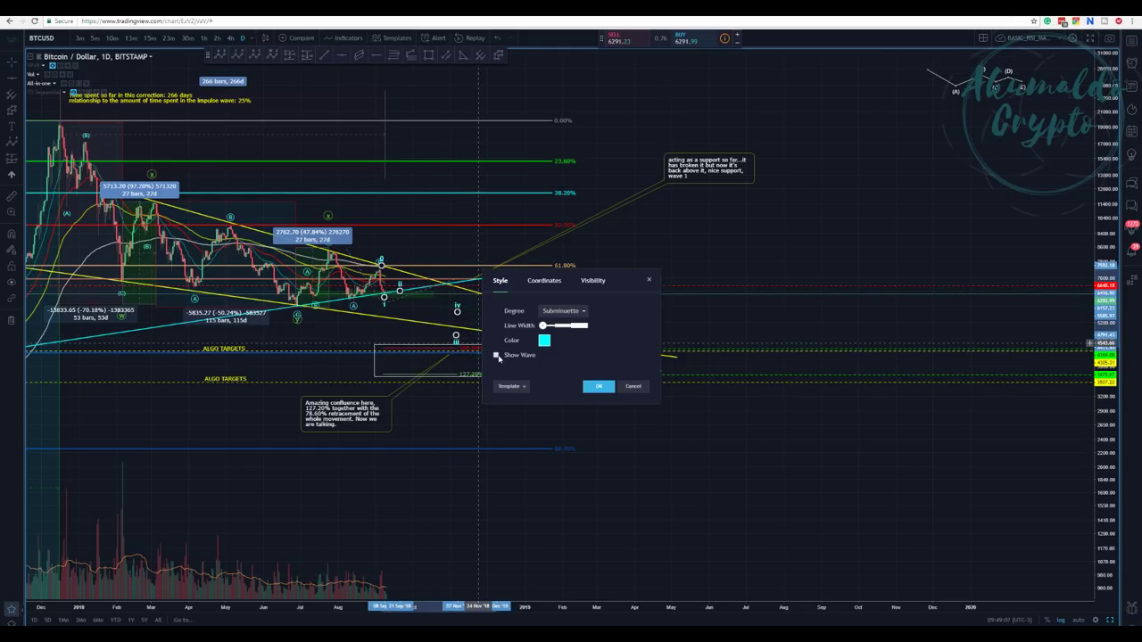
{"action": "left_click", "coordinate": [595, 389]}
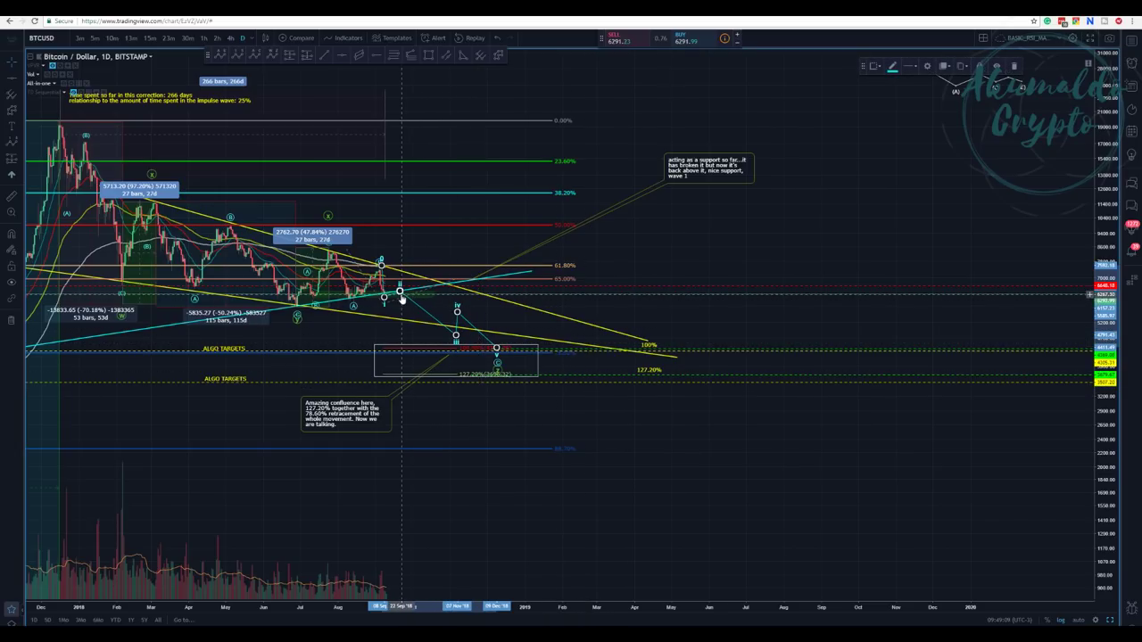
{"action": "left_click_drag", "start_coordinate": [403, 296], "coordinate": [400, 290]}
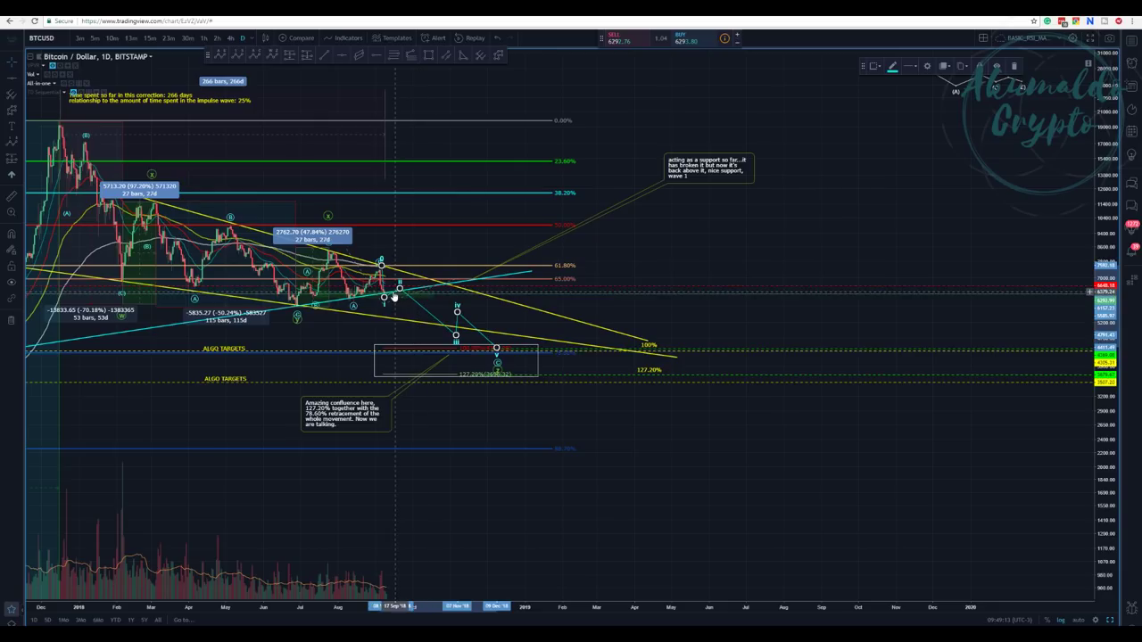
{"action": "left_click_drag", "start_coordinate": [400, 291], "coordinate": [400, 282]}
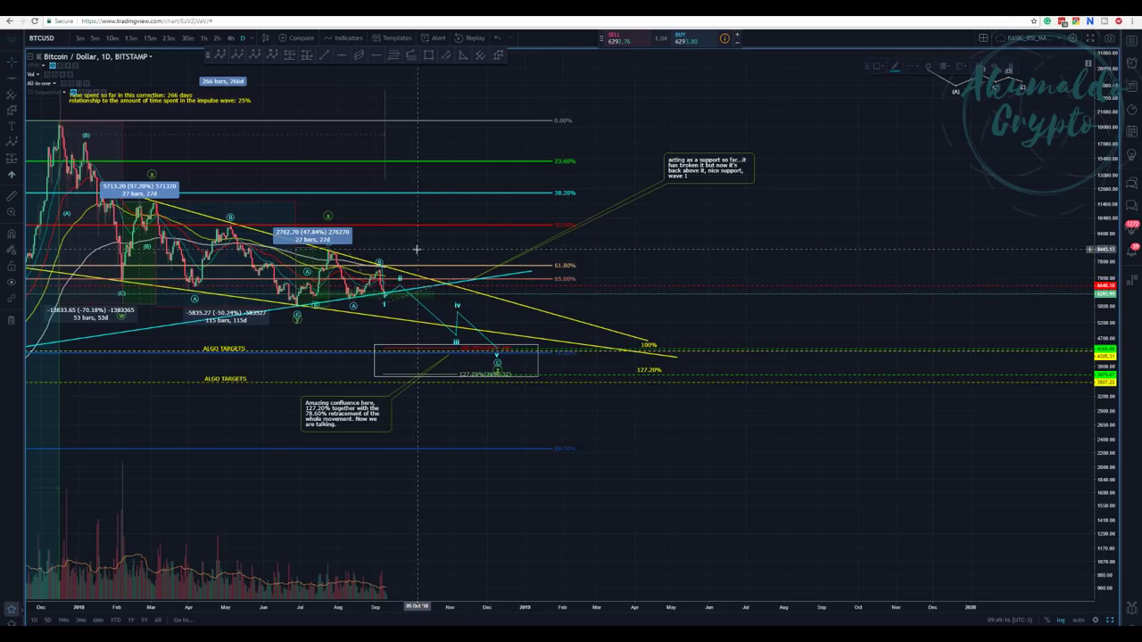
Draw a Fib retracement from the 6 Sep wave start down to the wave i low, extending to 24 Sep
{"action": "left_click", "coordinate": [401, 57]}
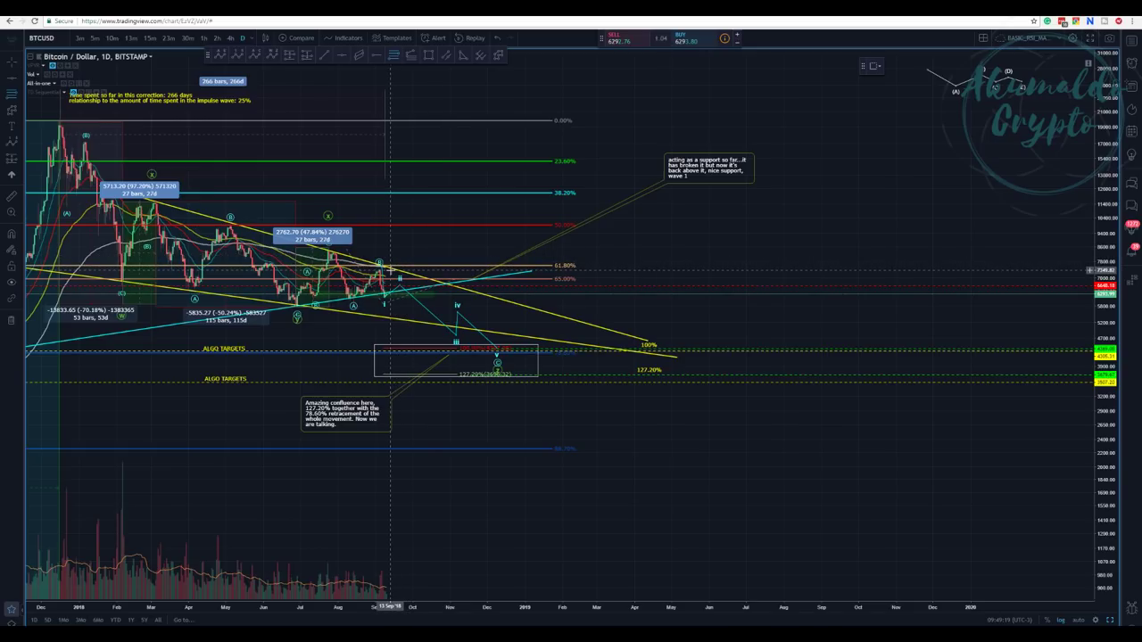
{"action": "left_click", "coordinate": [13, 213]}
{"action": "left_click", "coordinate": [420, 316]}
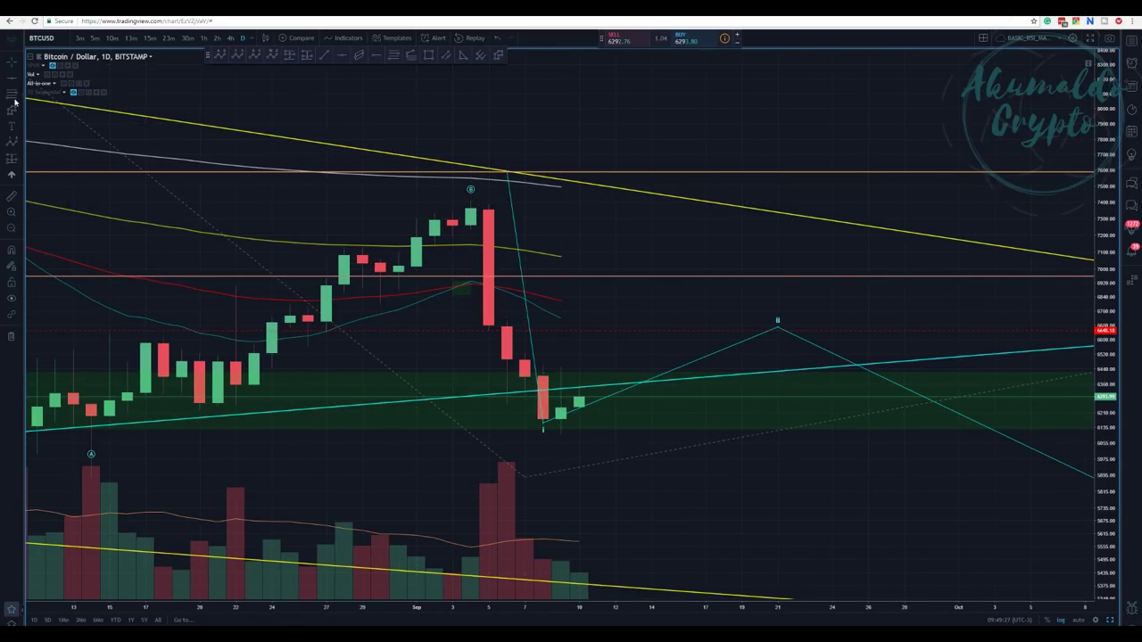
{"action": "left_click", "coordinate": [506, 199]}
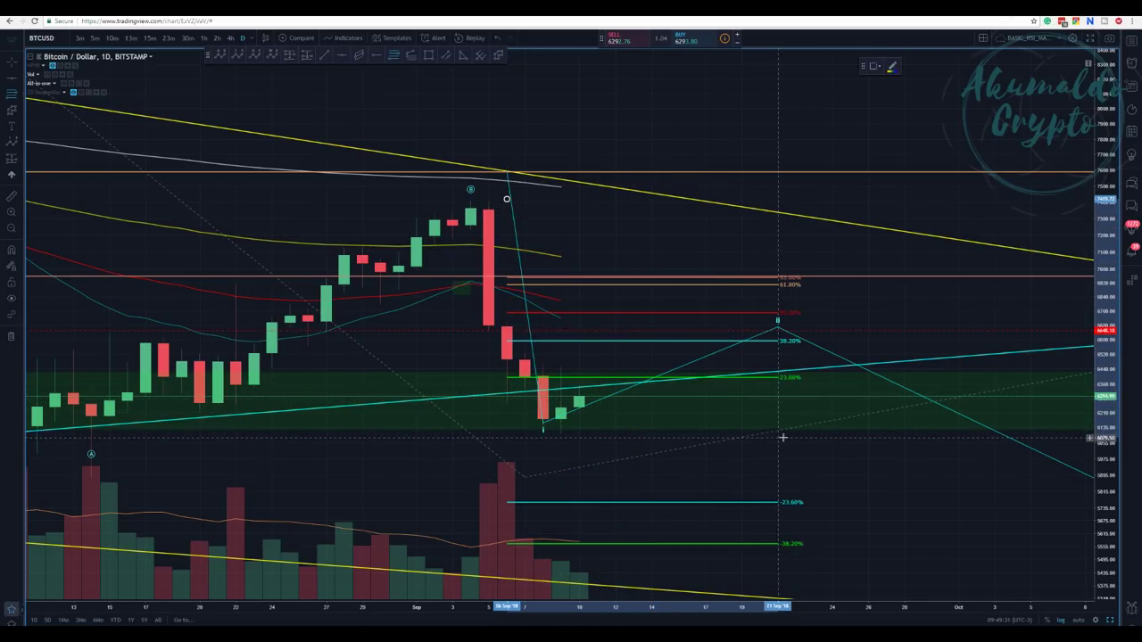
{"action": "left_click", "coordinate": [832, 435]}
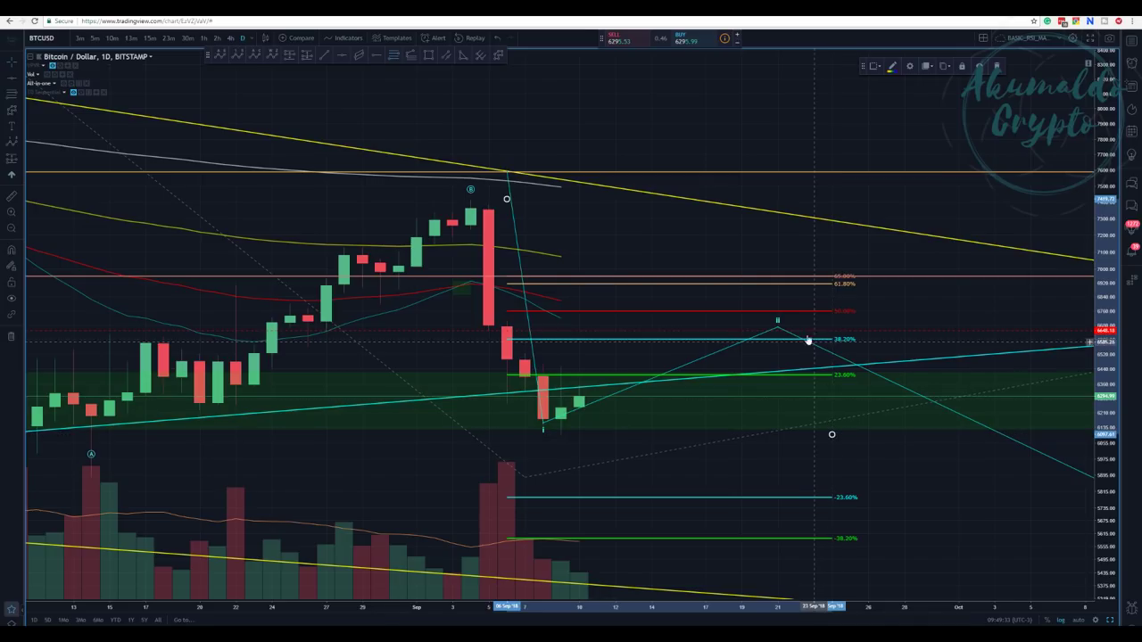
Move the wave ii point to 18 Sep just above the 38.20% level, and raise the red dashed horizontal line to 6675.41
{"action": "left_click_drag", "start_coordinate": [776, 329], "coordinate": [730, 328]}
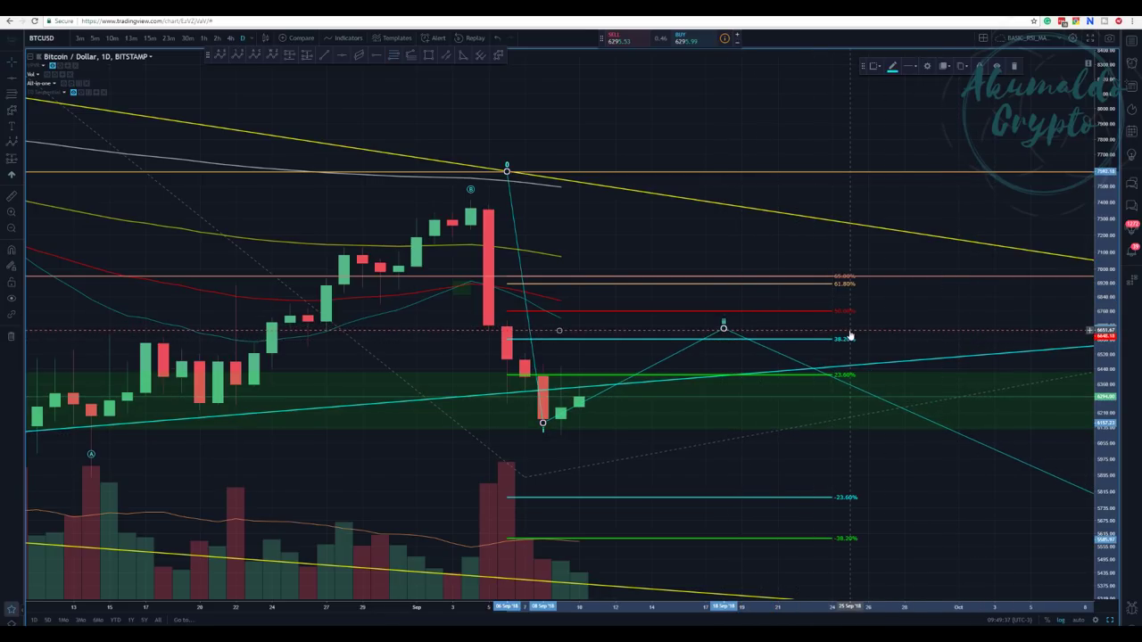
{"action": "left_click", "coordinate": [851, 331]}
{"action": "left_click_drag", "start_coordinate": [850, 335], "coordinate": [850, 328]}
{"action": "left_click", "coordinate": [723, 328]}
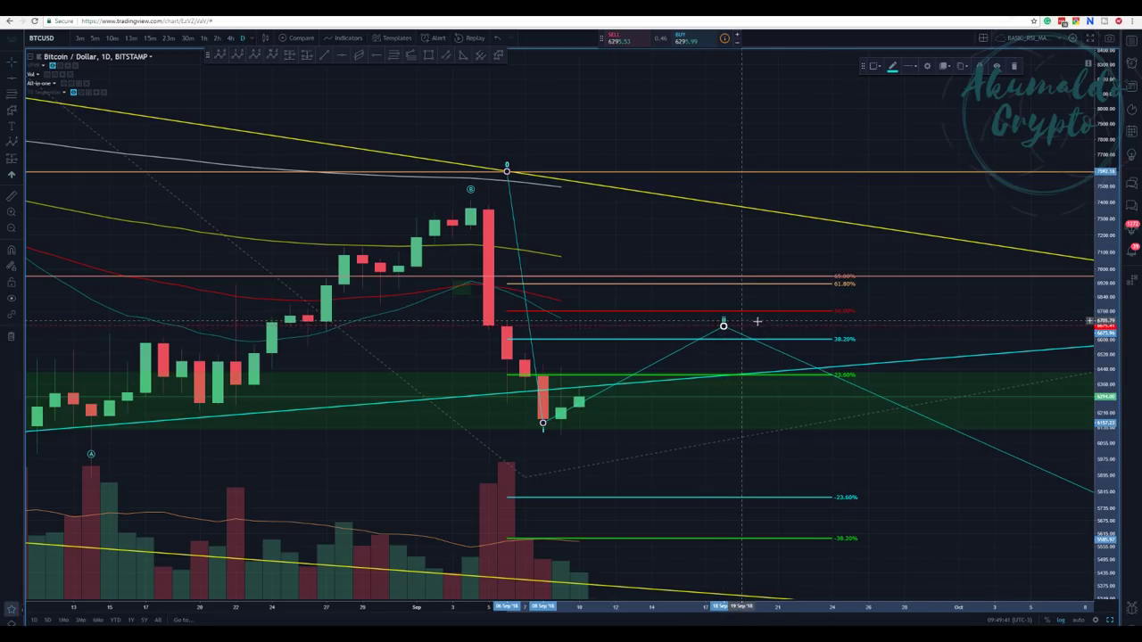
Try the wave ii point at the 61.80% level, at the 38.20% level, and at about 7197 on 17 Sep
{"action": "left_click_drag", "start_coordinate": [723, 329], "coordinate": [729, 281]}
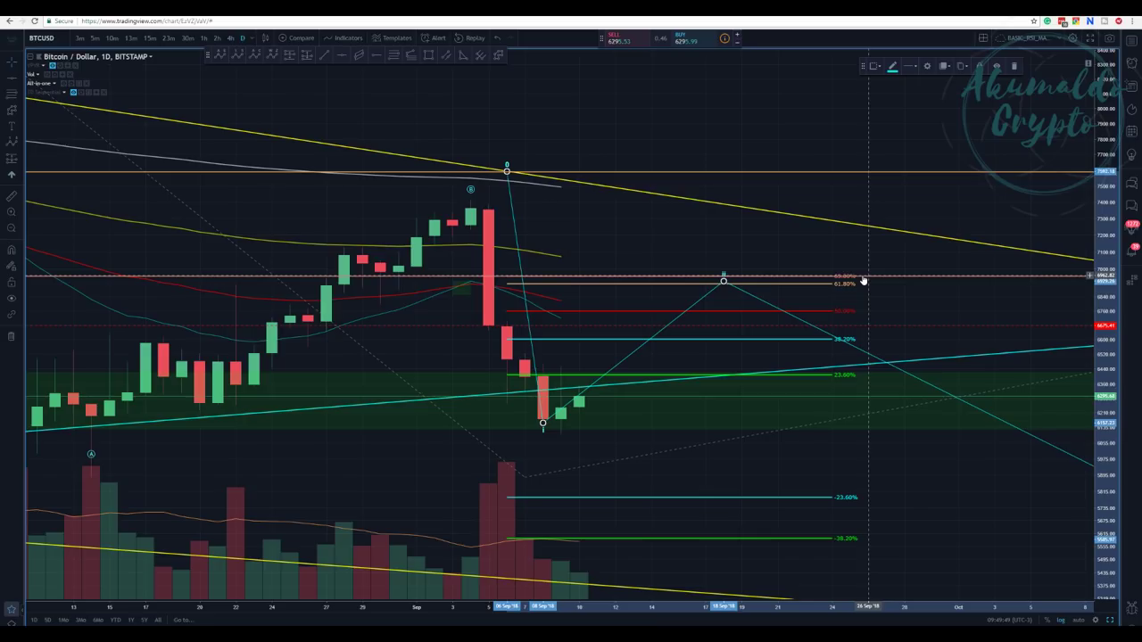
{"action": "left_click_drag", "start_coordinate": [724, 281], "coordinate": [715, 339]}
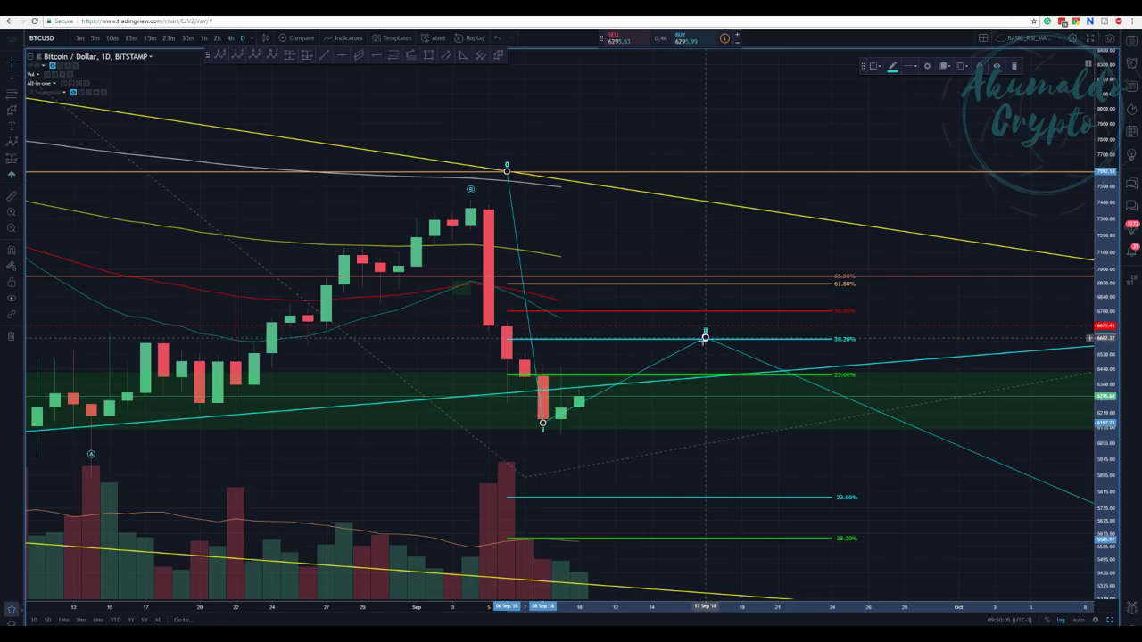
{"action": "left_click_drag", "start_coordinate": [705, 337], "coordinate": [705, 233]}
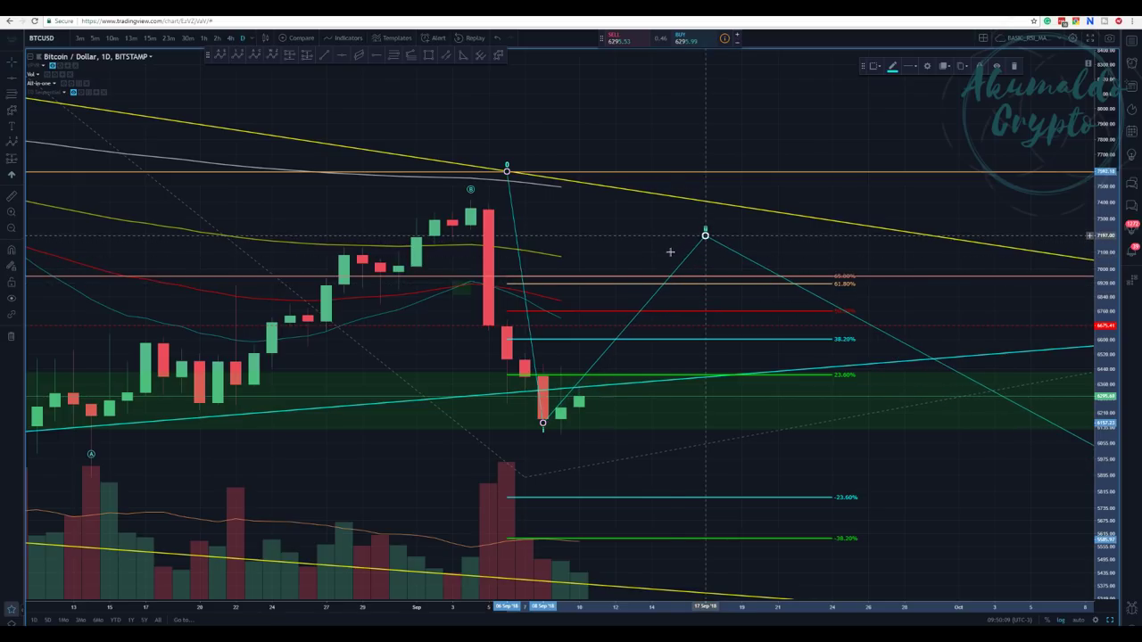
Enable the 0.786 level on the Fib retracement and lower the wave ii point to that level on 17 Sep
{"action": "right_click", "coordinate": [657, 279]}
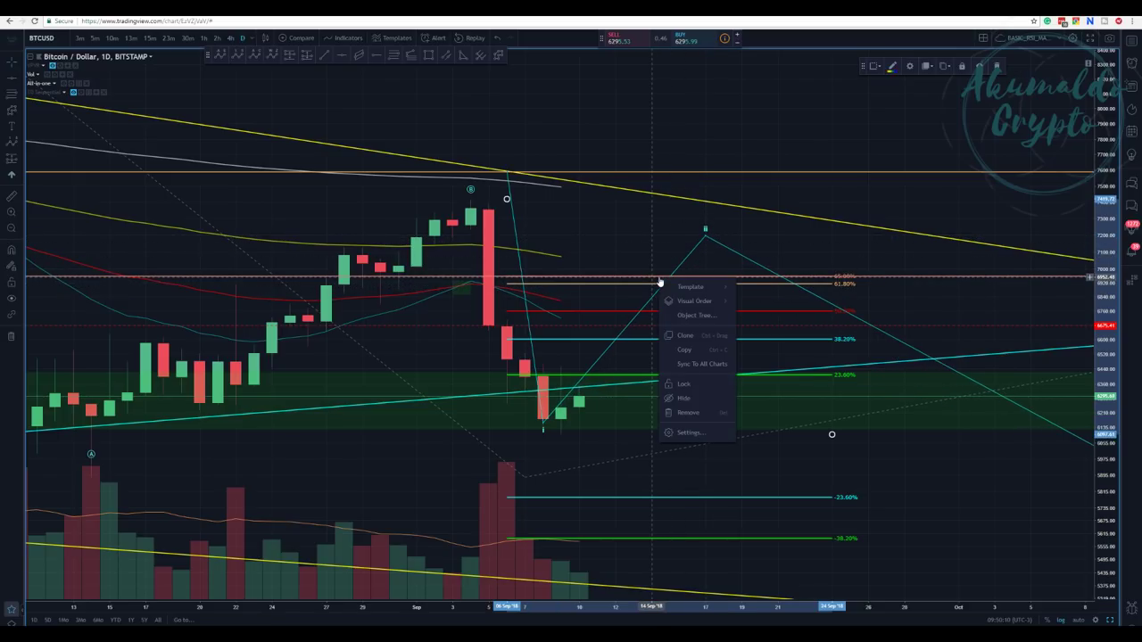
{"action": "left_click", "coordinate": [684, 434]}
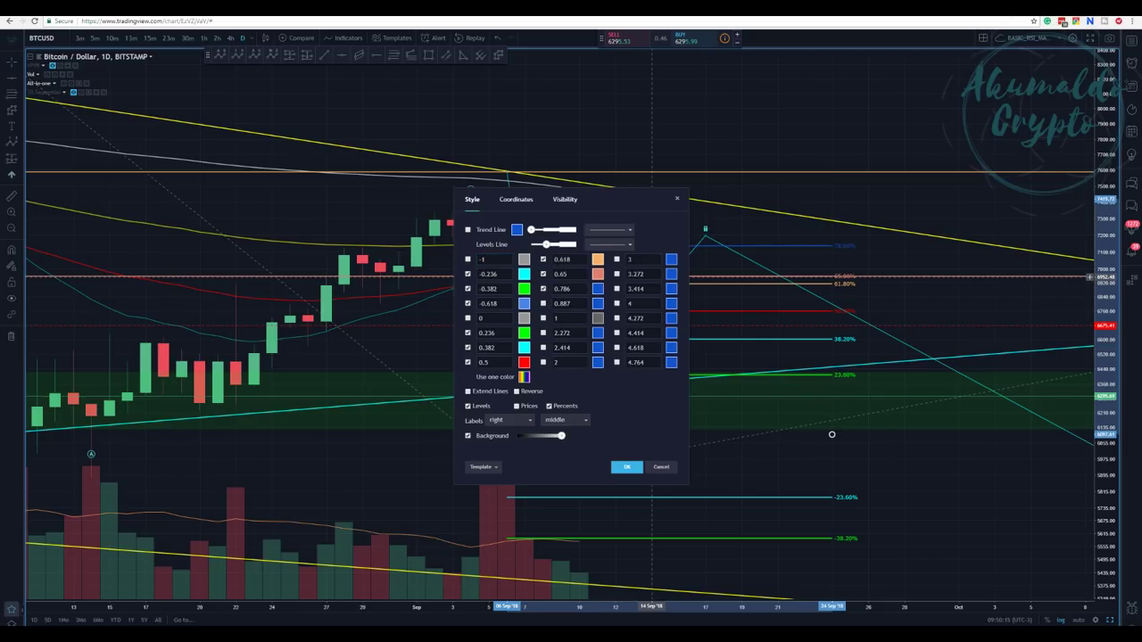
{"action": "left_click", "coordinate": [627, 467]}
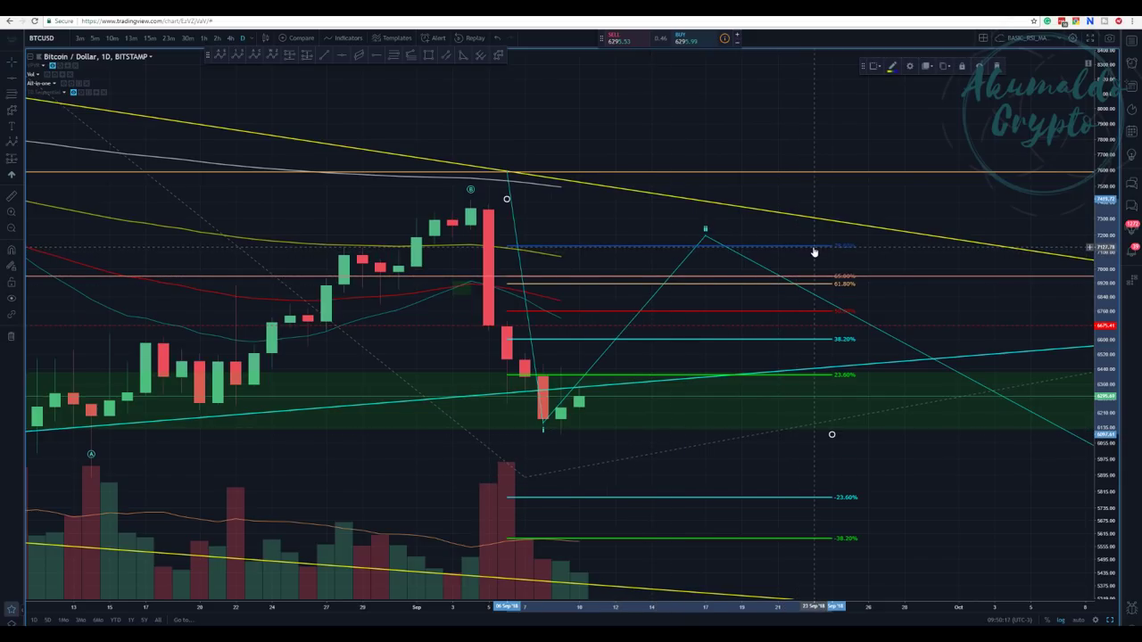
{"action": "left_click", "coordinate": [705, 241]}
{"action": "left_click_drag", "start_coordinate": [705, 243], "coordinate": [705, 241]}
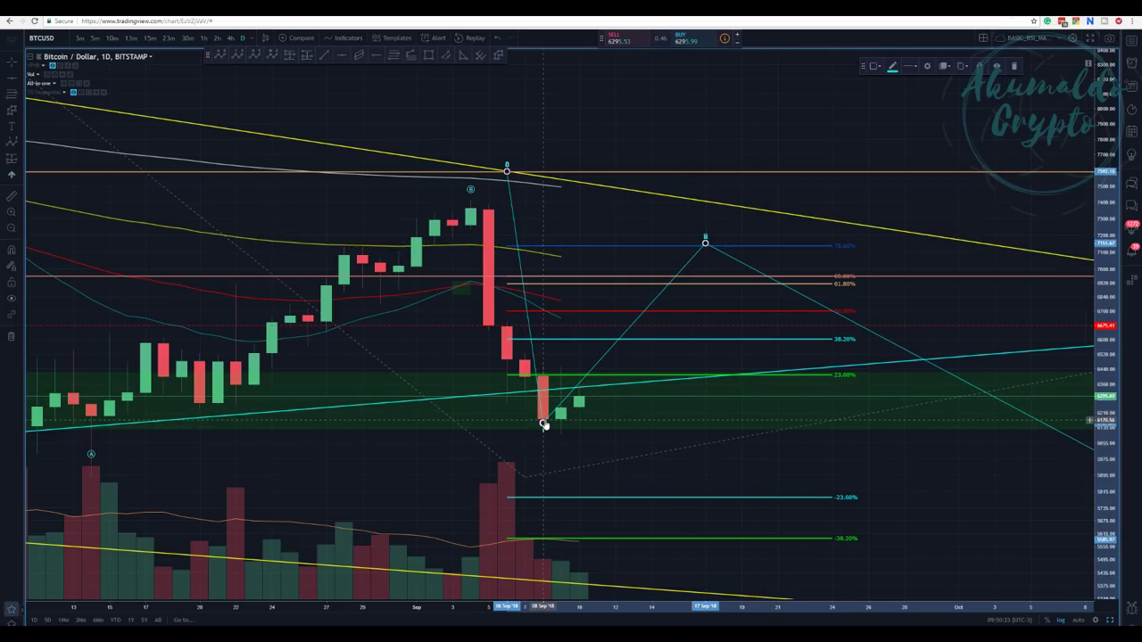
Lower the wave i point of the cyan count to the 8 Sep candle's low
{"action": "left_click_drag", "start_coordinate": [544, 424], "coordinate": [543, 436]}
{"action": "left_click", "coordinate": [705, 248]}
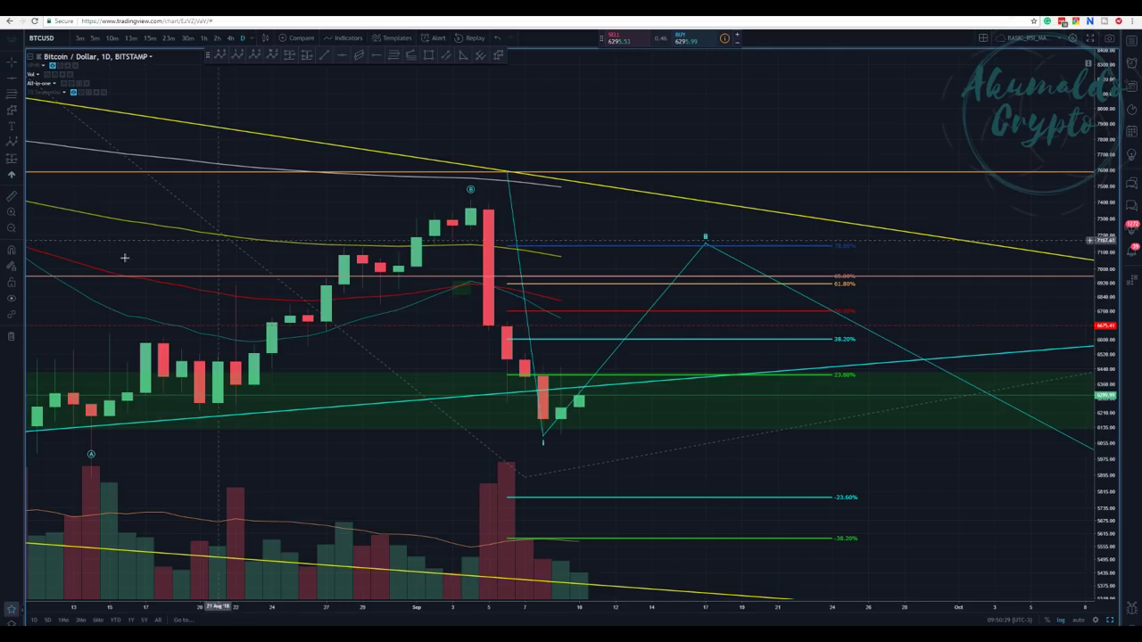
{"action": "left_click", "coordinate": [13, 229]}
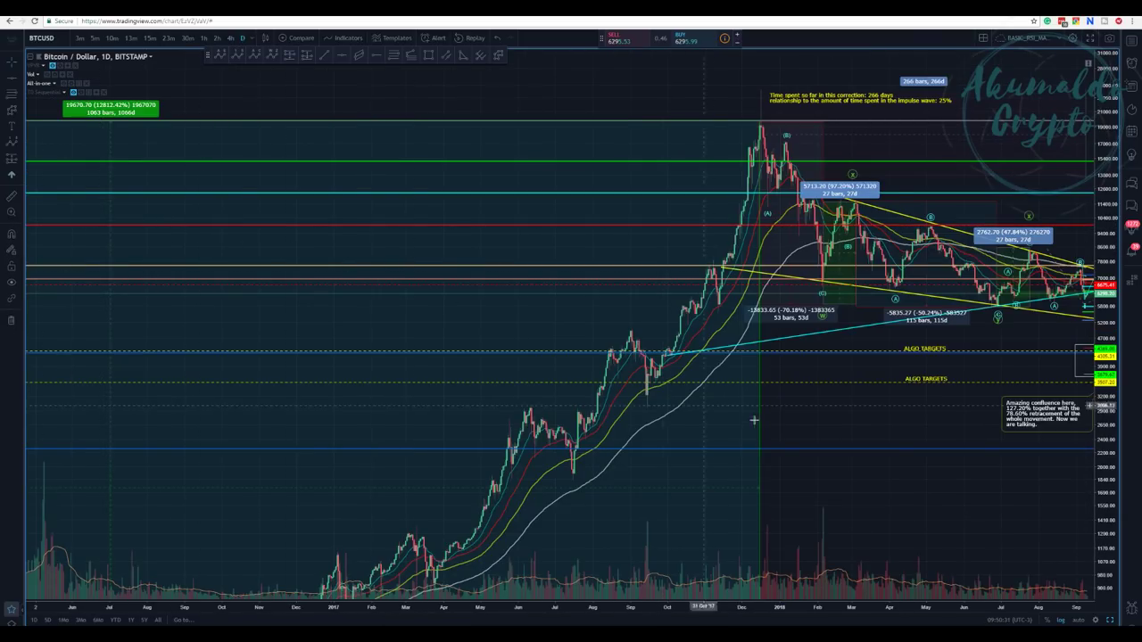
{"action": "left_click_drag", "start_coordinate": [837, 492], "coordinate": [453, 467]}
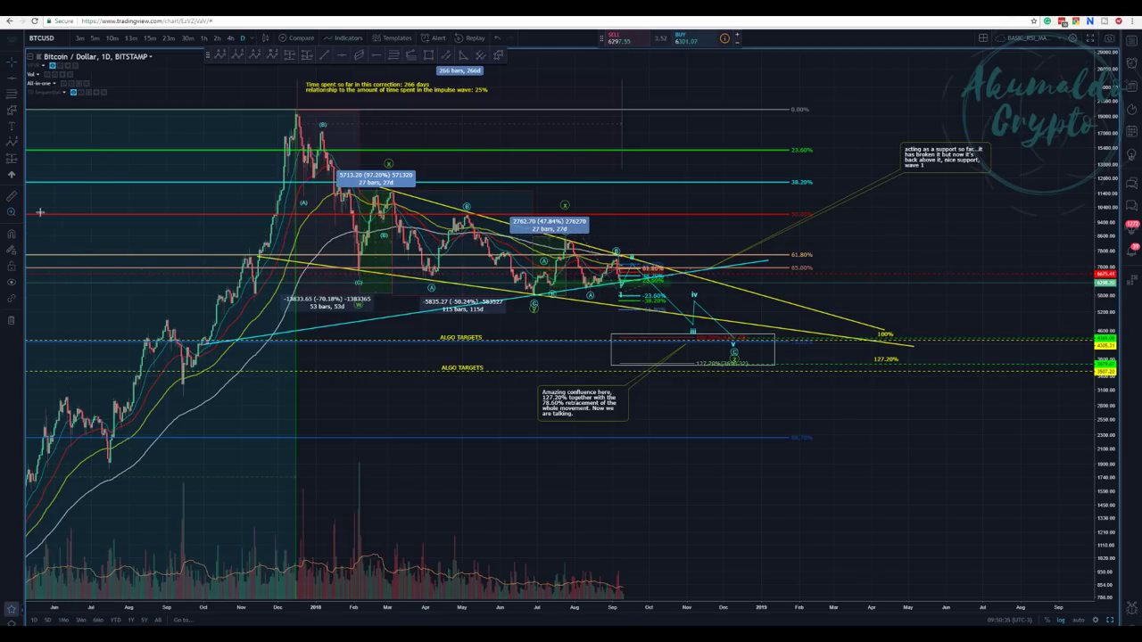
Move the cyan count's starting point to the 4 Sep candle's high and raise the wave ii point just above the 78.60% level on 17 Sep
{"action": "scroll", "coordinate": [668, 317], "scroll_direction": "up", "scroll_amount": 6}
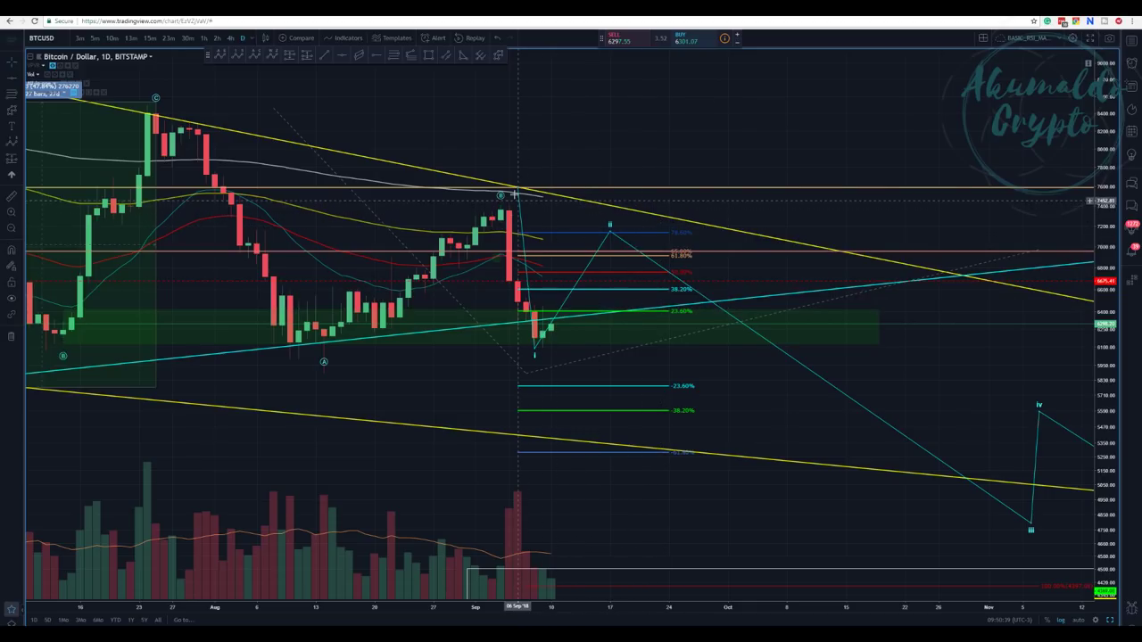
{"action": "left_click_drag", "start_coordinate": [518, 190], "coordinate": [501, 205]}
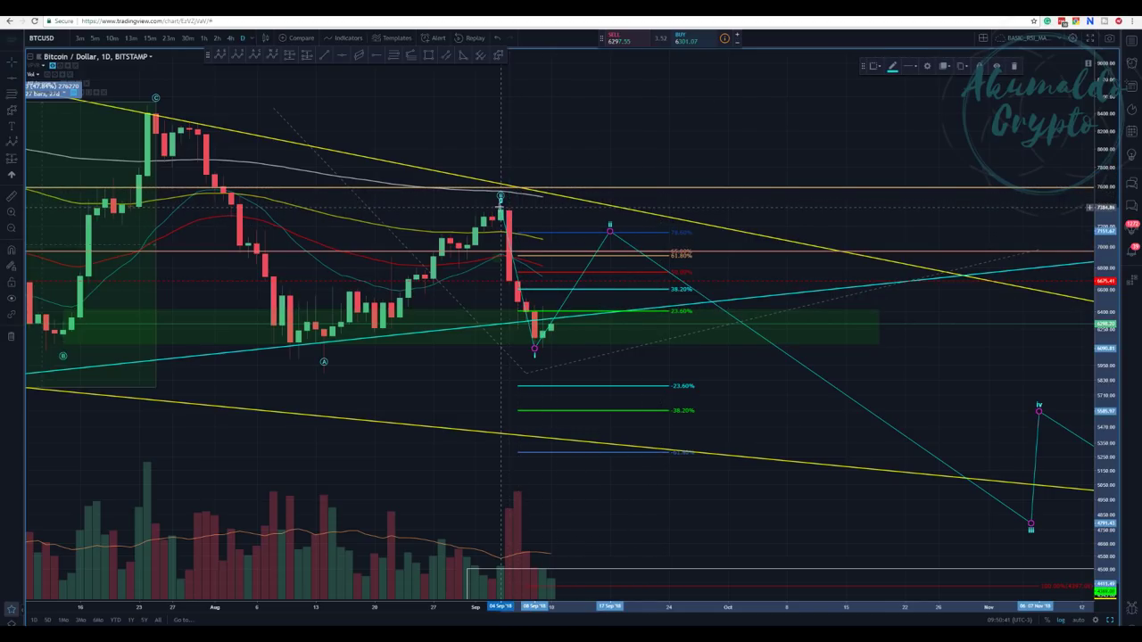
{"action": "left_click", "coordinate": [633, 168]}
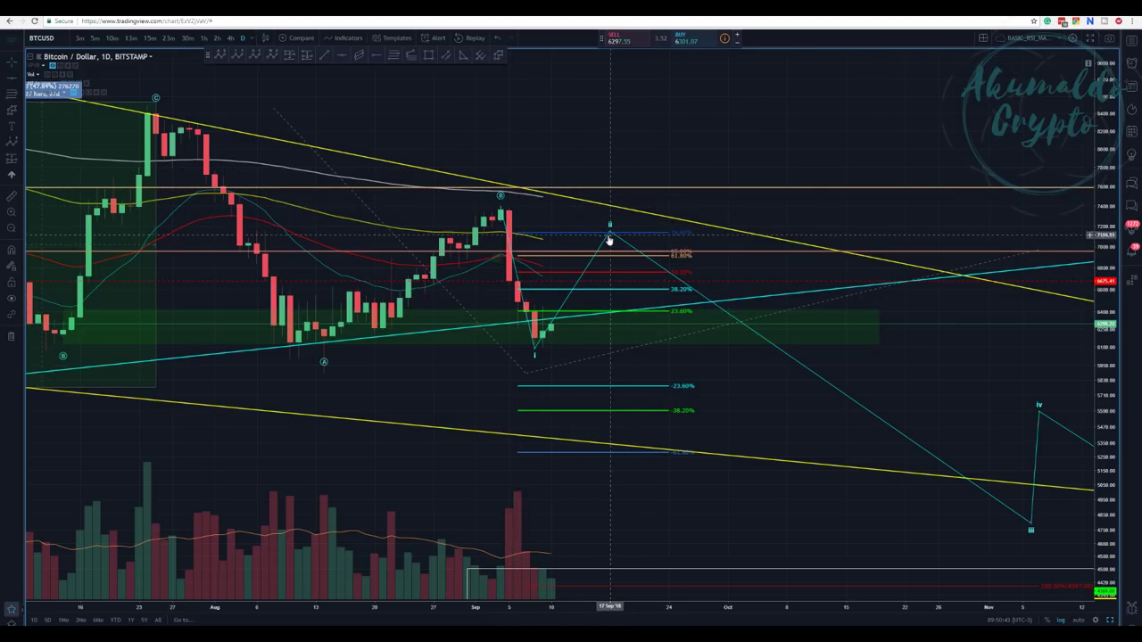
{"action": "mouse_move", "coordinate": [610, 233]}
{"action": "left_mouse_down"}
{"action": "mouse_move", "coordinate": [608, 216]}
{"action": "mouse_move", "coordinate": [608, 231]}
{"action": "left_mouse_up"}
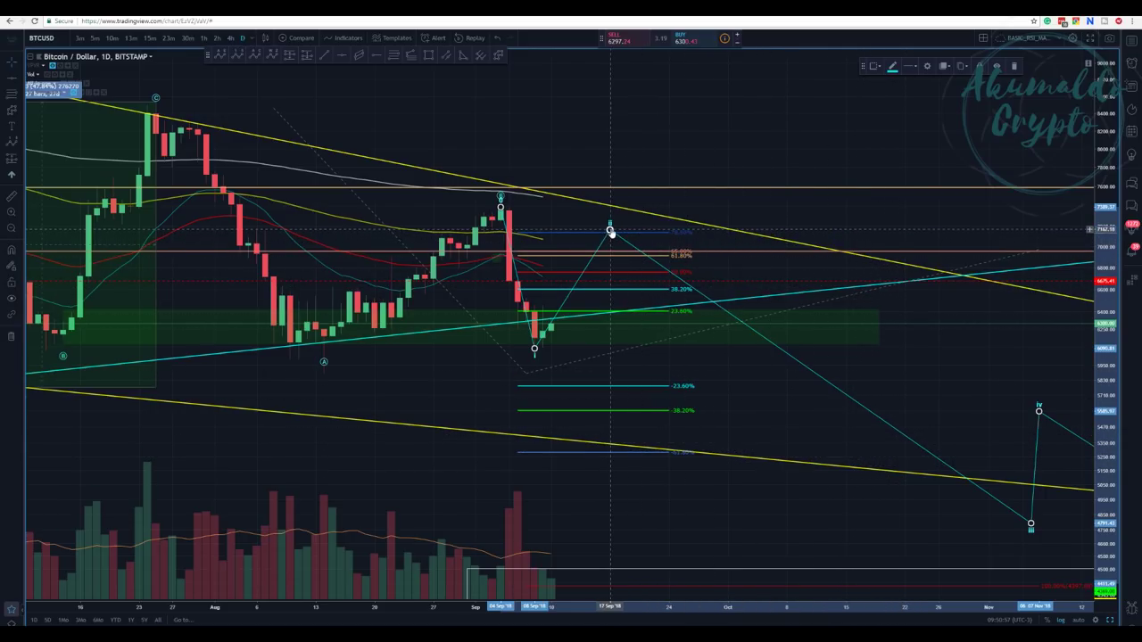
{"action": "left_click_drag", "start_coordinate": [610, 232], "coordinate": [609, 223]}
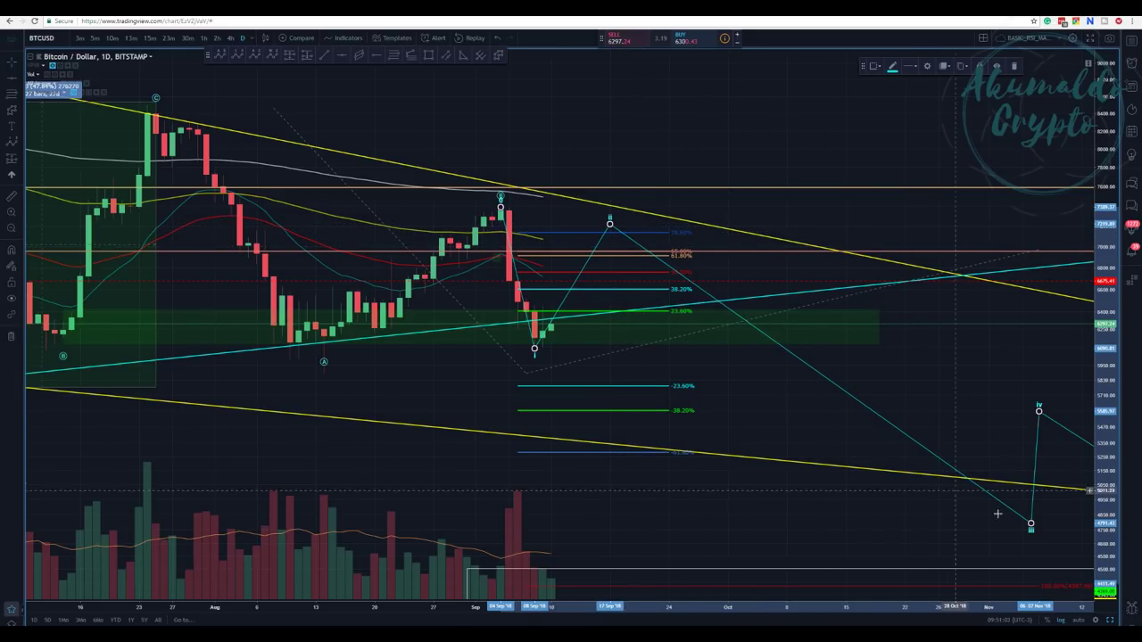
Lower the wave iii point of the cyan count onto the red extension line near 4400, at about 10 Nov
{"action": "scroll", "coordinate": [966, 502], "scroll_direction": "down", "scroll_amount": 2}
{"action": "left_click_drag", "start_coordinate": [918, 518], "coordinate": [682, 487]}
{"action": "left_click", "coordinate": [785, 504]}
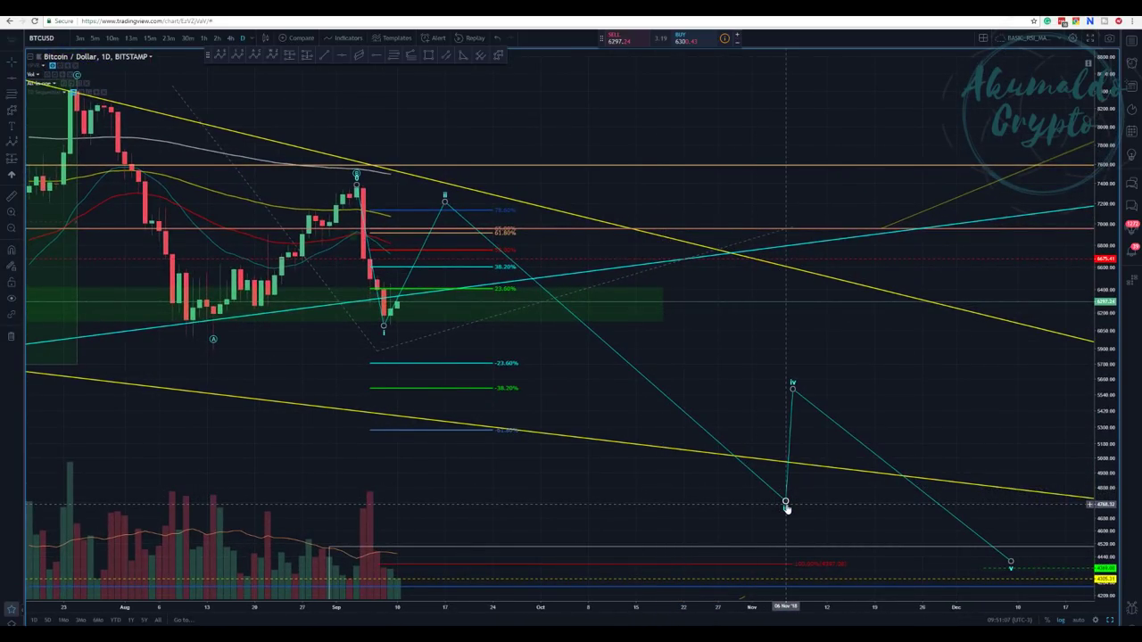
{"action": "left_click_drag", "start_coordinate": [785, 505], "coordinate": [813, 564]}
{"action": "scroll", "coordinate": [754, 386], "scroll_direction": "down", "scroll_amount": 1}
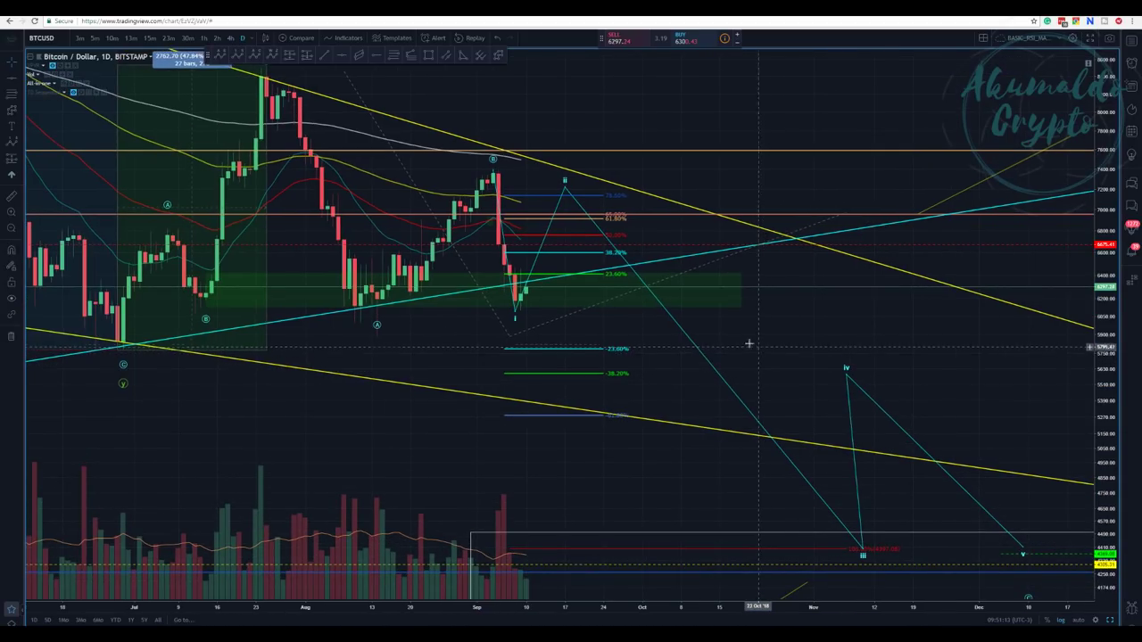
Lower the wave ii point of the cyan count to the 38.20% retracement level on 19 Sep
{"action": "left_click_drag", "start_coordinate": [565, 189], "coordinate": [572, 253]}
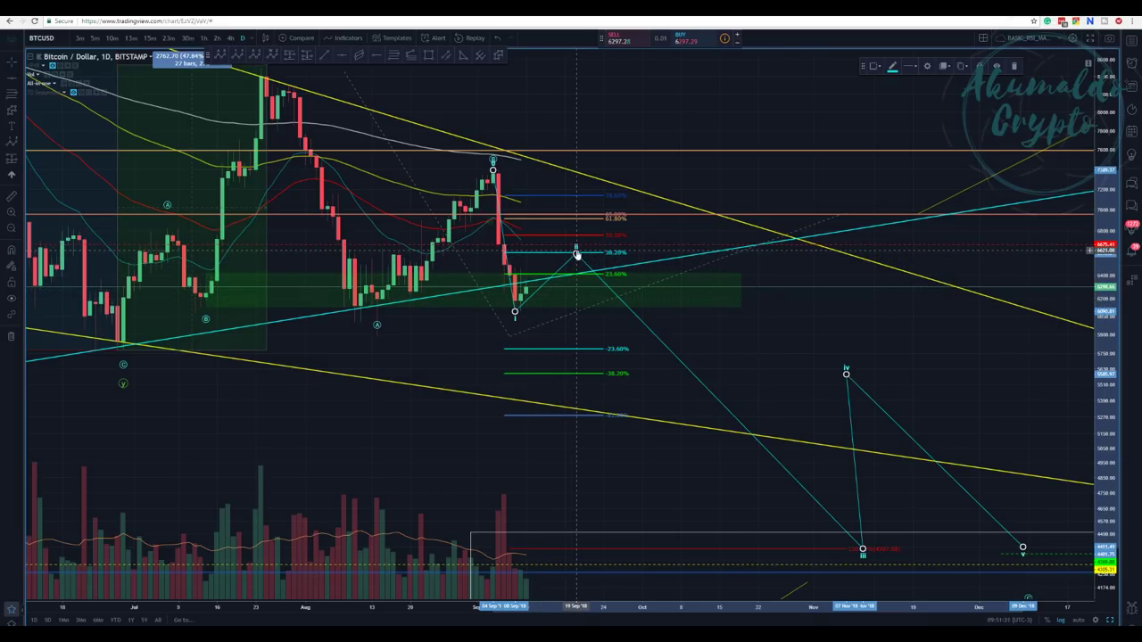
{"action": "left_click", "coordinate": [576, 255]}
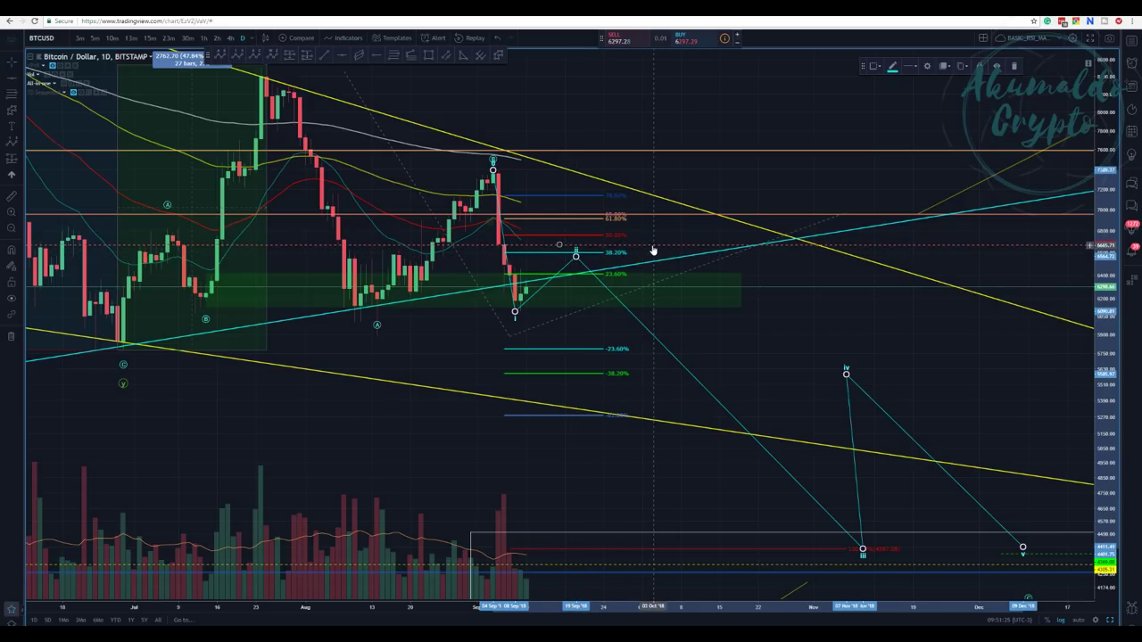
{"action": "left_click", "coordinate": [651, 247]}
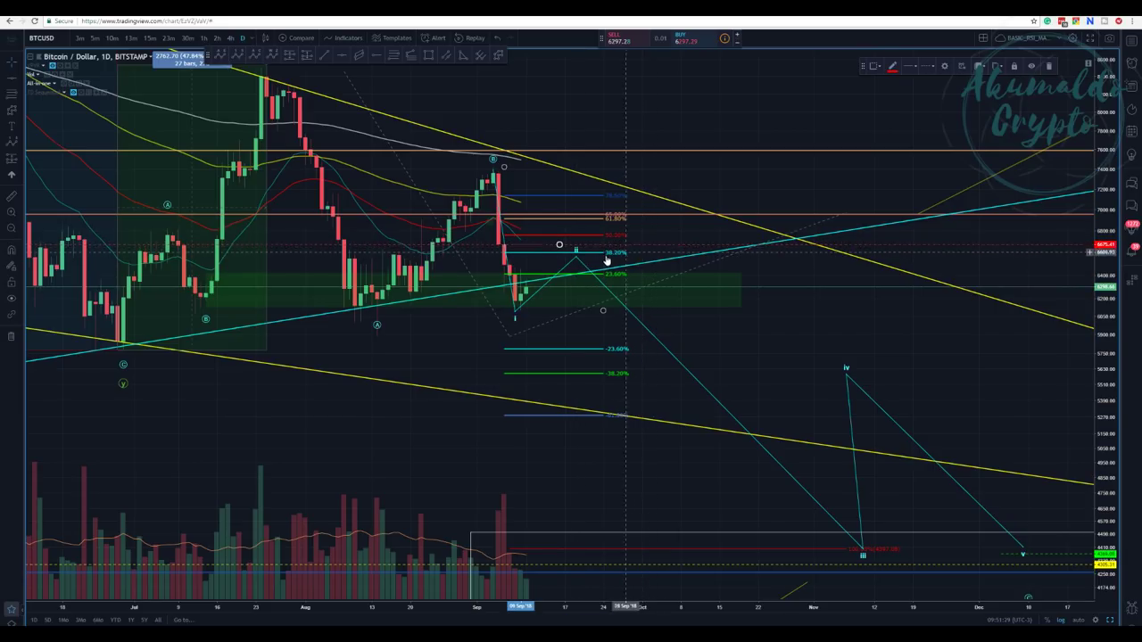
{"action": "left_click", "coordinate": [575, 254]}
{"action": "mouse_move", "coordinate": [575, 253]}
{"action": "left_mouse_down"}
{"action": "mouse_move", "coordinate": [580, 274]}
{"action": "mouse_move", "coordinate": [585, 258]}
{"action": "mouse_move", "coordinate": [571, 264]}
{"action": "mouse_move", "coordinate": [586, 255]}
{"action": "mouse_move", "coordinate": [576, 256]}
{"action": "left_mouse_up"}
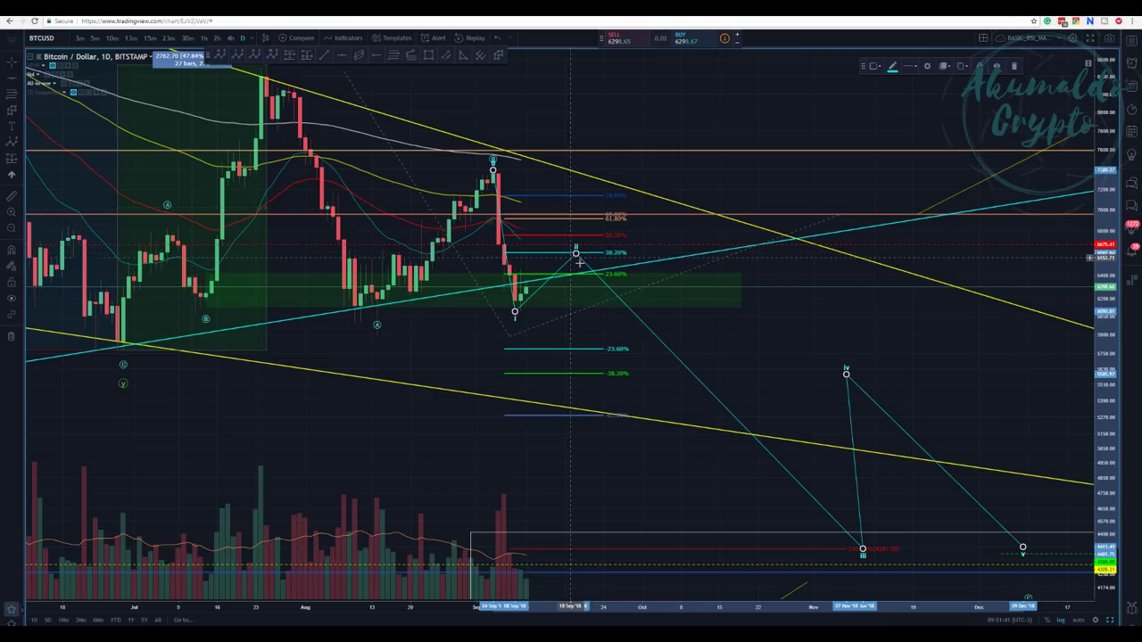
Switch to the hourly Bitcoin chart and lower the wave (ii) point to about 6753 on 11 Sep
{"action": "left_click", "coordinate": [400, 11]}
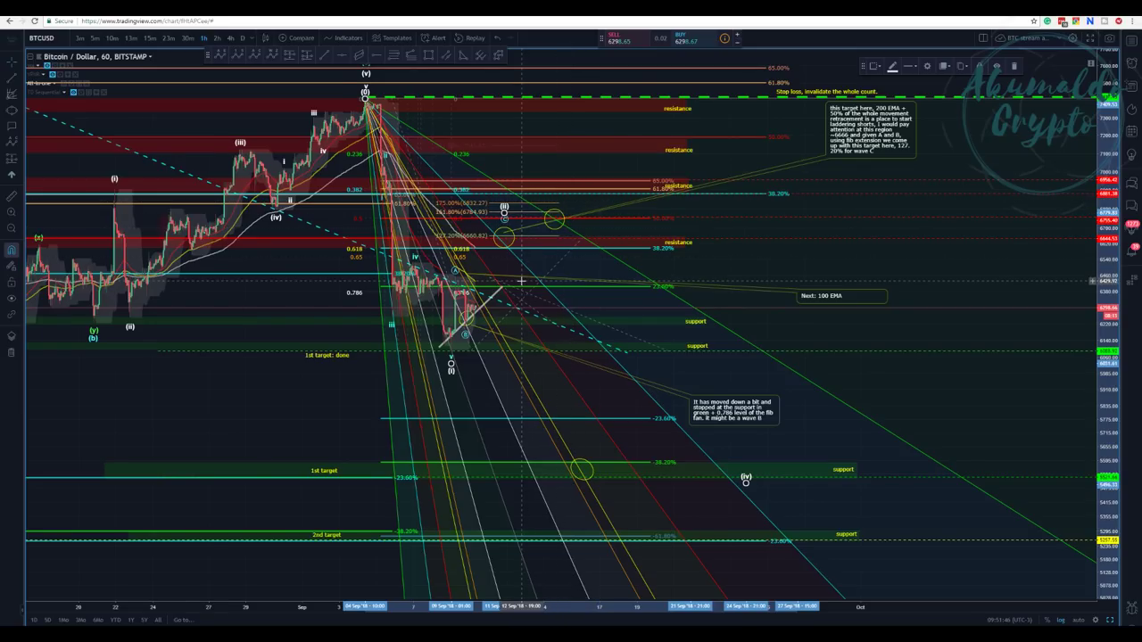
{"action": "scroll", "coordinate": [504, 278], "scroll_direction": "up", "scroll_amount": 2}
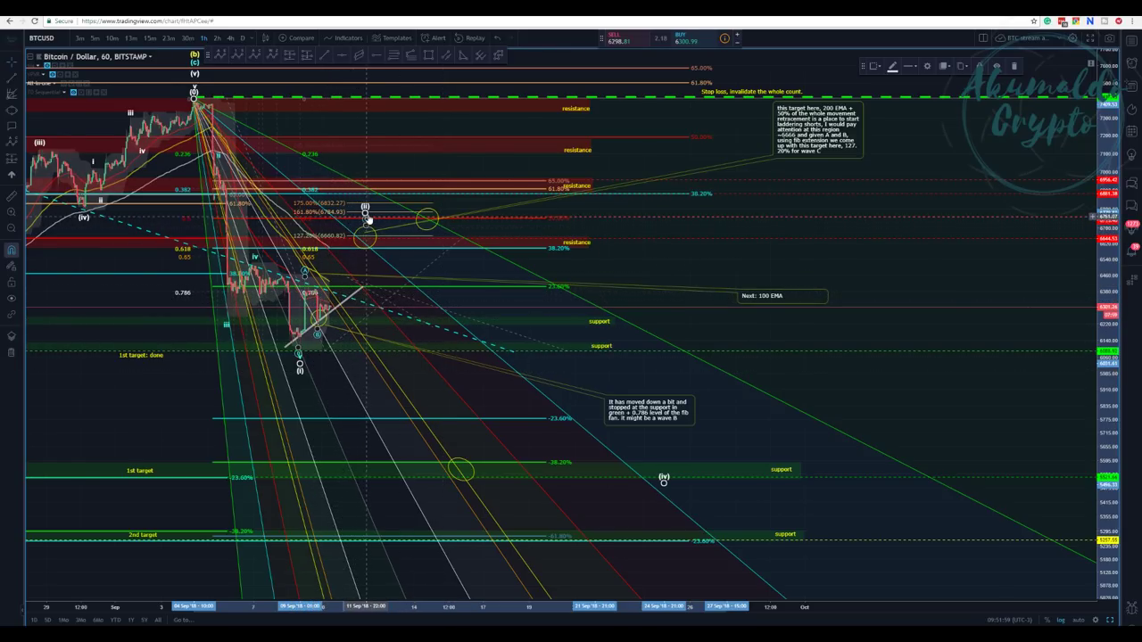
{"action": "mouse_move", "coordinate": [365, 212]}
{"action": "left_mouse_down"}
{"action": "mouse_move", "coordinate": [340, 291]}
{"action": "mouse_move", "coordinate": [363, 216]}
{"action": "left_mouse_up"}
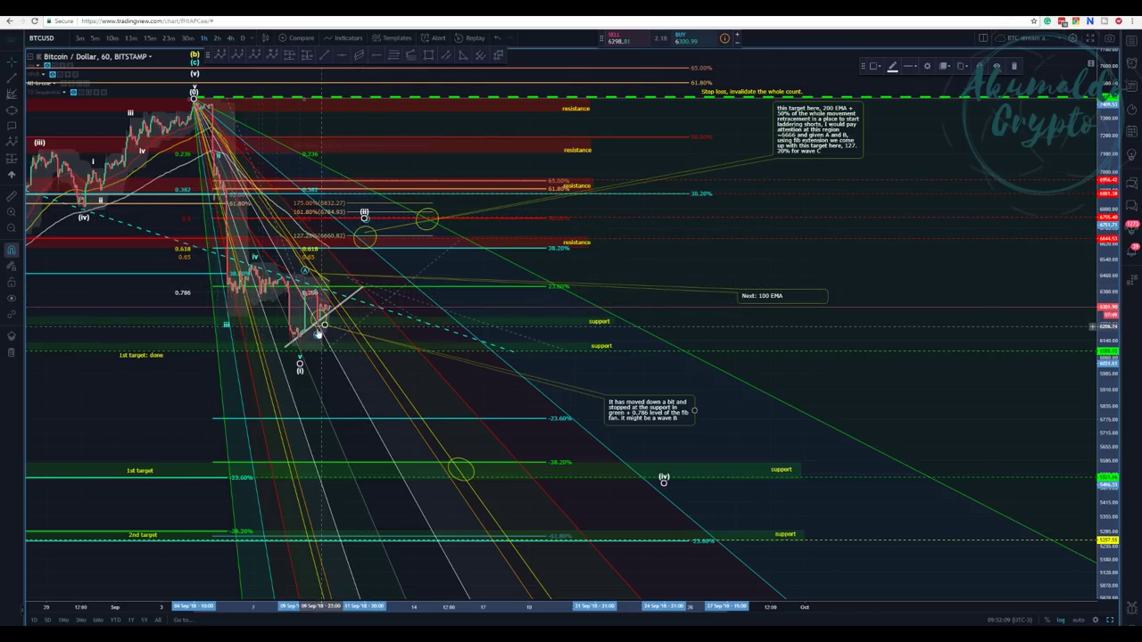
Place a Short Position beside the latest candles, with its stop near the current price and its target at the -38.20% level
{"action": "left_click", "coordinate": [286, 348]}
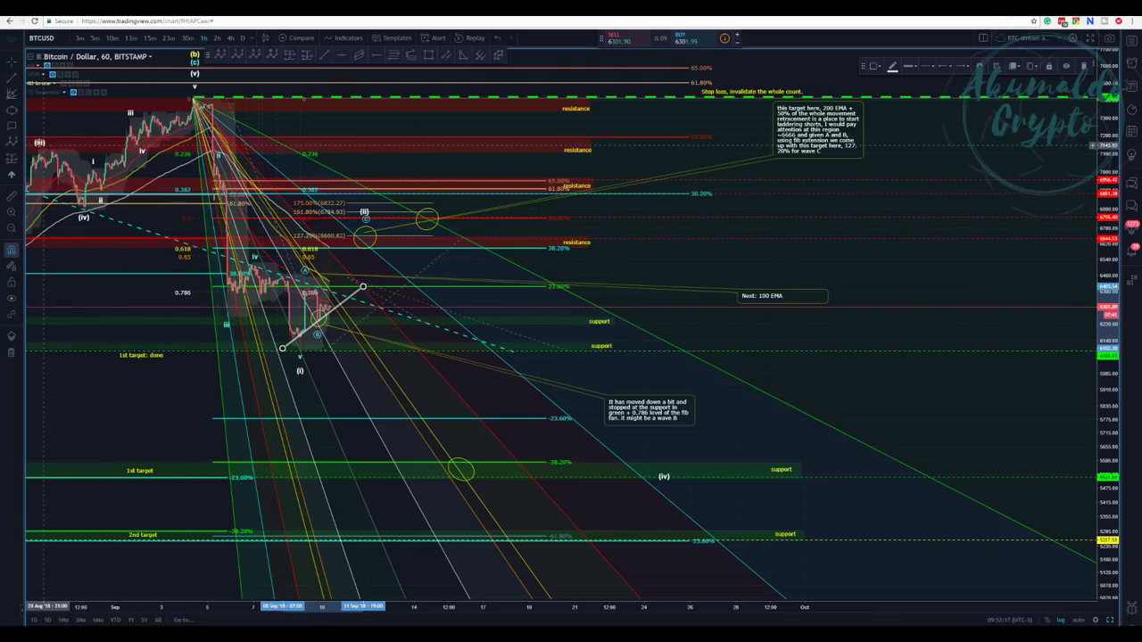
{"action": "left_click", "coordinate": [16, 162]}
{"action": "left_click", "coordinate": [16, 161]}
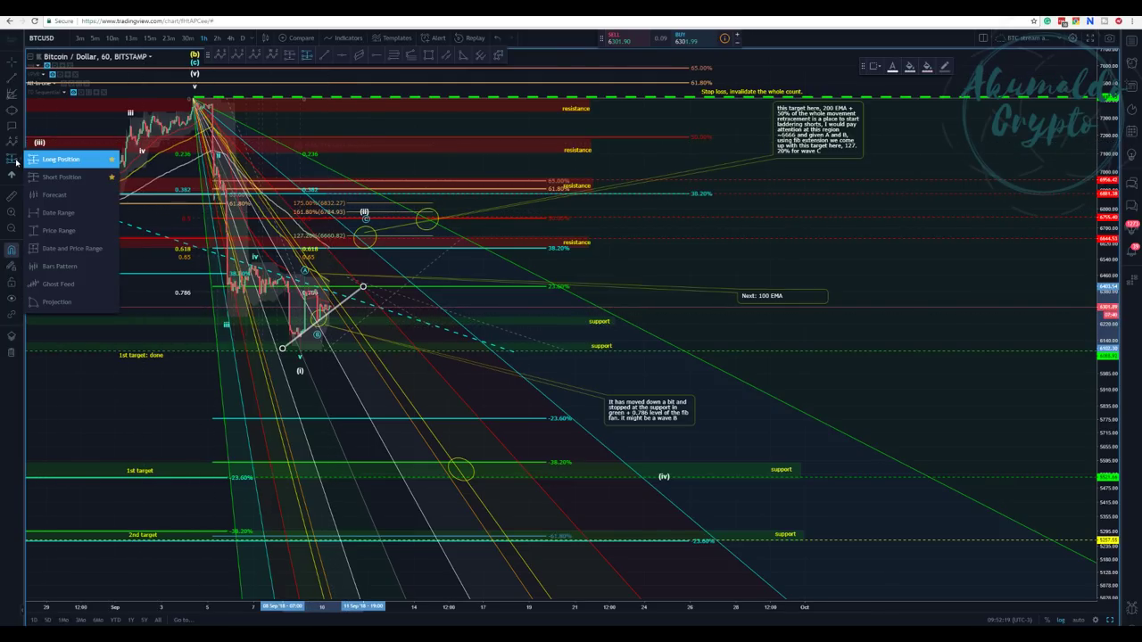
{"action": "left_click", "coordinate": [63, 160]}
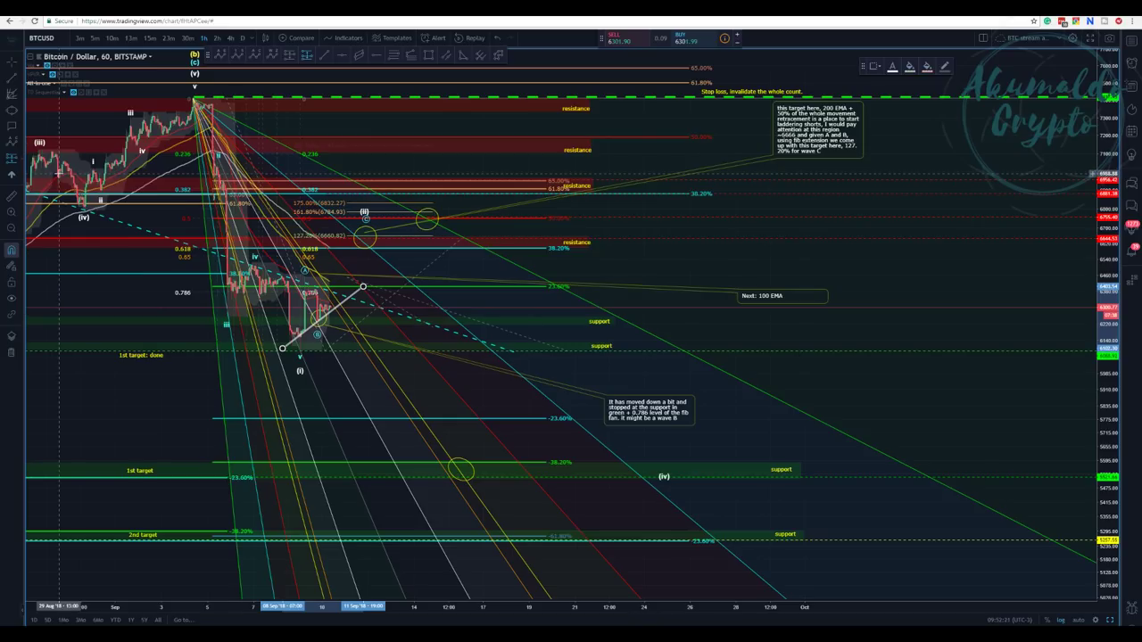
{"action": "left_click", "coordinate": [339, 314]}
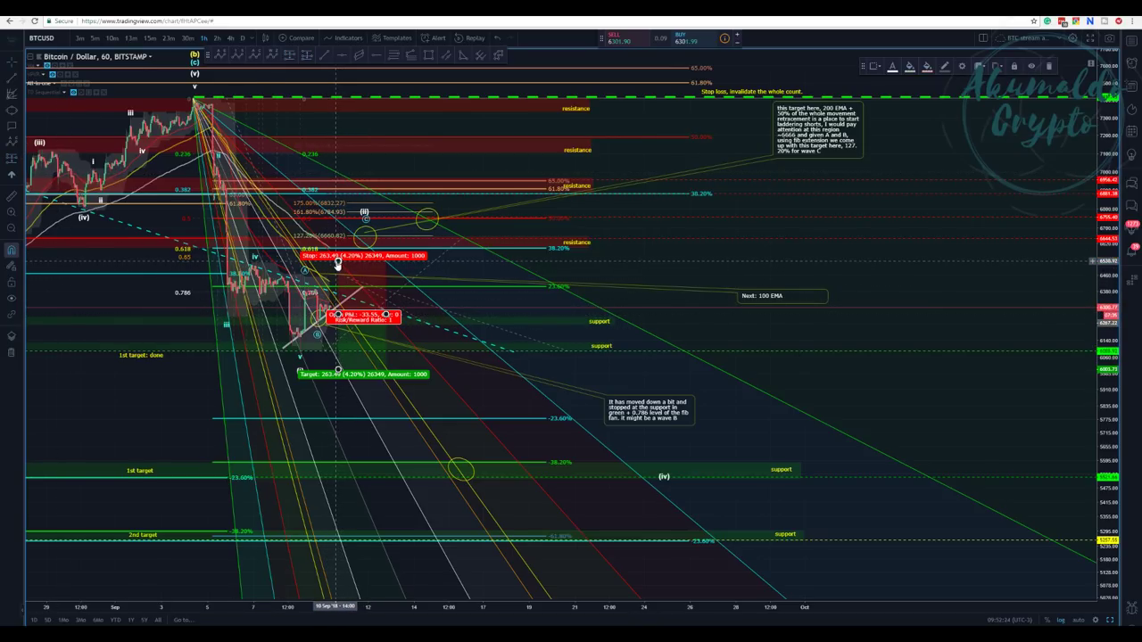
{"action": "mouse_move", "coordinate": [336, 301]}
{"action": "left_mouse_down"}
{"action": "mouse_move", "coordinate": [340, 324]}
{"action": "mouse_move", "coordinate": [340, 307]}
{"action": "left_mouse_up"}
{"action": "left_click_drag", "start_coordinate": [340, 381], "coordinate": [340, 463]}
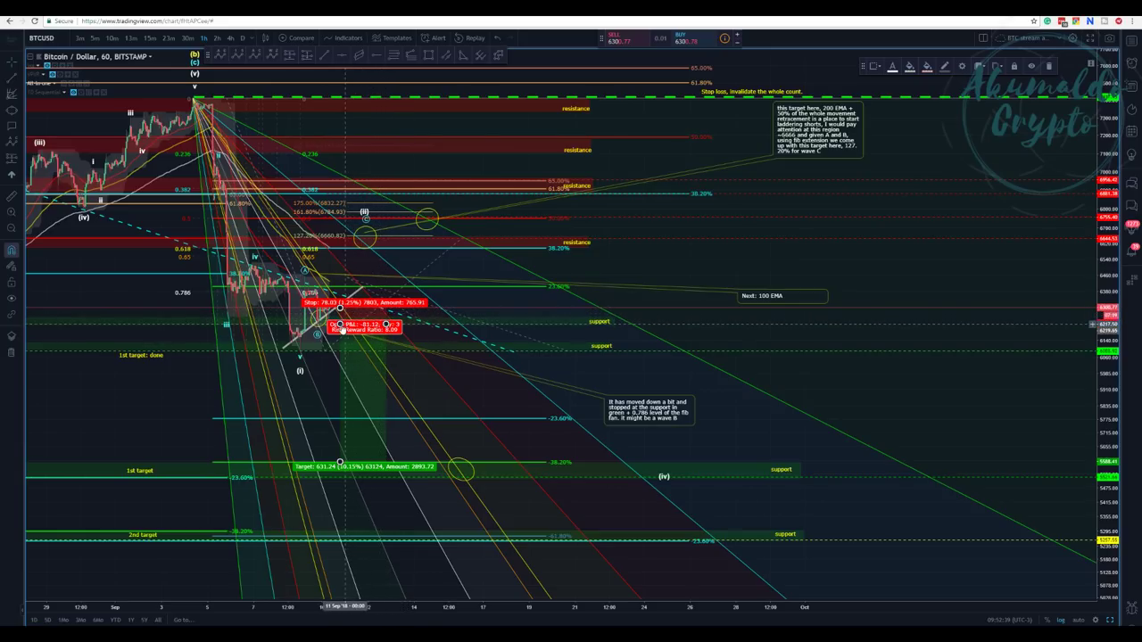
Lower the short position's entry to 6178.86, below the white trendline, and shift its box to span 22 Sep to about 29 Sep
{"action": "left_click_drag", "start_coordinate": [340, 324], "coordinate": [337, 308]}
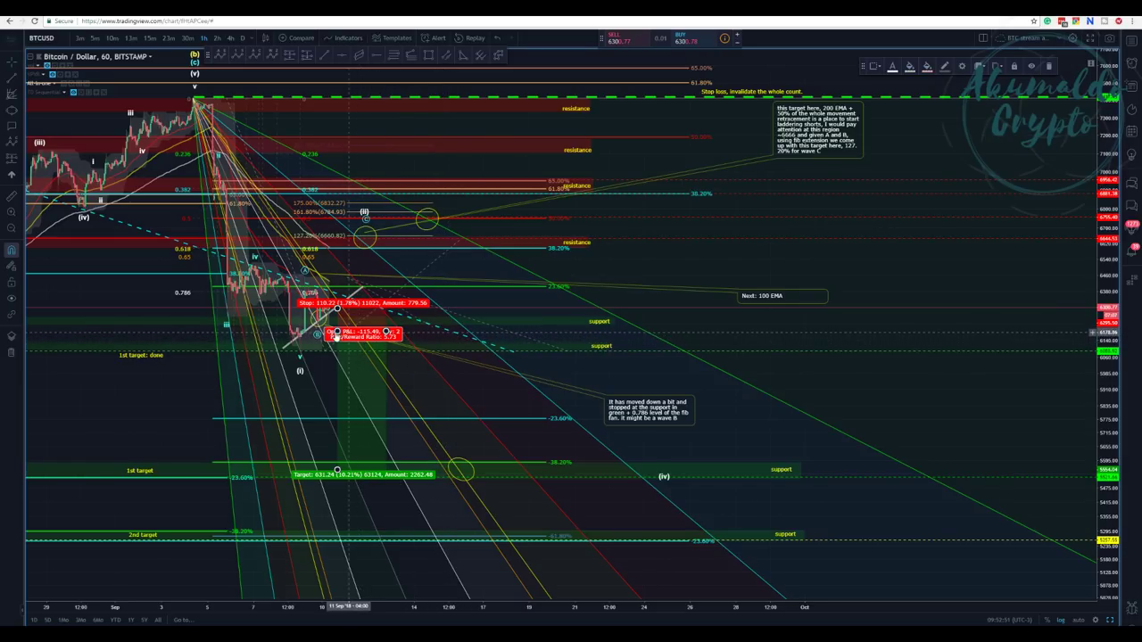
{"action": "left_click_drag", "start_coordinate": [338, 333], "coordinate": [335, 331]}
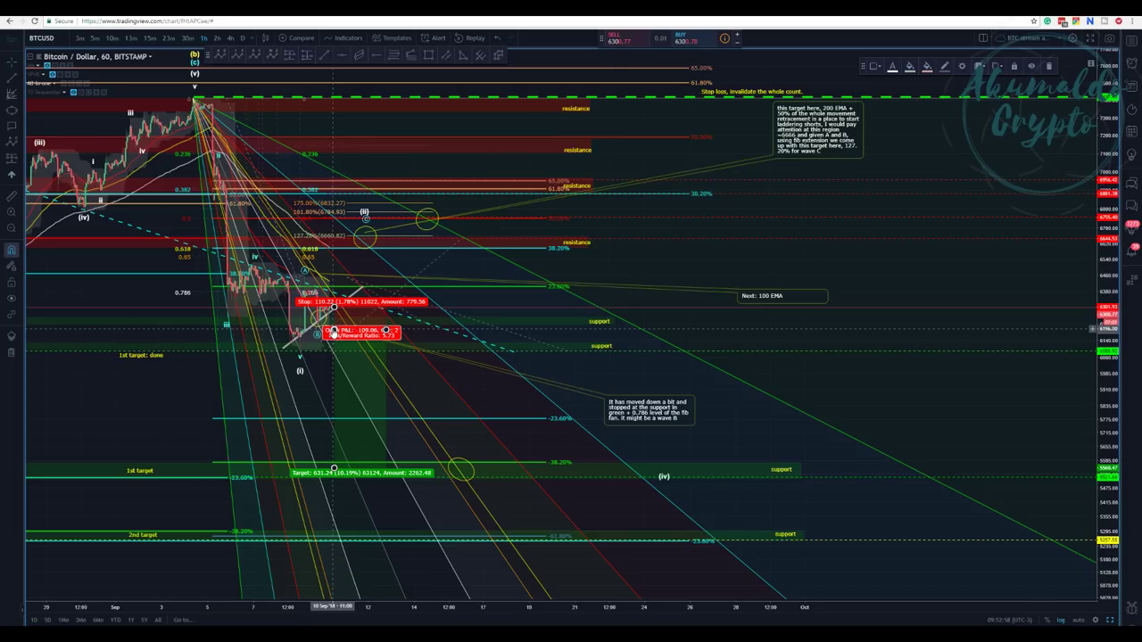
{"action": "left_click_drag", "start_coordinate": [334, 331], "coordinate": [764, 332]}
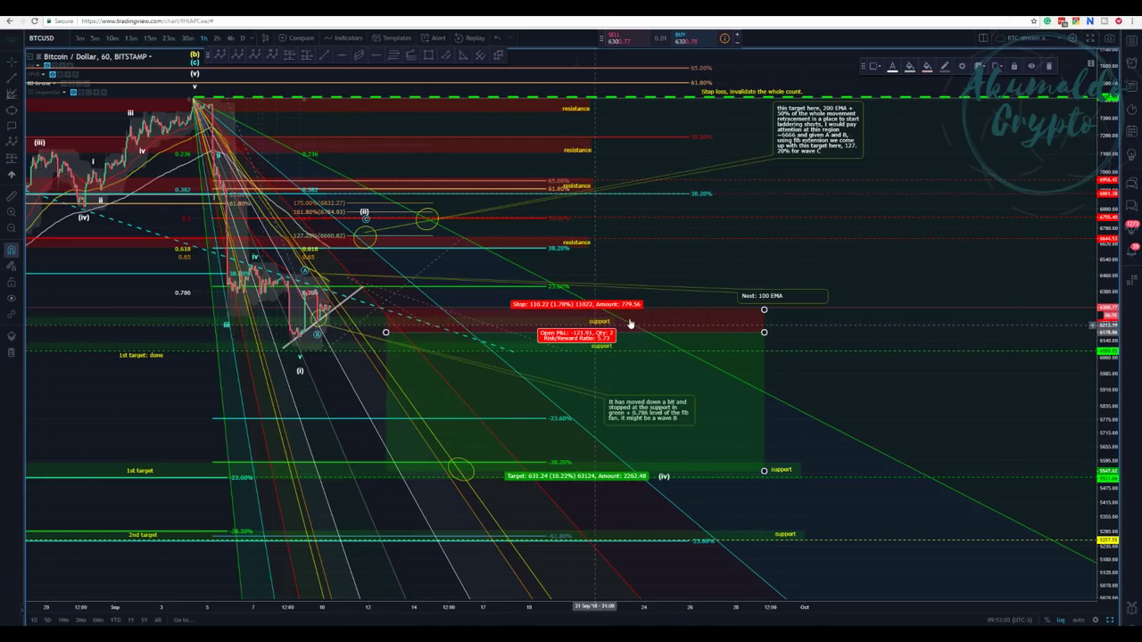
{"action": "left_click_drag", "start_coordinate": [386, 332], "coordinate": [616, 330]}
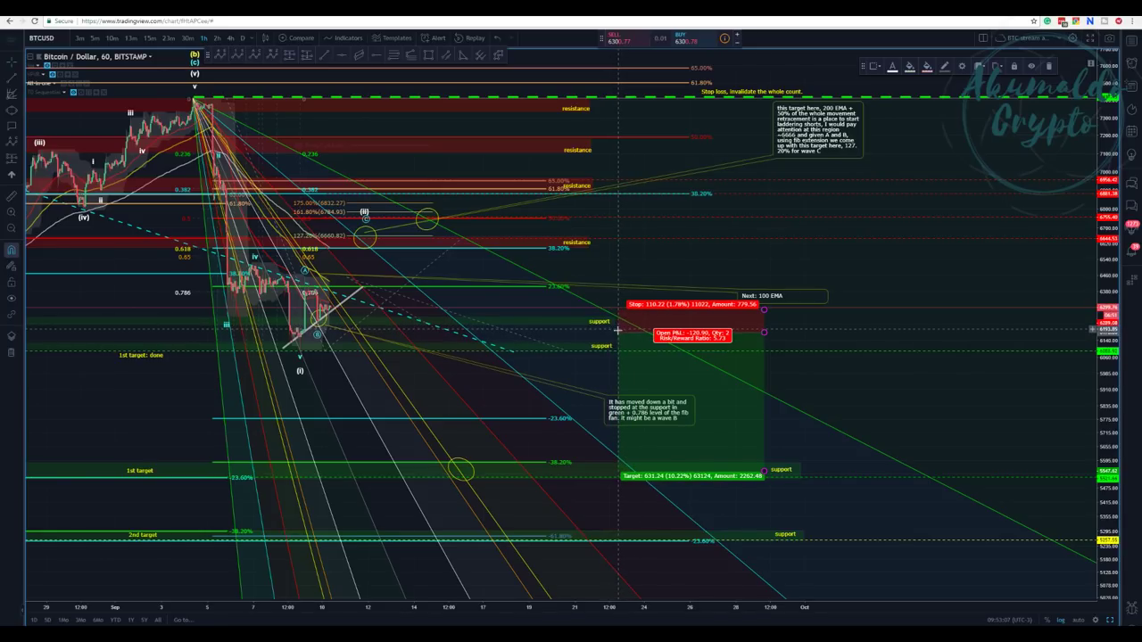
Raise the wave (ii) point slightly on 11 Sep, and copy the red dashed line at 6644.53 down to 6178.40
{"action": "left_click", "coordinate": [547, 323]}
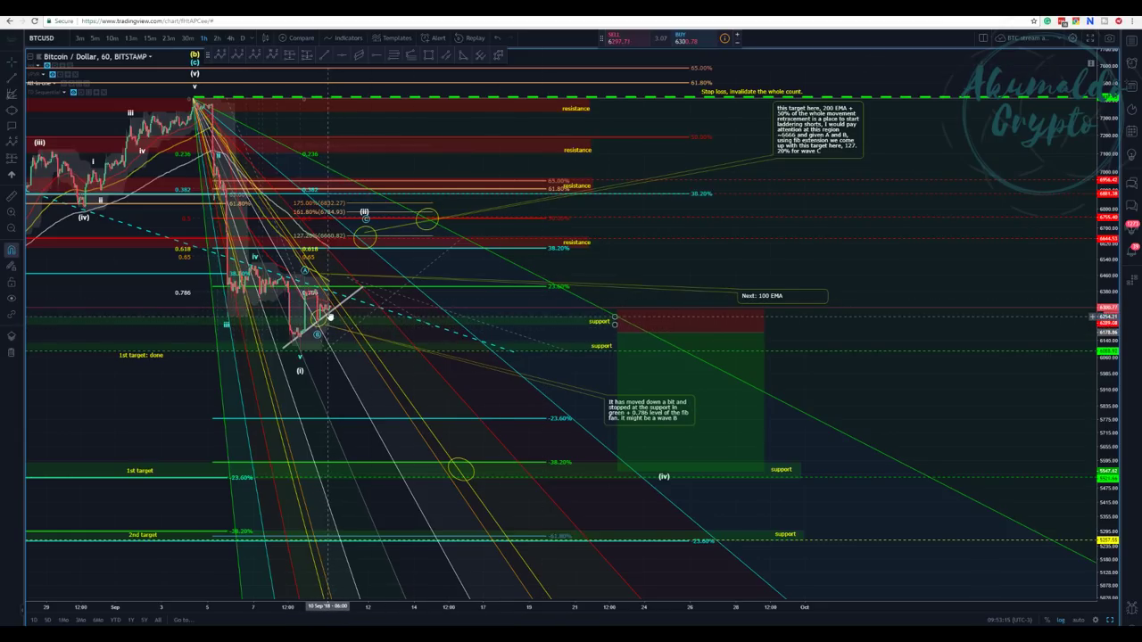
{"action": "left_click", "coordinate": [364, 216]}
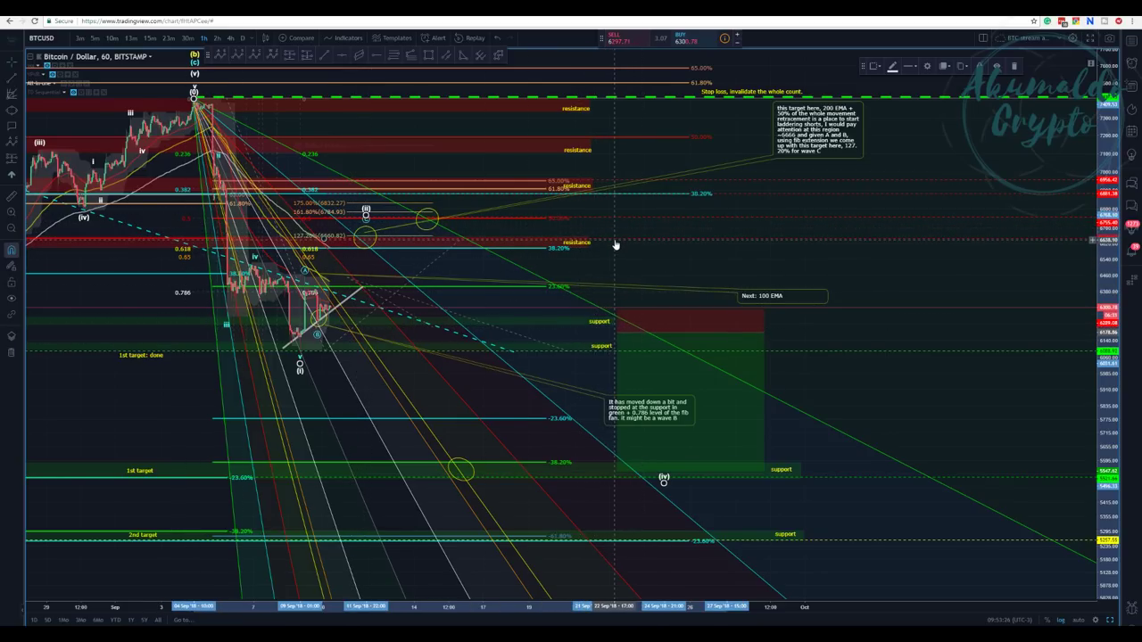
{"action": "left_click_drag", "start_coordinate": [614, 243], "coordinate": [589, 332]}
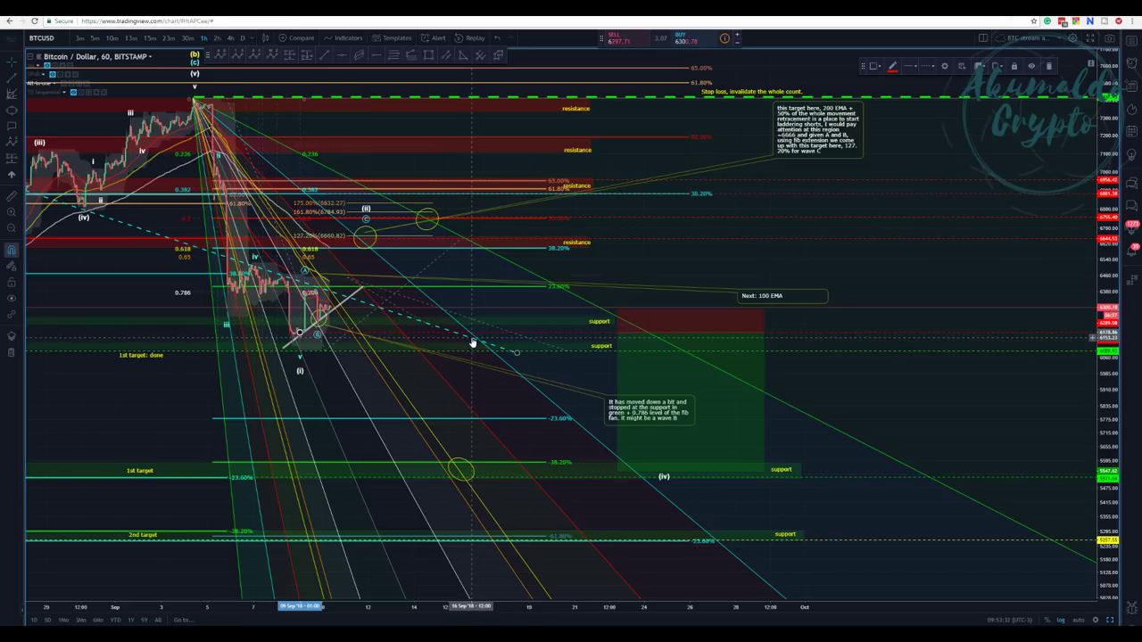
Raise the short position's target to 5586.48, at the -38.20% level
{"action": "left_click", "coordinate": [622, 314]}
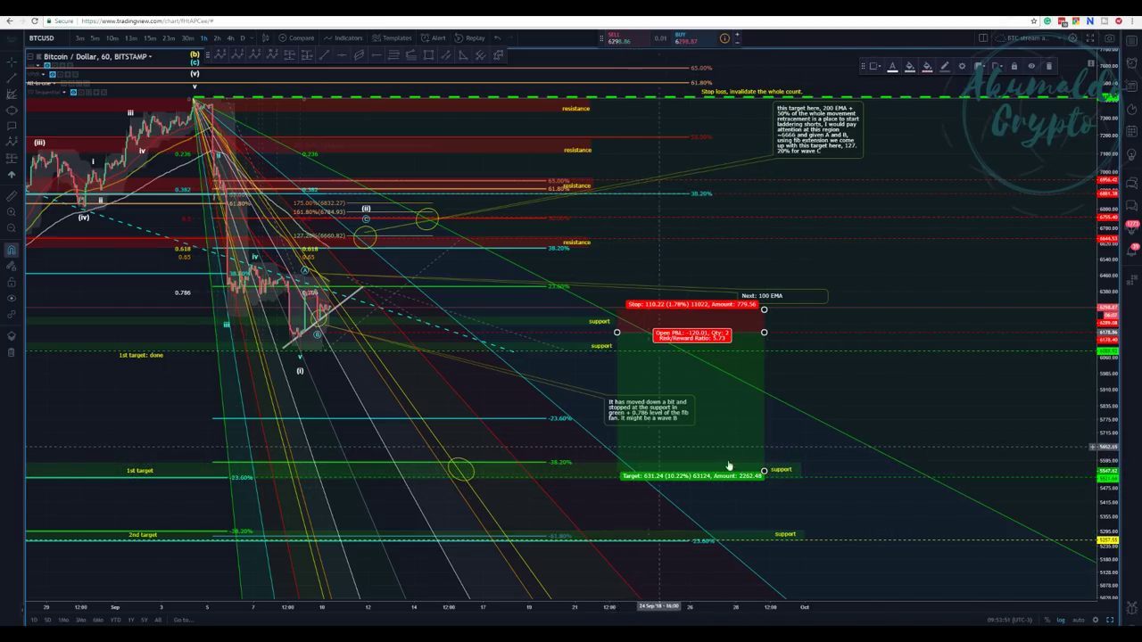
{"action": "mouse_move", "coordinate": [766, 473]}
{"action": "left_mouse_down"}
{"action": "mouse_move", "coordinate": [763, 418]}
{"action": "mouse_move", "coordinate": [756, 470]}
{"action": "left_mouse_up"}
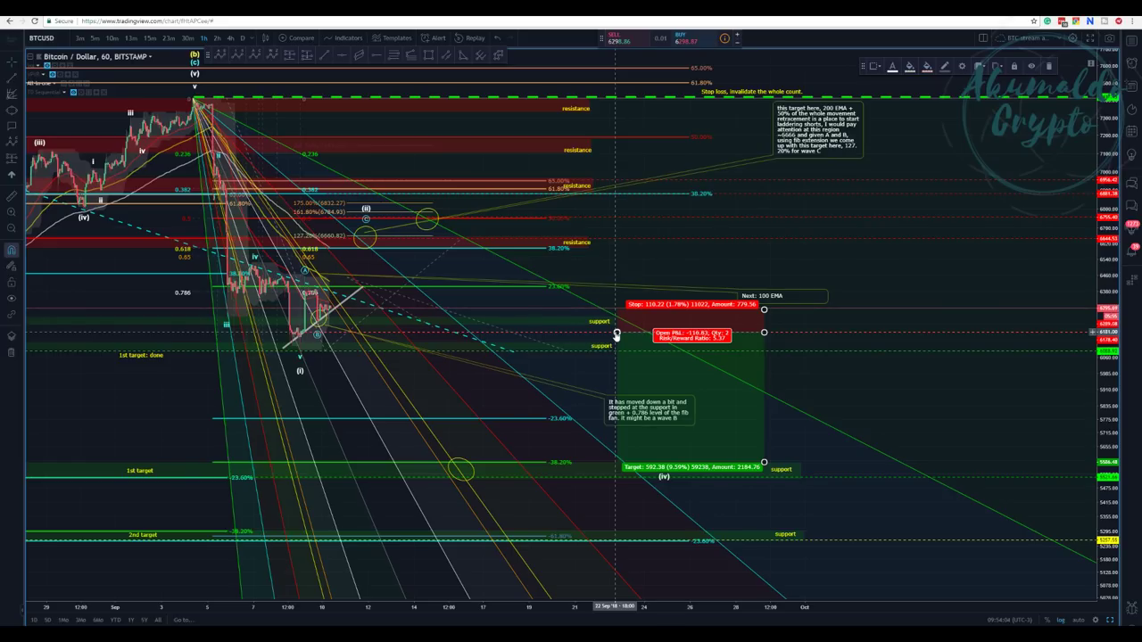
Examine the short position's entry, stop and risk/reward ratio against the white trendline, the Fib levels and the red dashed line
{"action": "left_click", "coordinate": [546, 351]}
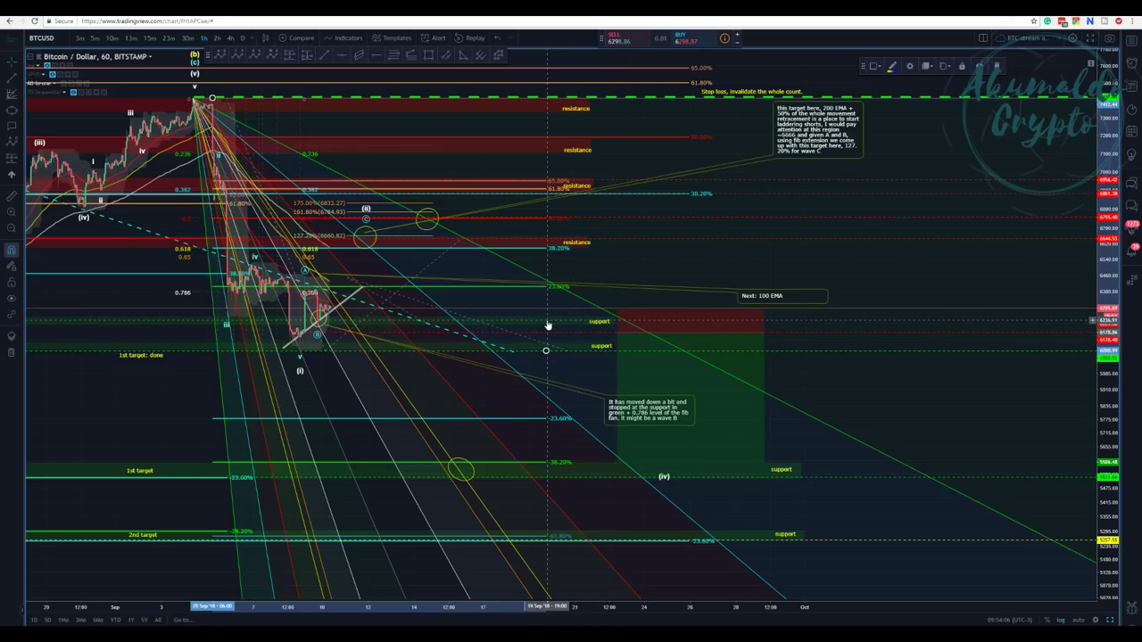
{"action": "left_click", "coordinate": [618, 335]}
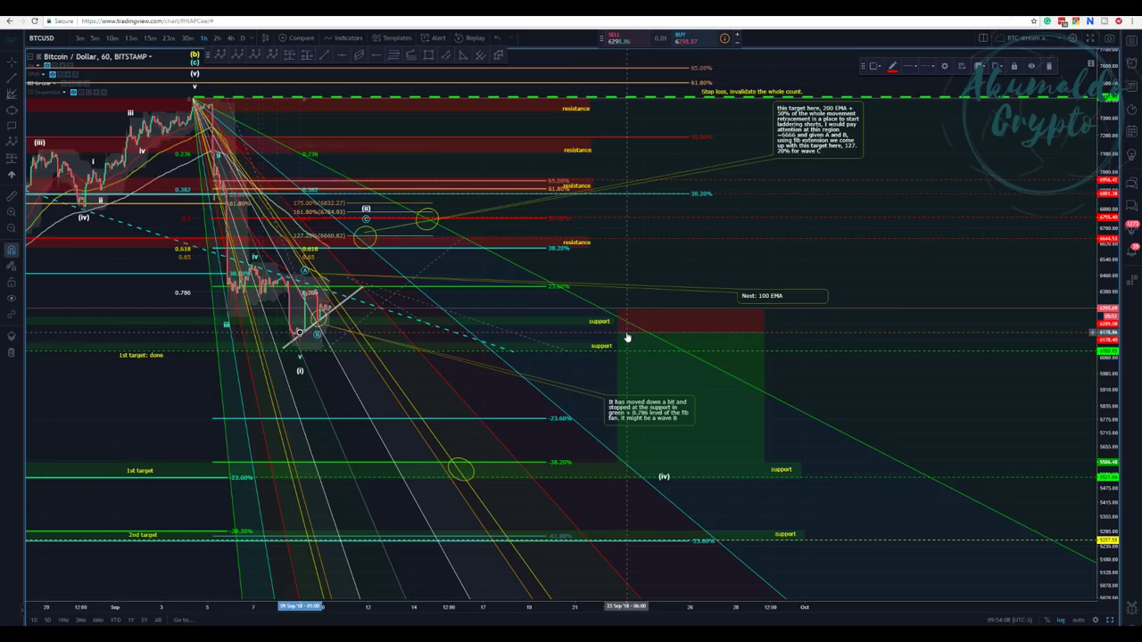
{"action": "left_click", "coordinate": [901, 341]}
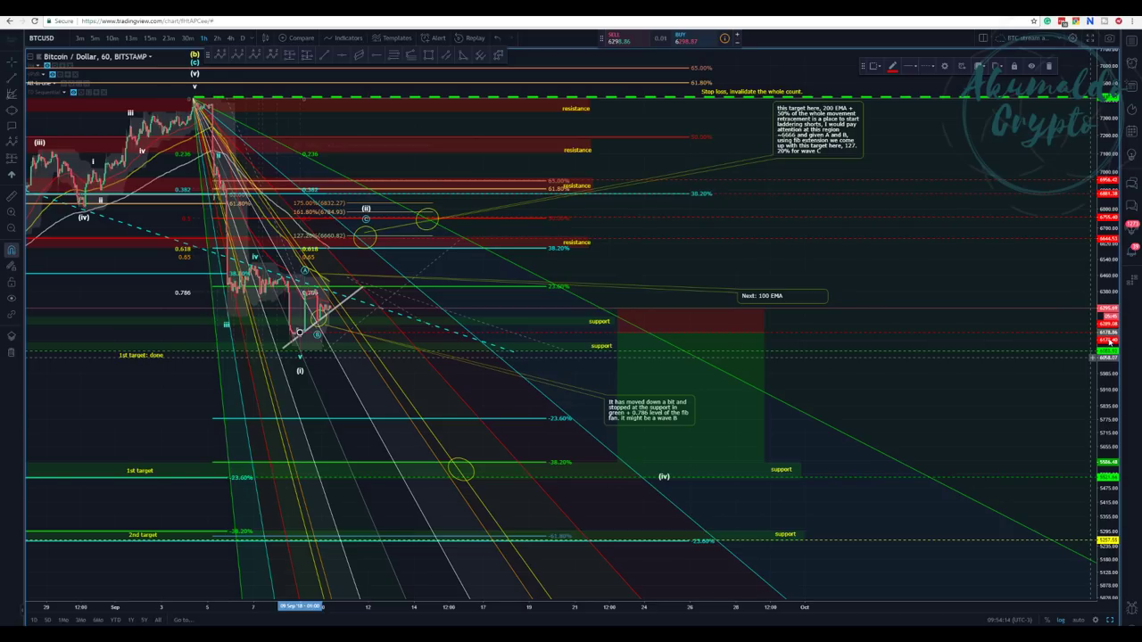
{"action": "left_click", "coordinate": [660, 320]}
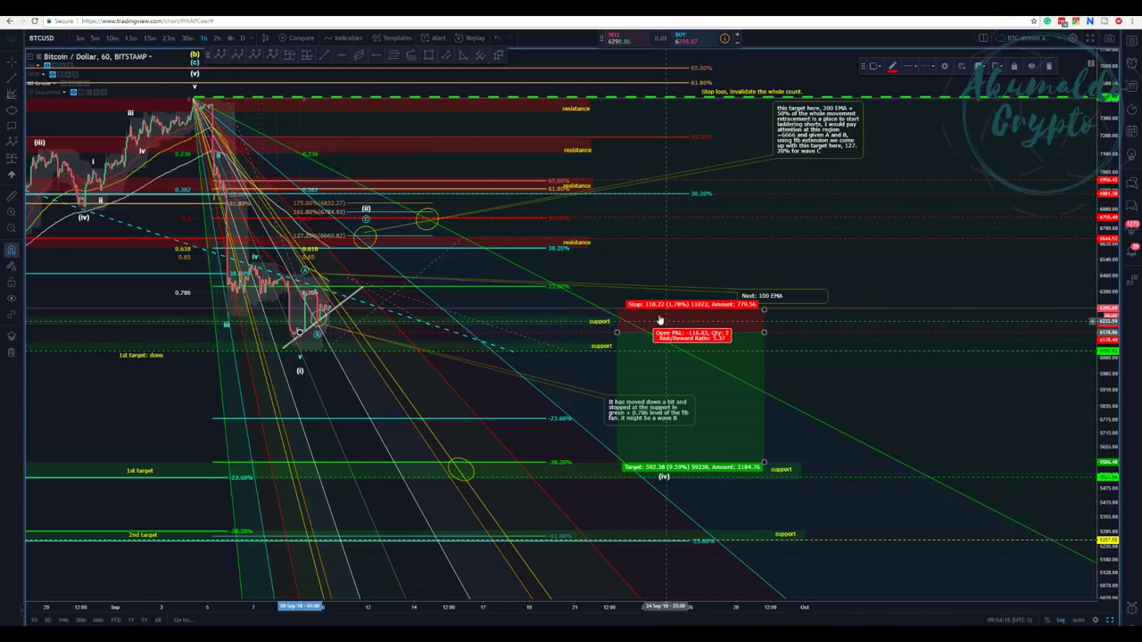
{"action": "left_click", "coordinate": [624, 315]}
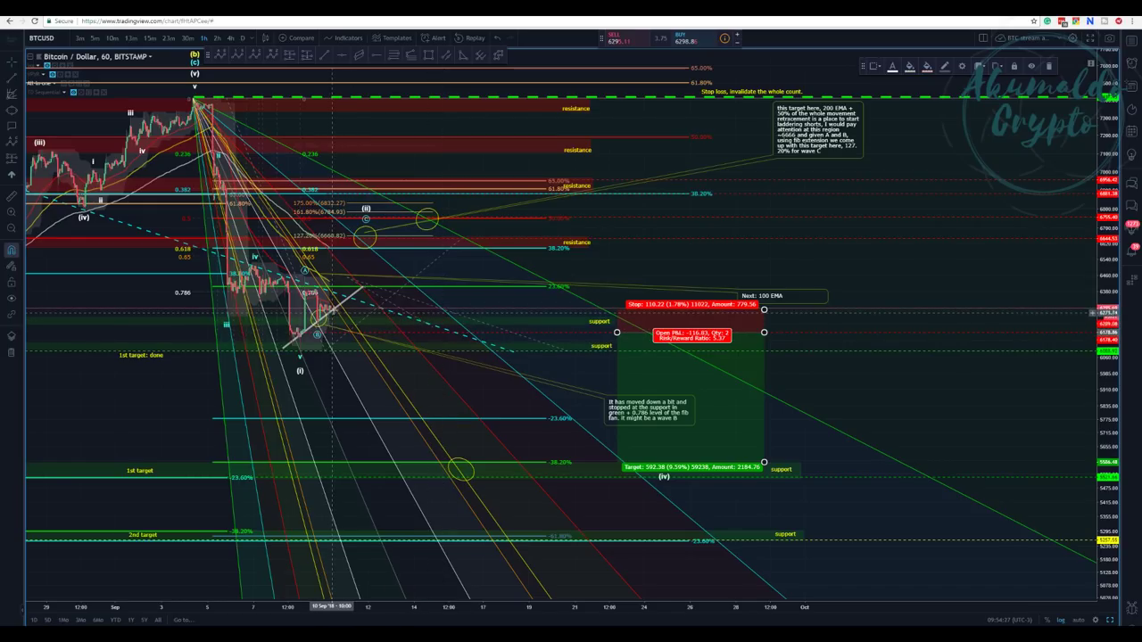
{"action": "left_click", "coordinate": [352, 301]}
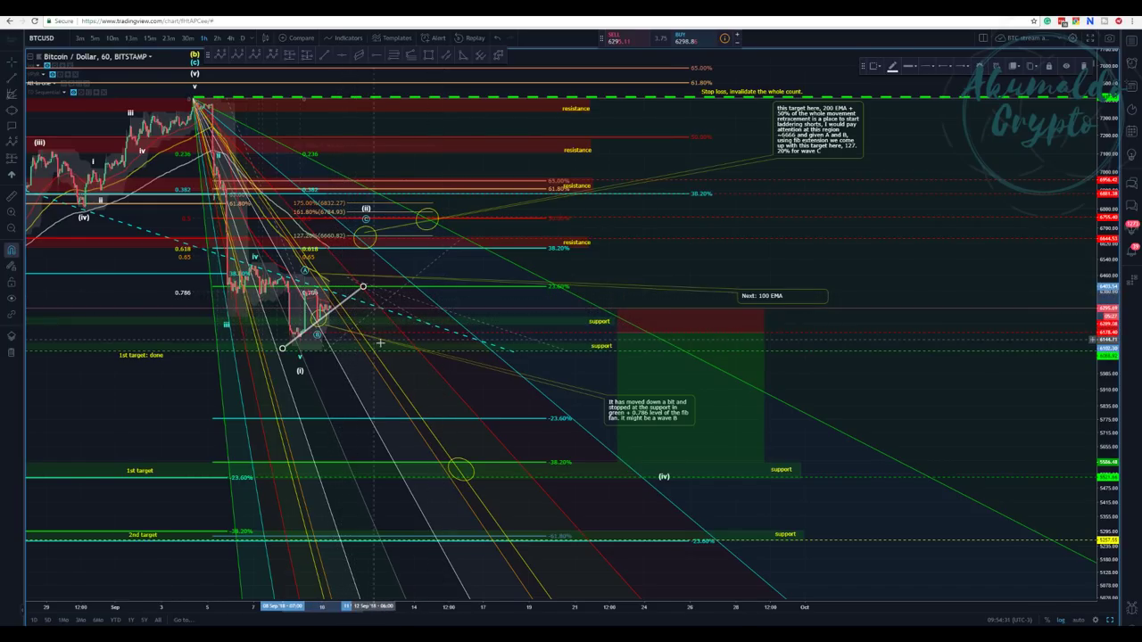
{"action": "left_click", "coordinate": [665, 360]}
{"action": "left_click", "coordinate": [665, 319]}
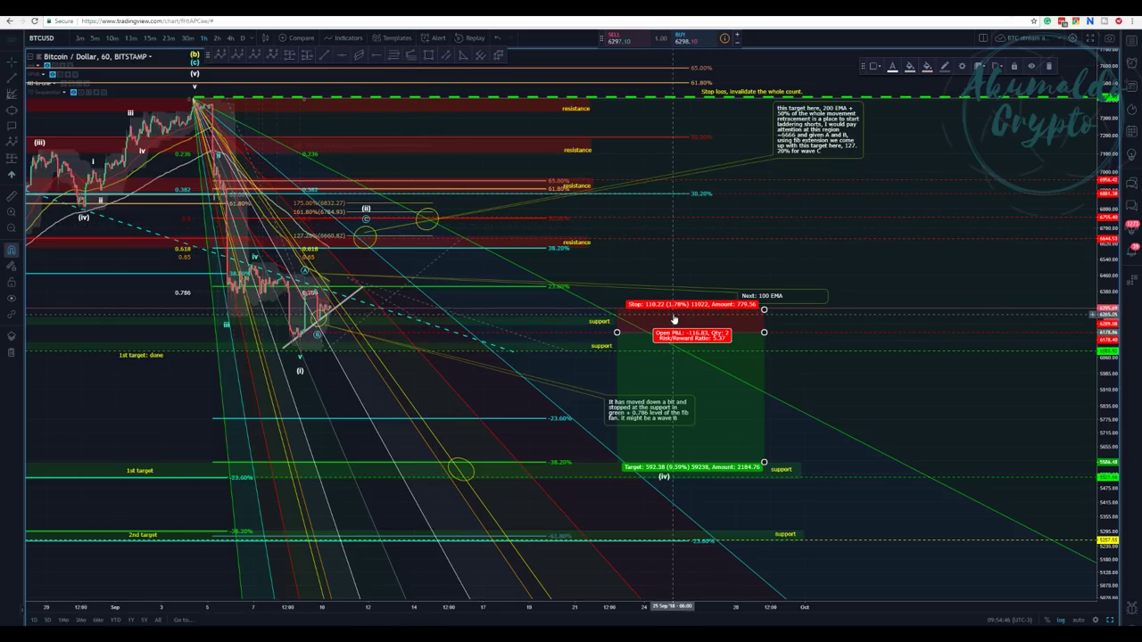
Delete the short position from the hourly chart and bring up the weekly Bitcoin chart
{"action": "key", "text": "Delete"}
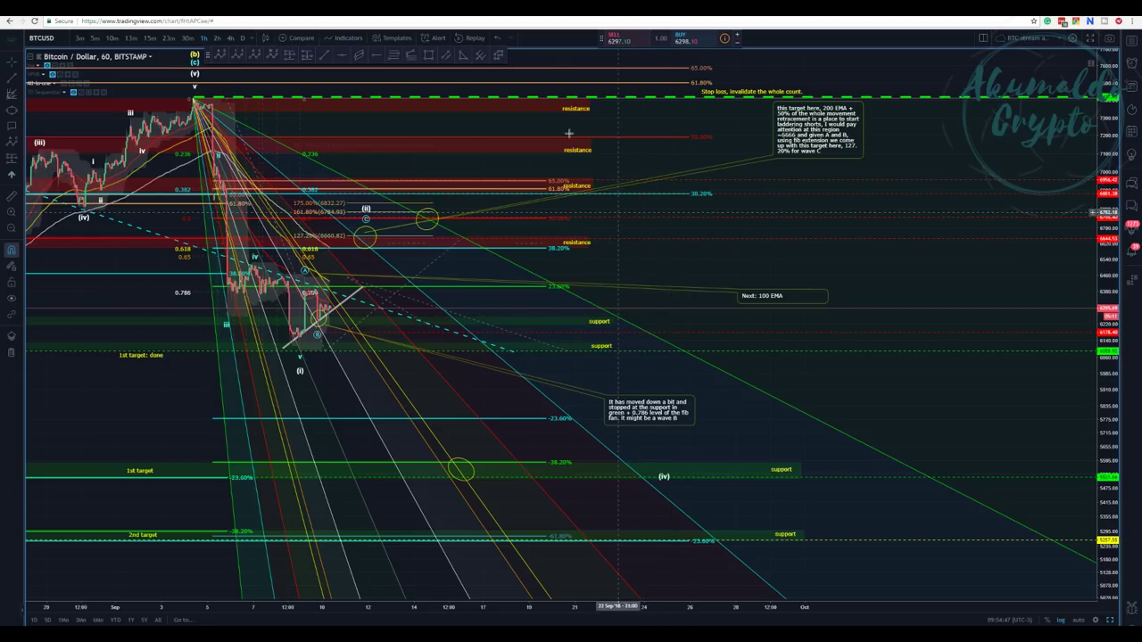
{"action": "key", "text": "ctrl+Tab"}
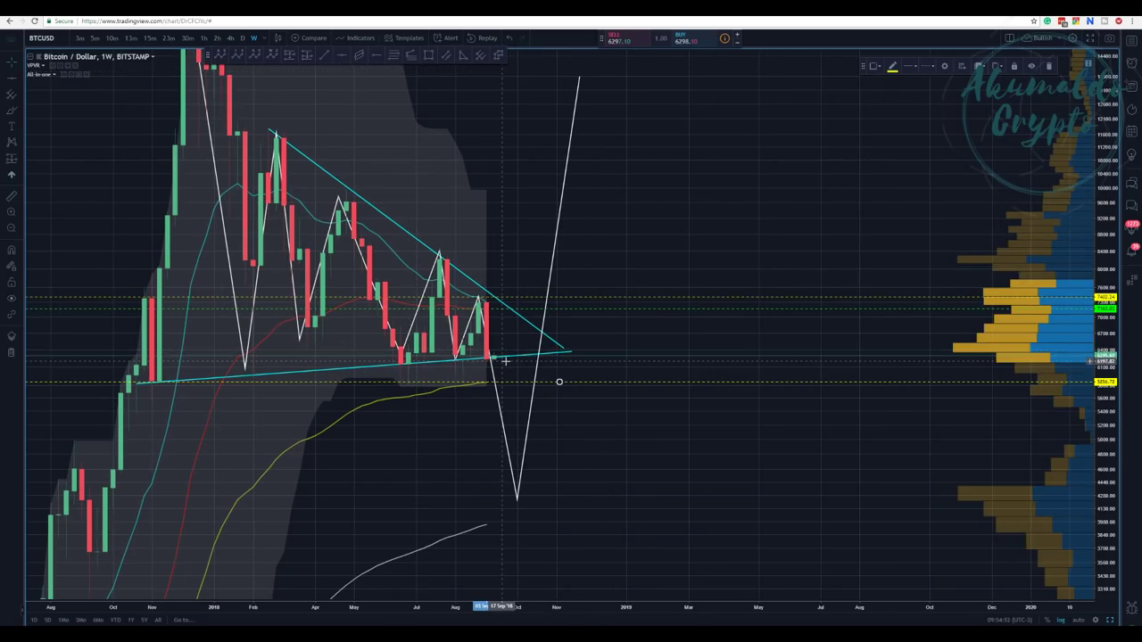
Examine the weekly triangle, checking the latest candles against its lower cyan trendline and the projected white price path
{"action": "scroll", "coordinate": [506, 362], "scroll_direction": "up", "scroll_amount": 2}
{"action": "scroll", "coordinate": [527, 364], "scroll_direction": "down", "scroll_amount": 1}
{"action": "scroll", "coordinate": [393, 361], "scroll_direction": "down", "scroll_amount": 1}
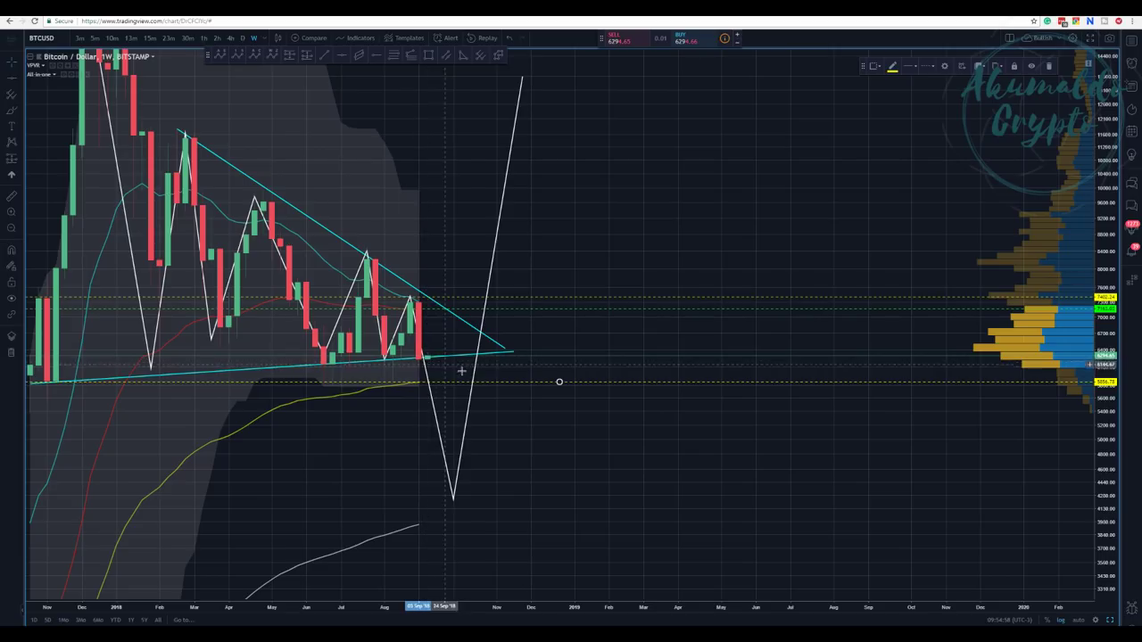
{"action": "scroll", "coordinate": [459, 372], "scroll_direction": "down", "scroll_amount": 1}
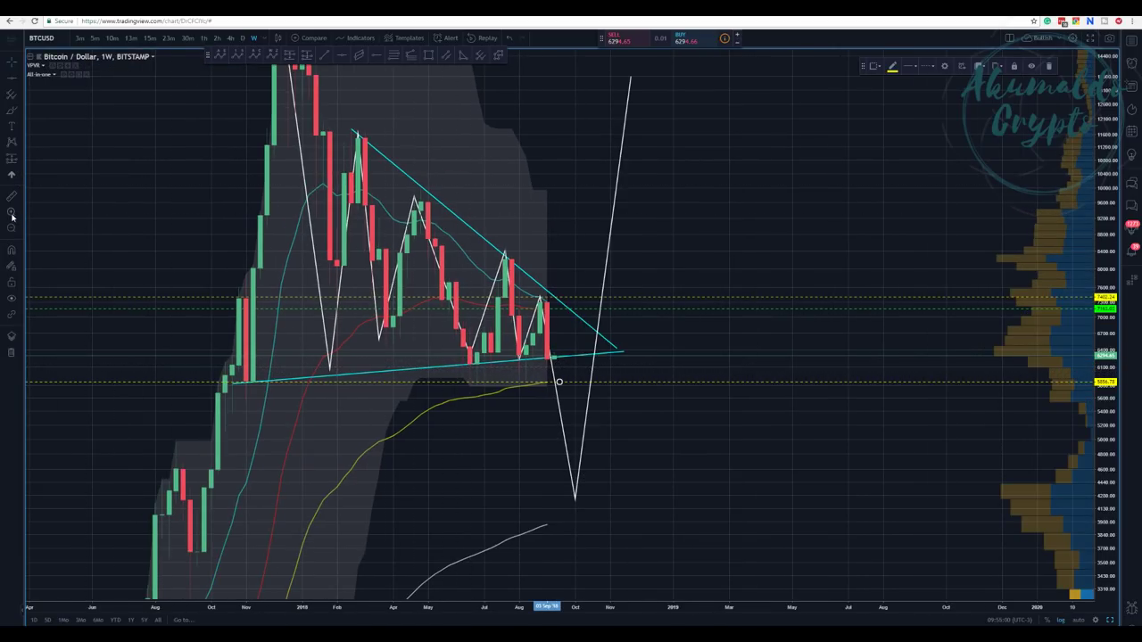
{"action": "left_click", "coordinate": [598, 377]}
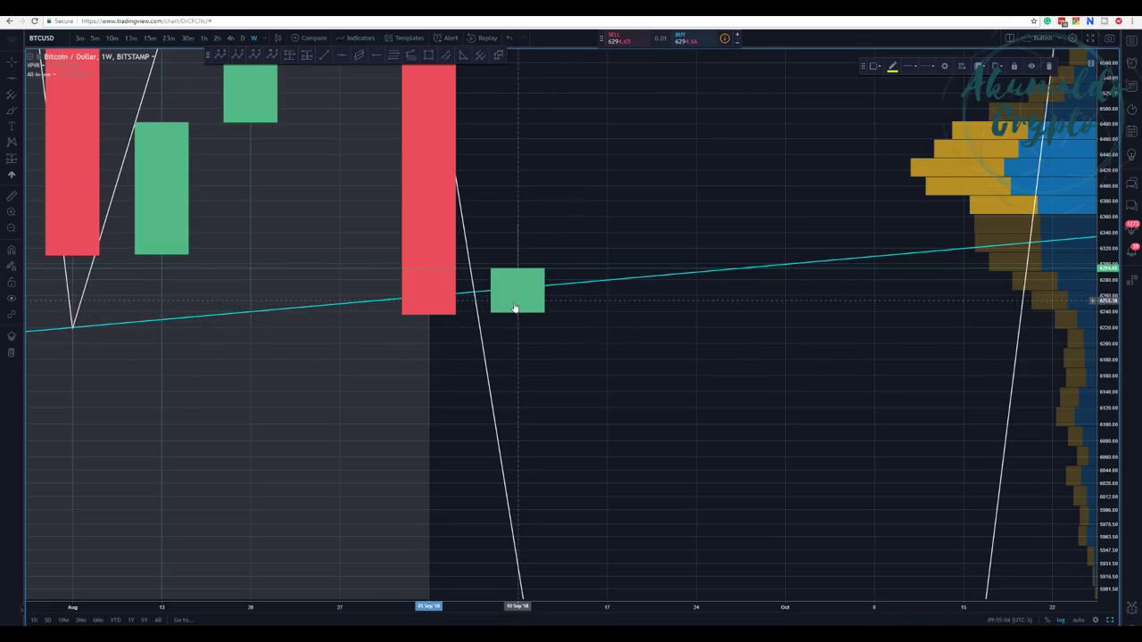
{"action": "scroll", "coordinate": [462, 290], "scroll_direction": "down", "scroll_amount": 5}
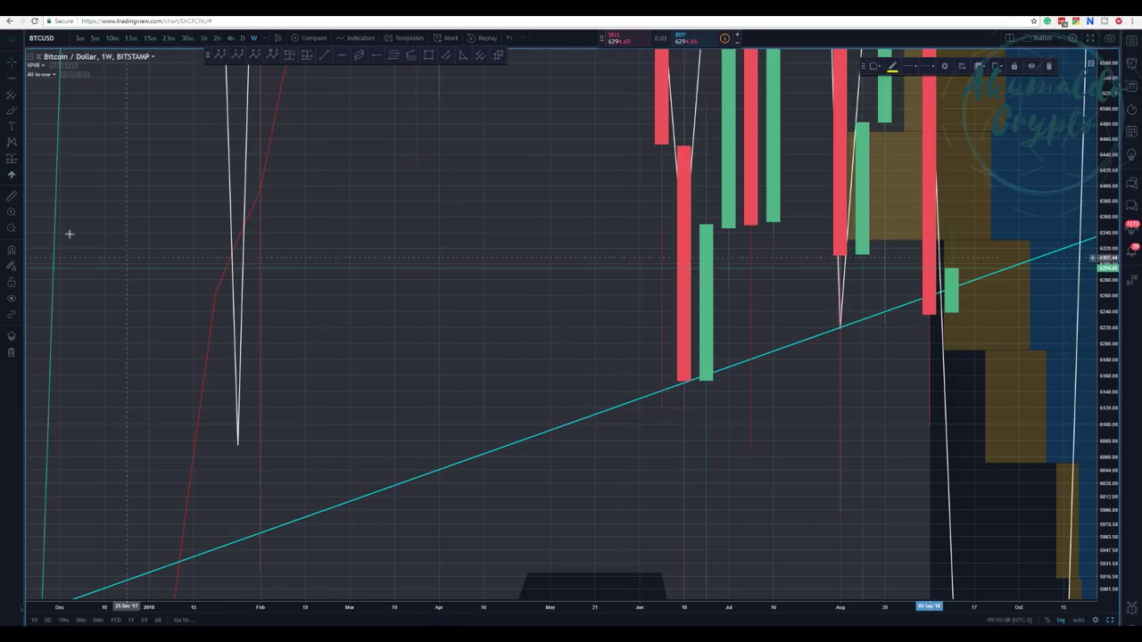
{"action": "left_click", "coordinate": [12, 230]}
{"action": "scroll", "coordinate": [558, 383], "scroll_direction": "up", "scroll_amount": 2}
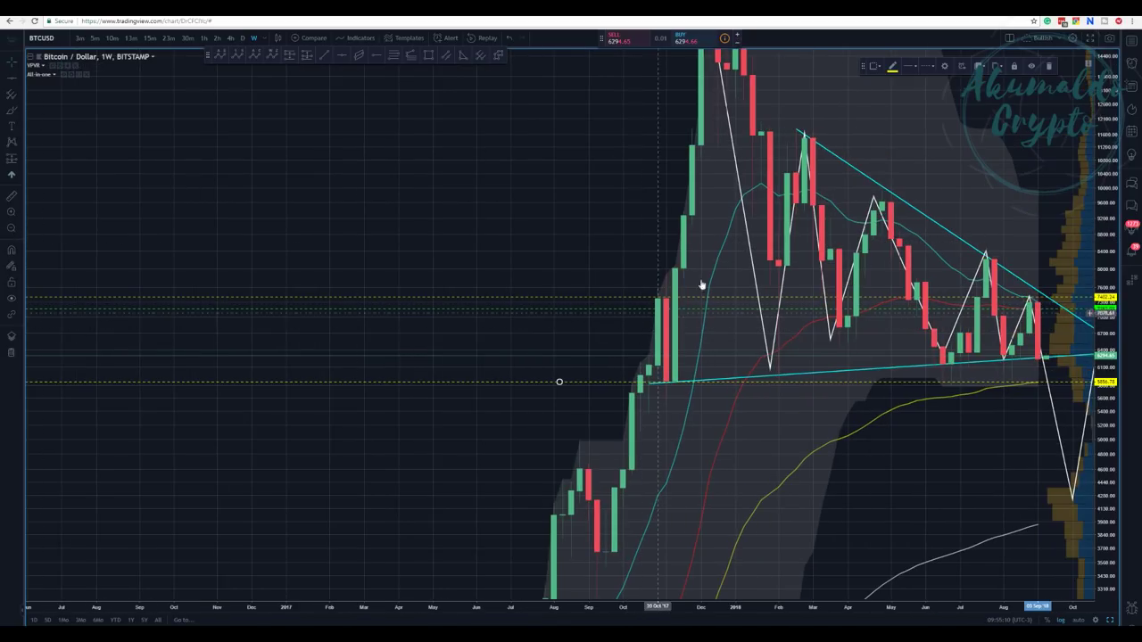
{"action": "left_click_drag", "start_coordinate": [934, 146], "coordinate": [543, 140]}
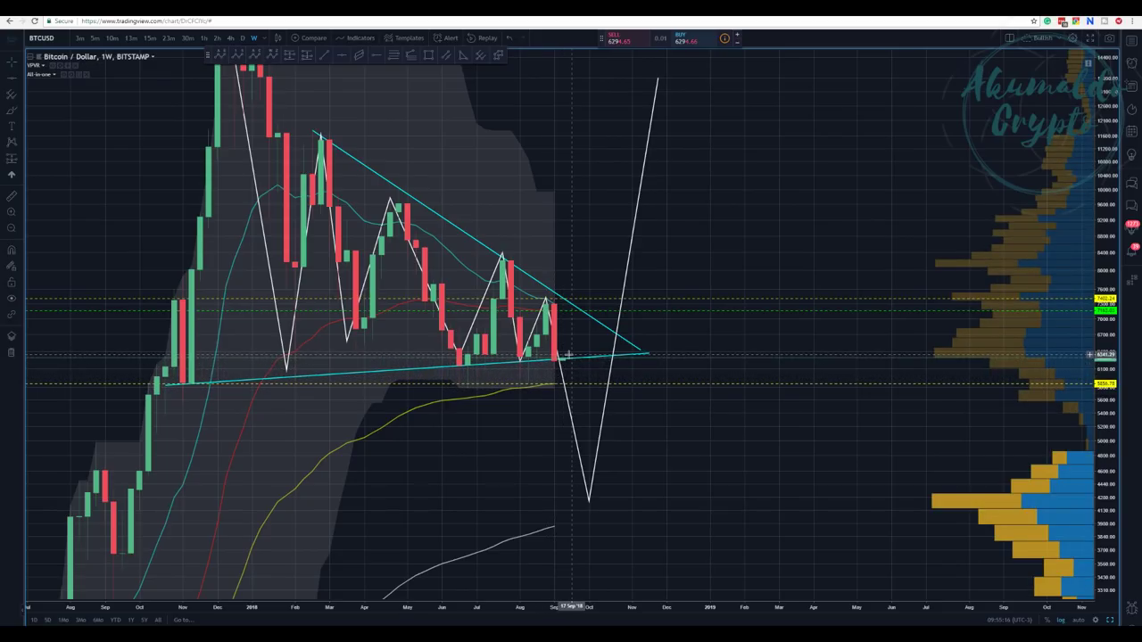
{"action": "scroll", "coordinate": [576, 350], "scroll_direction": "up", "scroll_amount": 1}
{"action": "scroll", "coordinate": [576, 346], "scroll_direction": "up", "scroll_amount": 1}
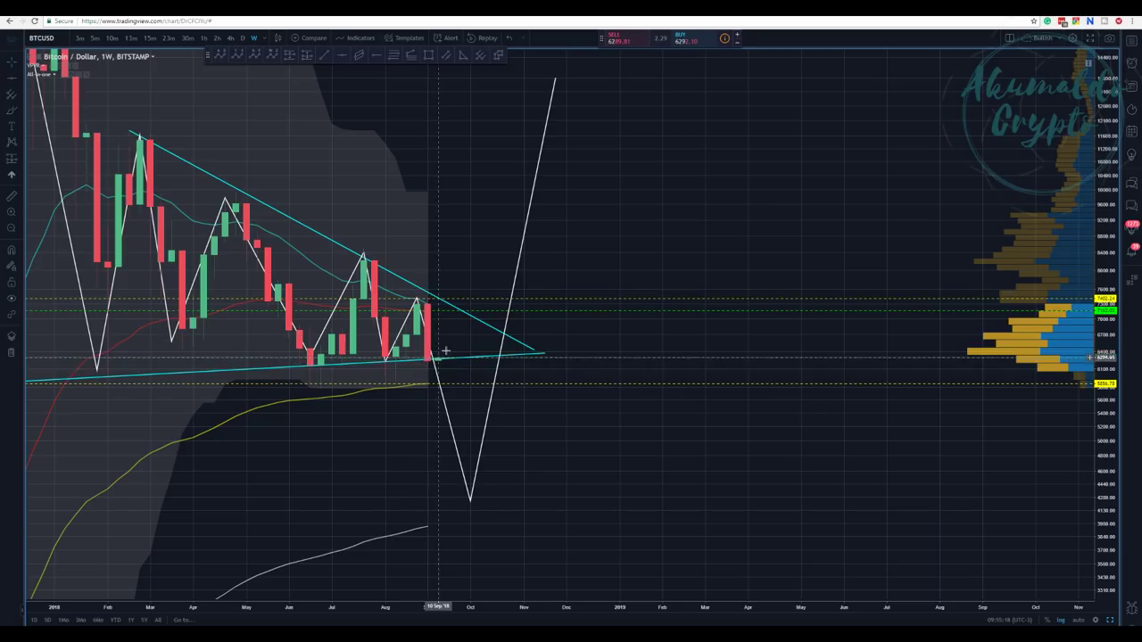
{"action": "scroll", "coordinate": [482, 333], "scroll_direction": "down", "scroll_amount": 1}
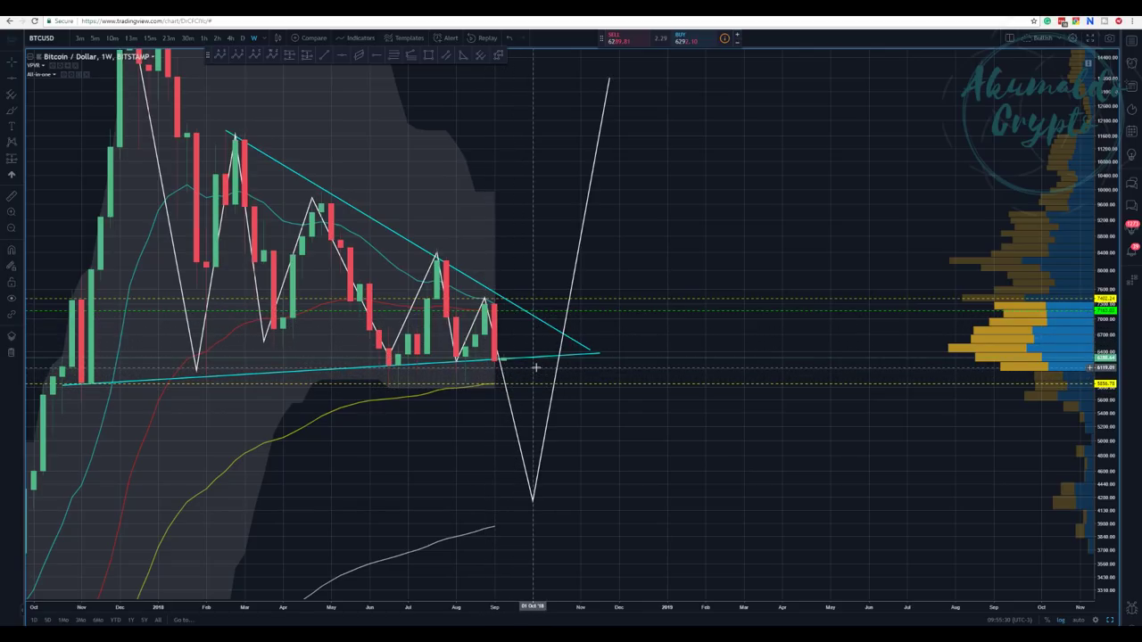
Maximize the weekly MACD pane and delete the yellow ellipse around the latest line crossings
{"action": "scroll", "coordinate": [536, 365], "scroll_direction": "down", "scroll_amount": 3}
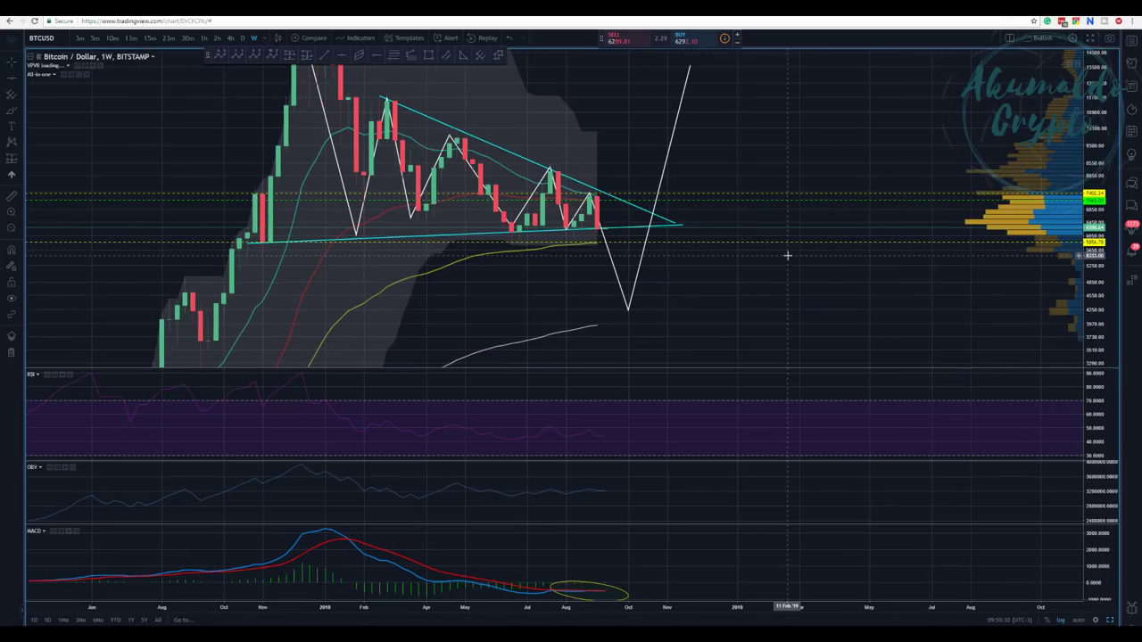
{"action": "double_click", "coordinate": [636, 565]}
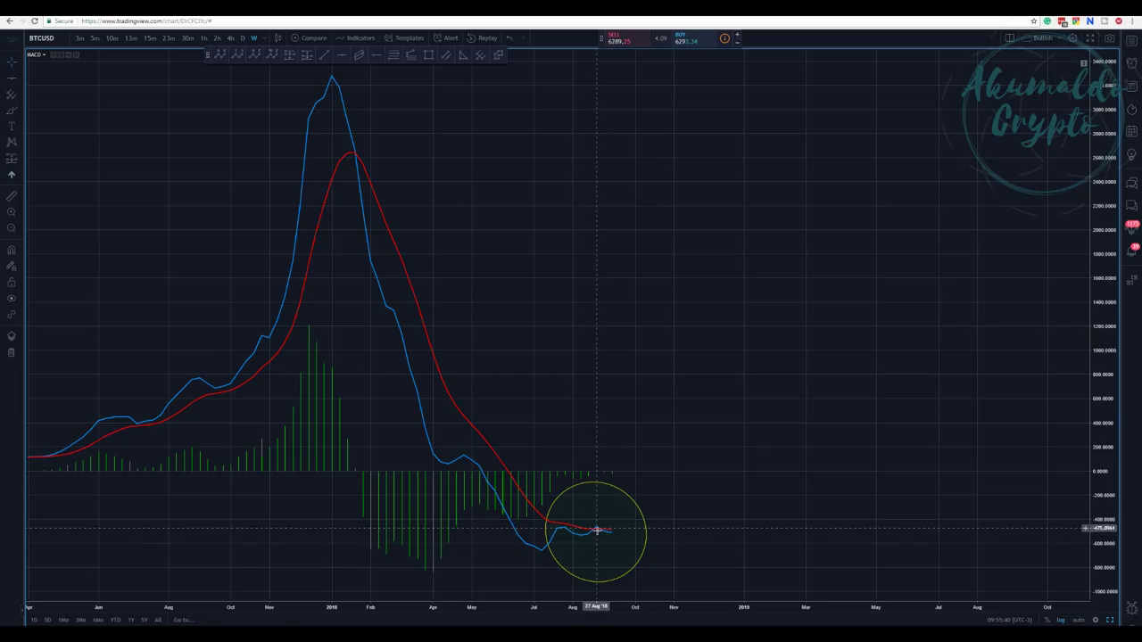
{"action": "left_click", "coordinate": [593, 488]}
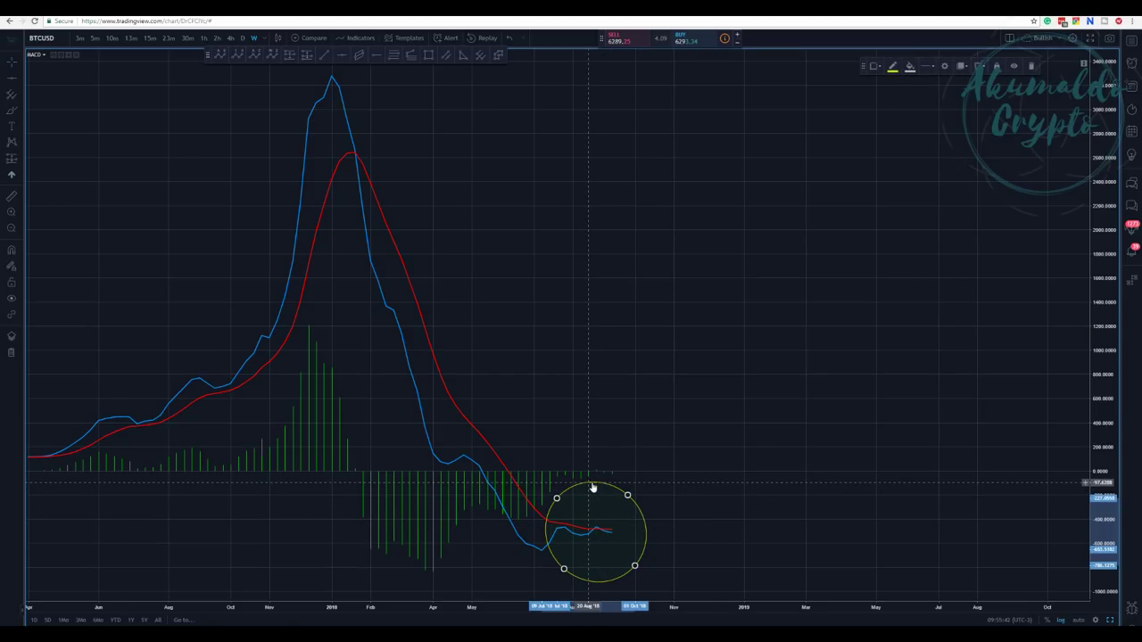
{"action": "key", "text": "Delete"}
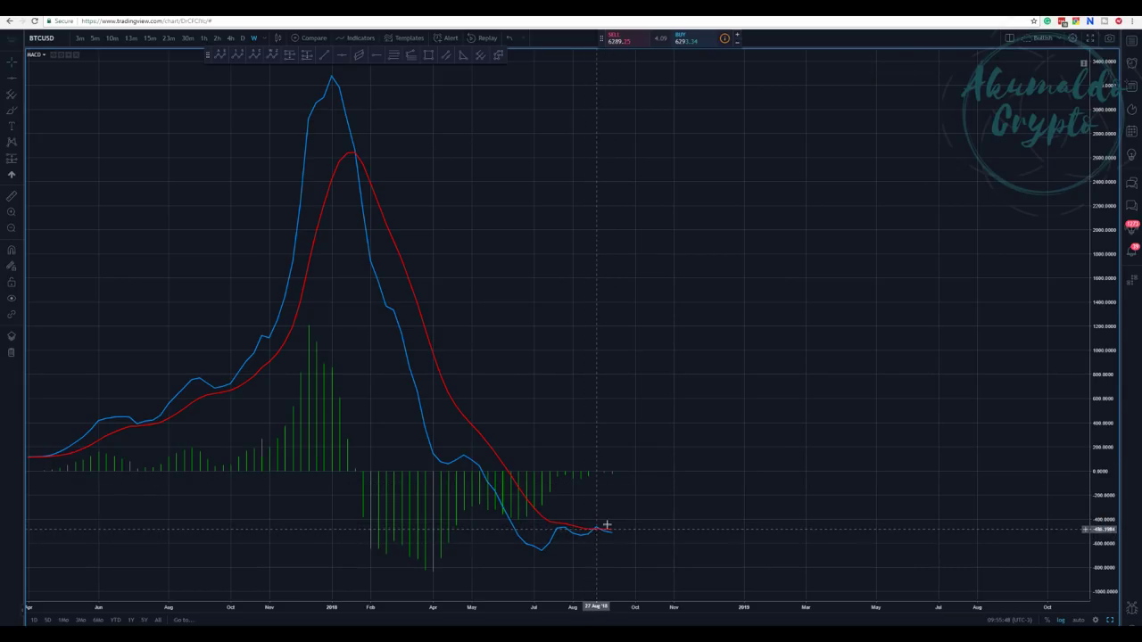
Inspect the MACD and signal line crossing around 27 Aug up close, and return to the full weekly layout
{"action": "left_click", "coordinate": [12, 212]}
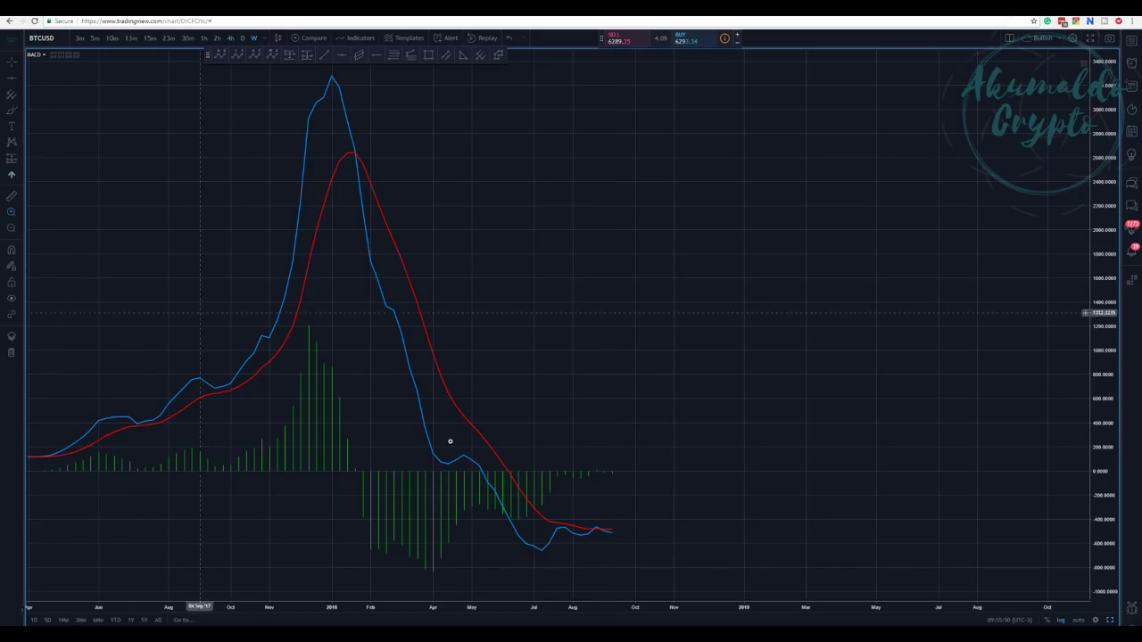
{"action": "left_click", "coordinate": [635, 552]}
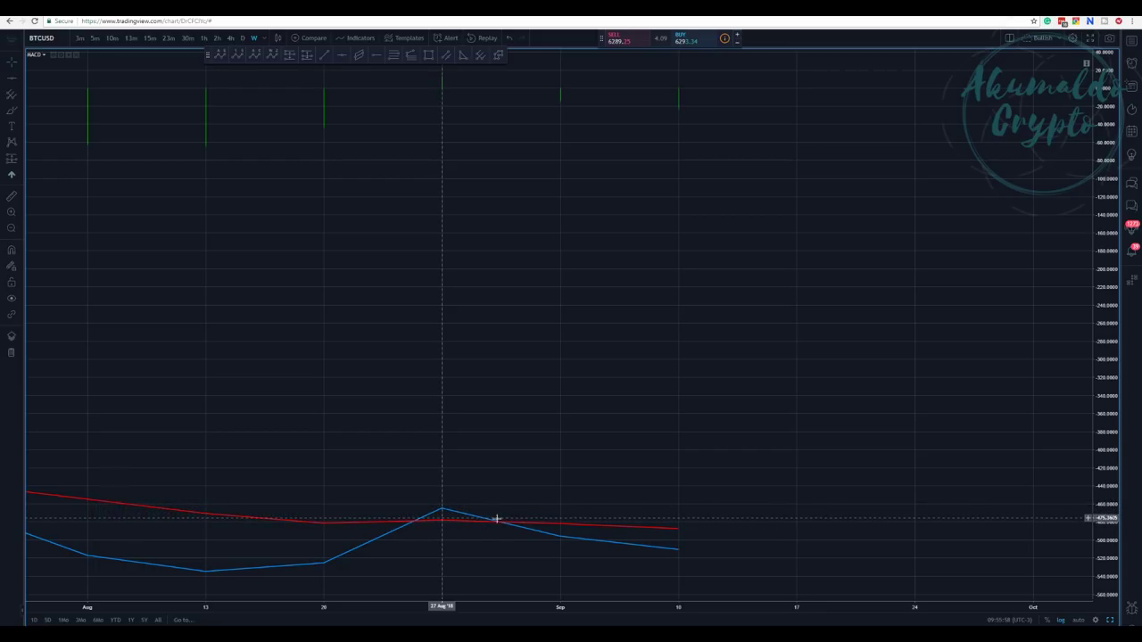
{"action": "double_click", "coordinate": [606, 417]}
{"action": "scroll", "coordinate": [663, 438], "scroll_direction": "down", "scroll_amount": 10}
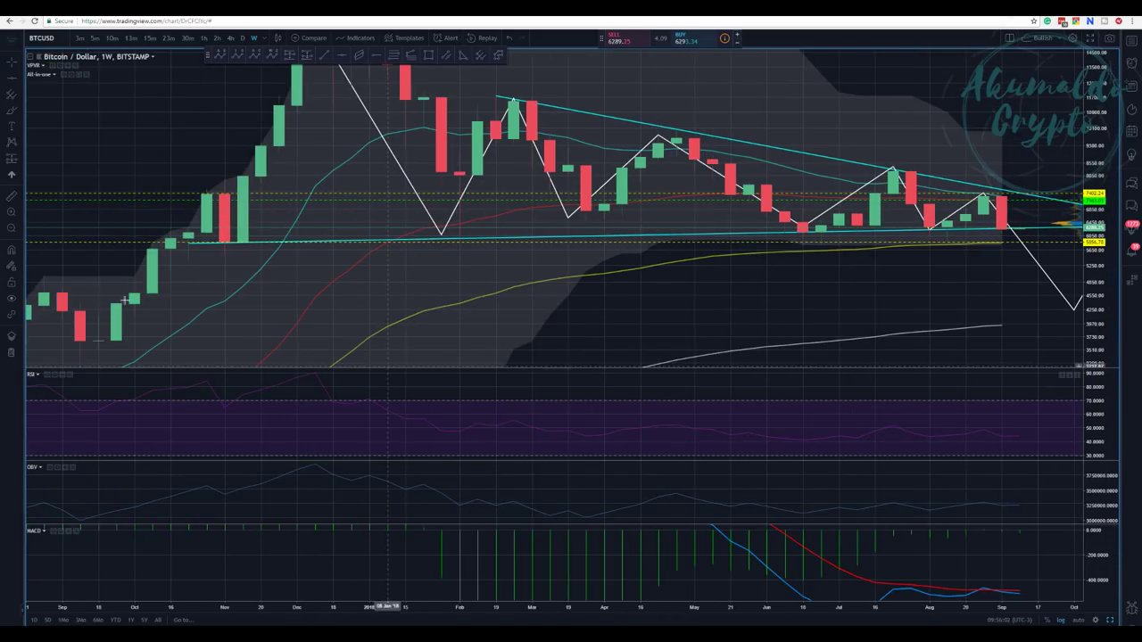
{"action": "scroll", "coordinate": [431, 302], "scroll_direction": "down", "scroll_amount": 2}
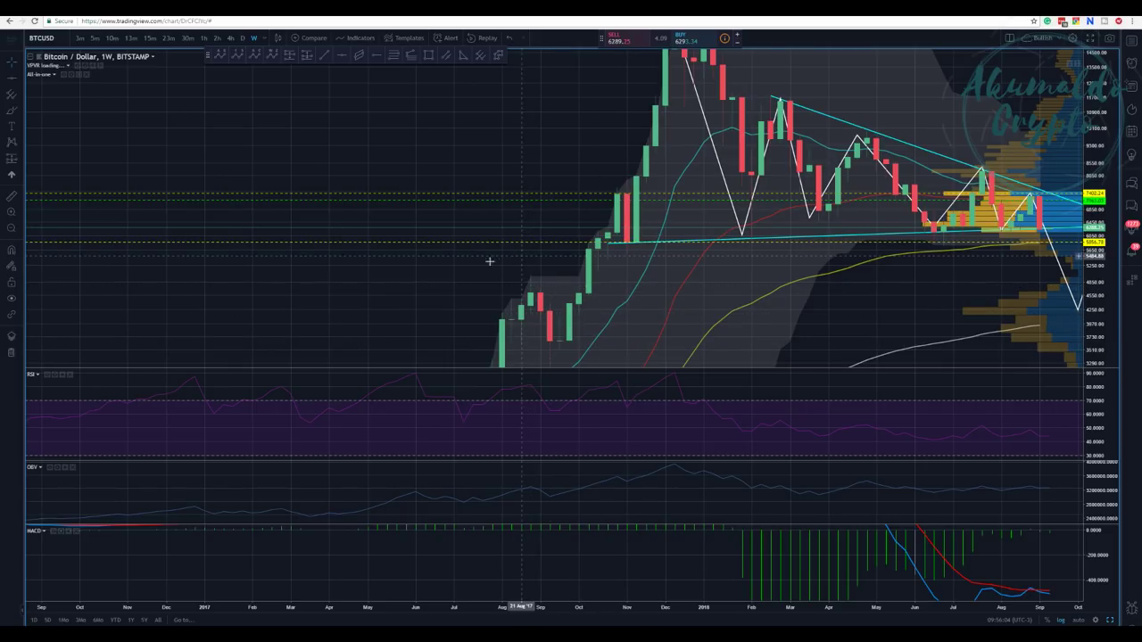
{"action": "scroll", "coordinate": [312, 273], "scroll_direction": "right", "scroll_amount": 5}
{"action": "left_click_drag", "start_coordinate": [856, 285], "coordinate": [721, 316]}
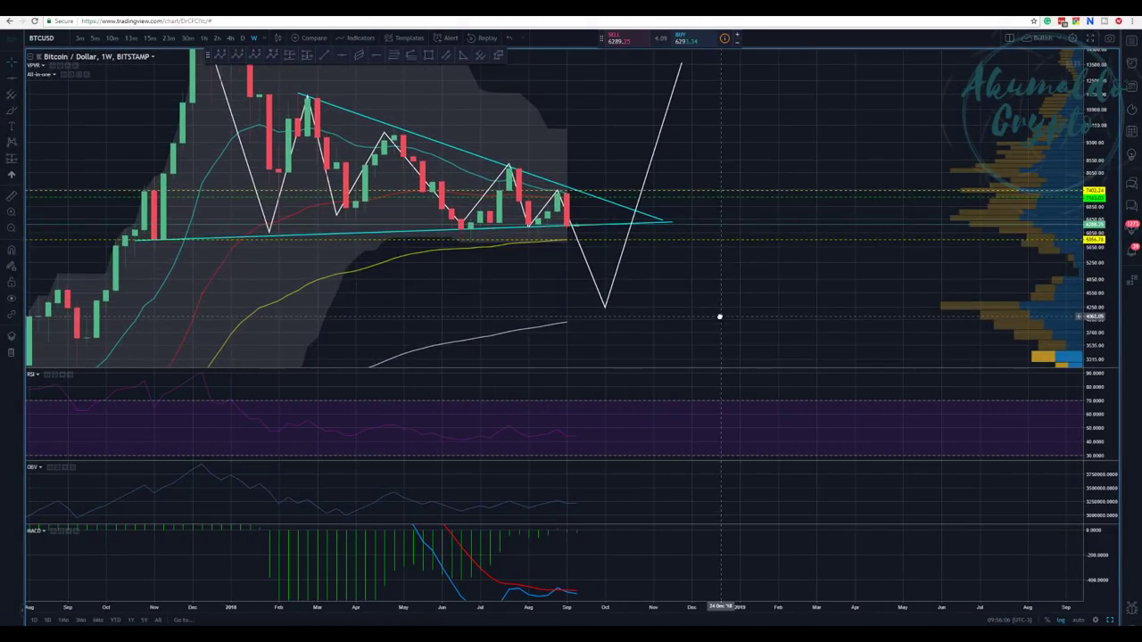
Reset the vertical scale of the maximized MACD pane to auto-fit, and restore the full weekly layout
{"action": "double_click", "coordinate": [662, 552]}
{"action": "left_click_drag", "start_coordinate": [1098, 348], "coordinate": [1123, 281]}
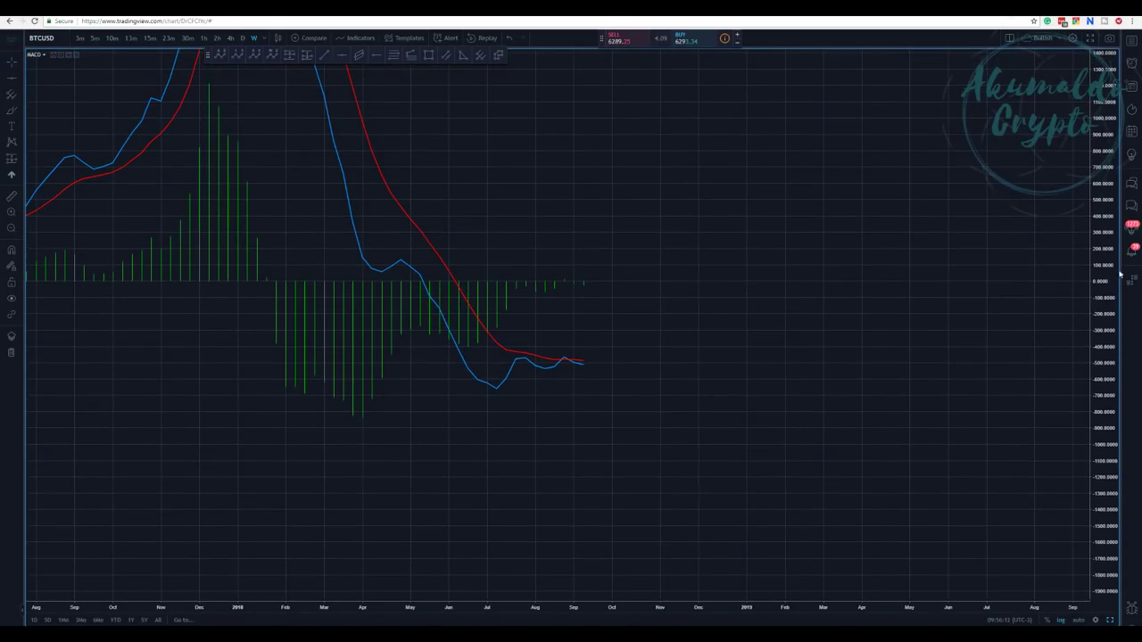
{"action": "double_click", "coordinate": [1112, 211]}
{"action": "double_click", "coordinate": [848, 273]}
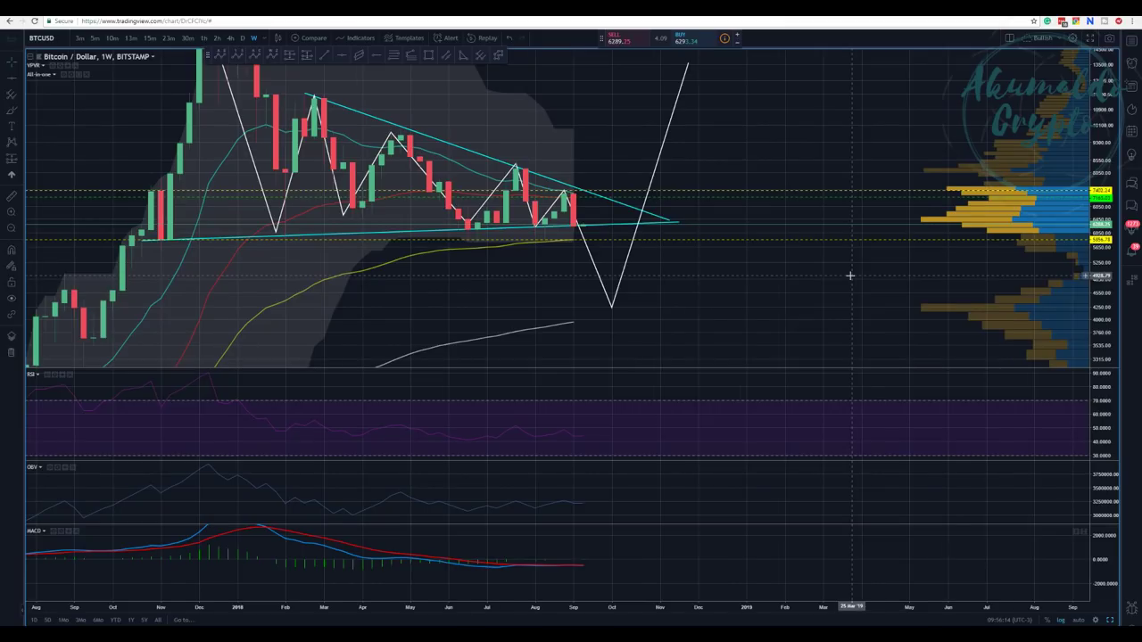
{"action": "scroll", "coordinate": [773, 306], "scroll_direction": "down", "scroll_amount": 2}
{"action": "left_click_drag", "start_coordinate": [833, 298], "coordinate": [578, 312]}
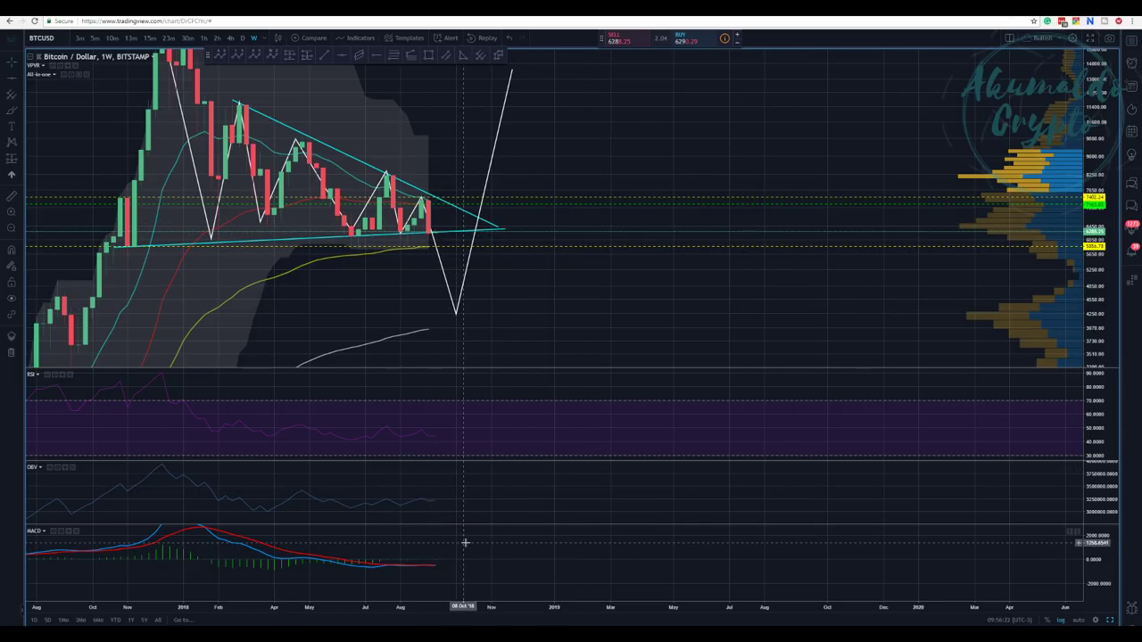
Recheck the weekly MACD lines and the triangle's lower trendline, and review the projected wave path on the daily chart
{"action": "double_click", "coordinate": [510, 555]}
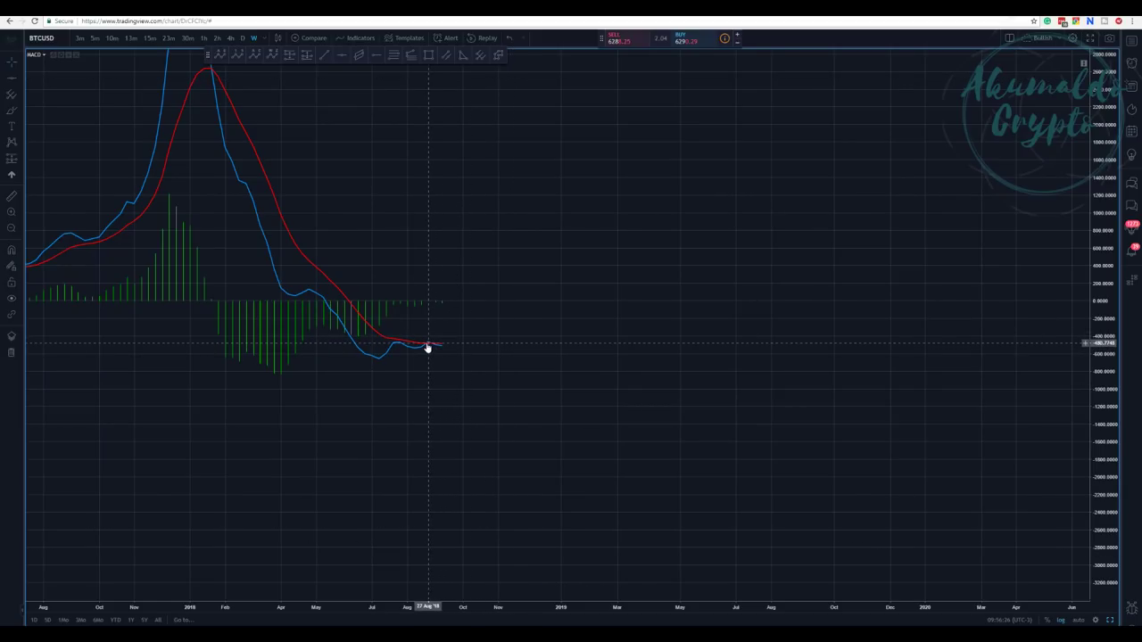
{"action": "left_click_drag", "start_coordinate": [1099, 272], "coordinate": [1098, 234]}
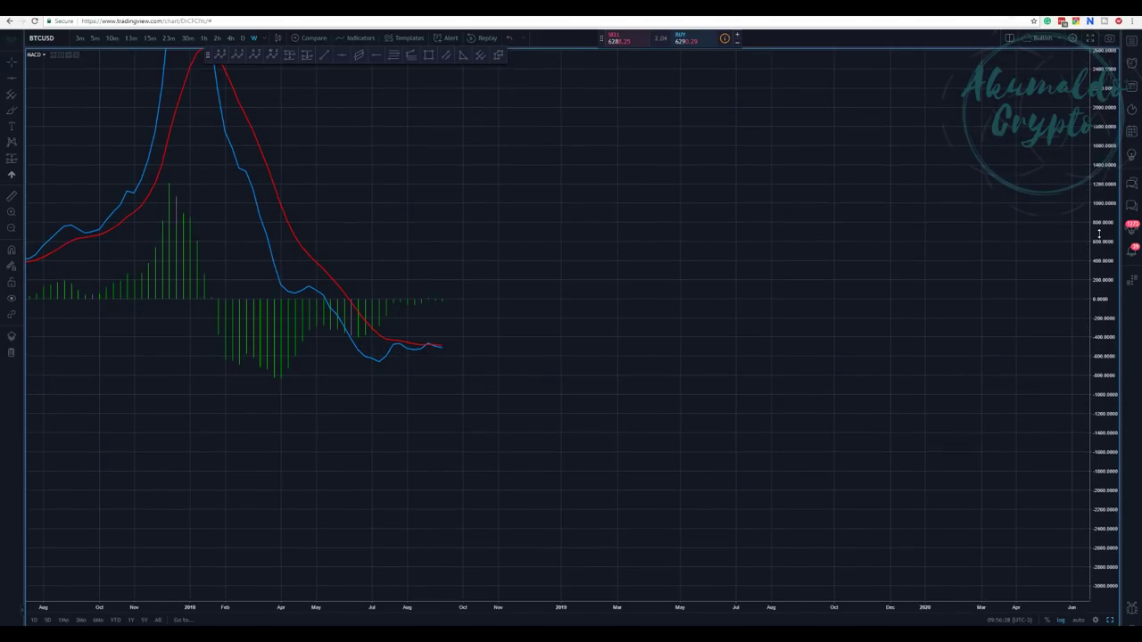
{"action": "double_click", "coordinate": [770, 327]}
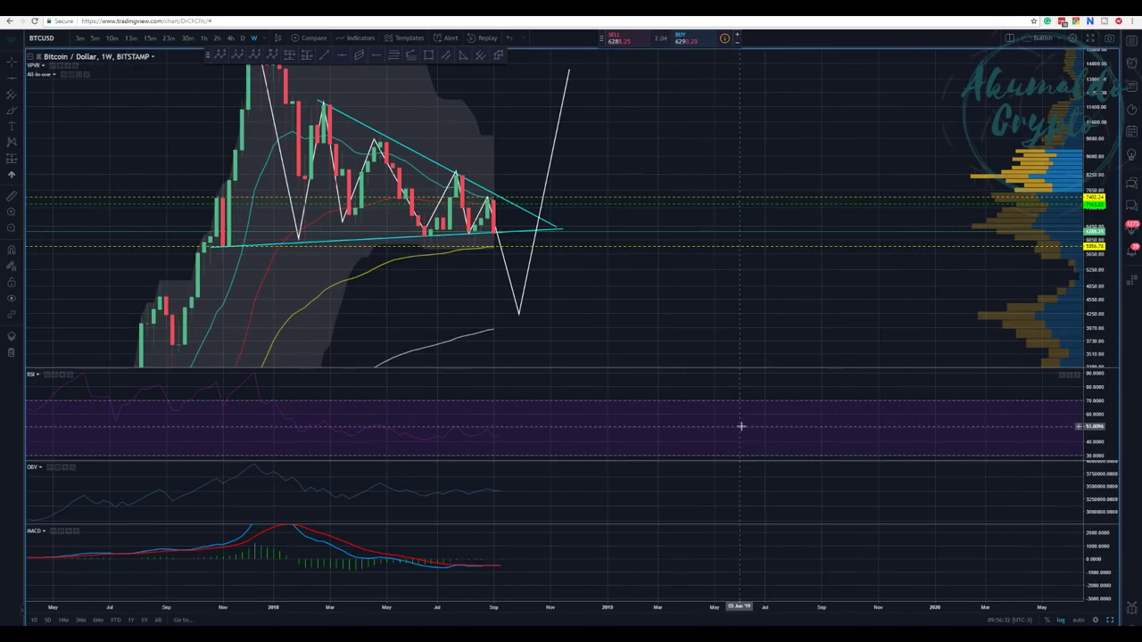
{"action": "scroll", "coordinate": [740, 426], "scroll_direction": "up", "scroll_amount": 2}
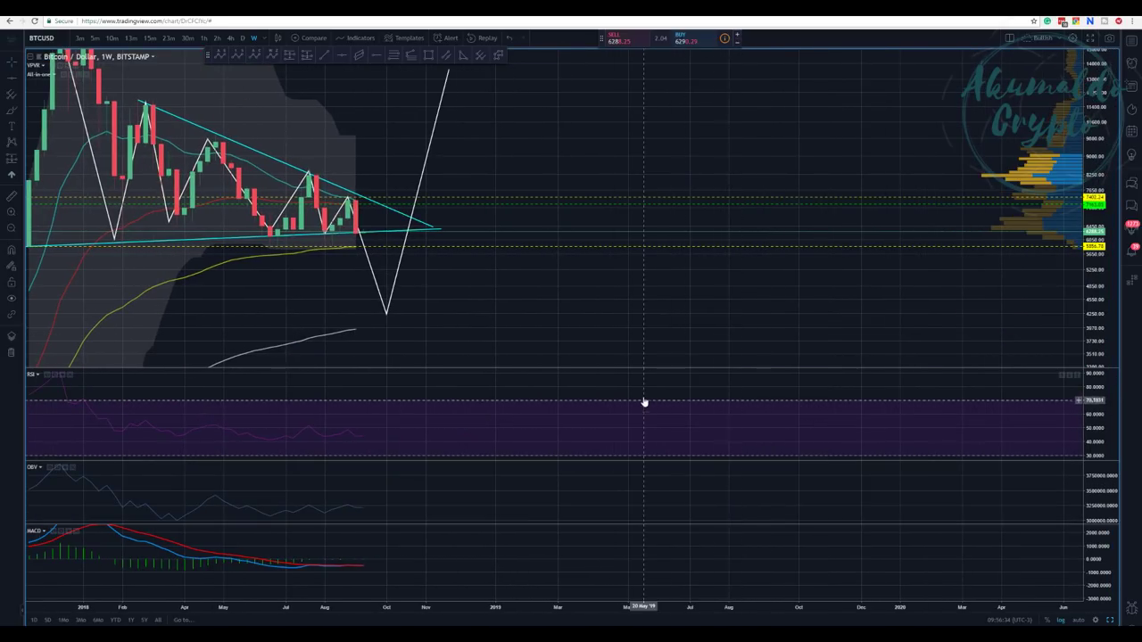
{"action": "scroll", "coordinate": [592, 312], "scroll_direction": "down", "scroll_amount": 1}
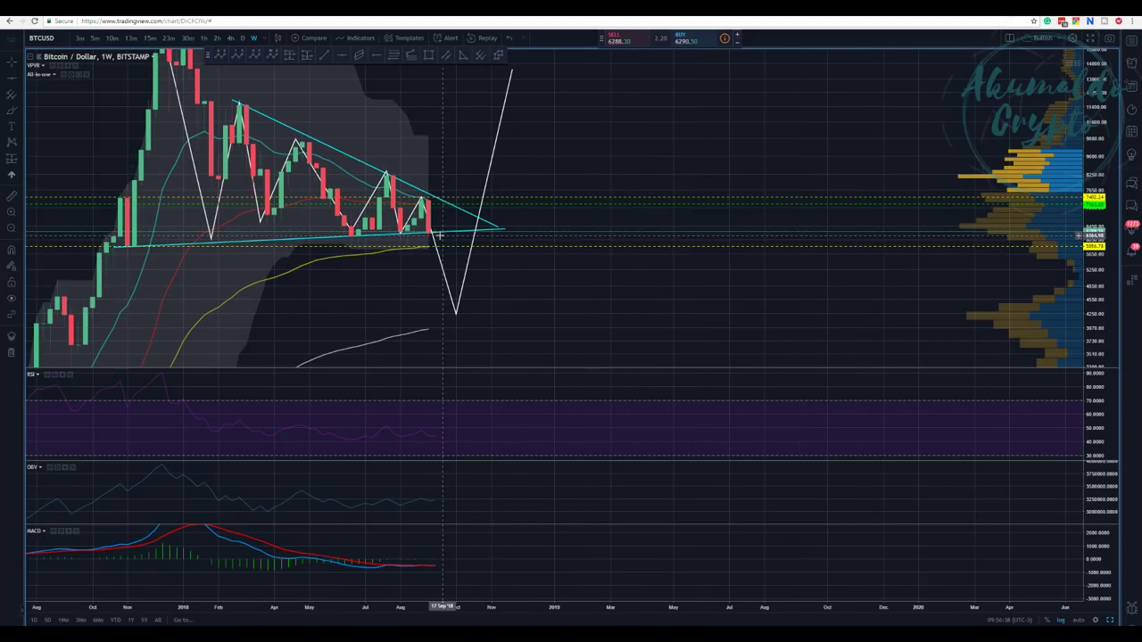
{"action": "scroll", "coordinate": [508, 293], "scroll_direction": "up", "scroll_amount": 1}
{"action": "scroll", "coordinate": [530, 323], "scroll_direction": "down", "scroll_amount": 2}
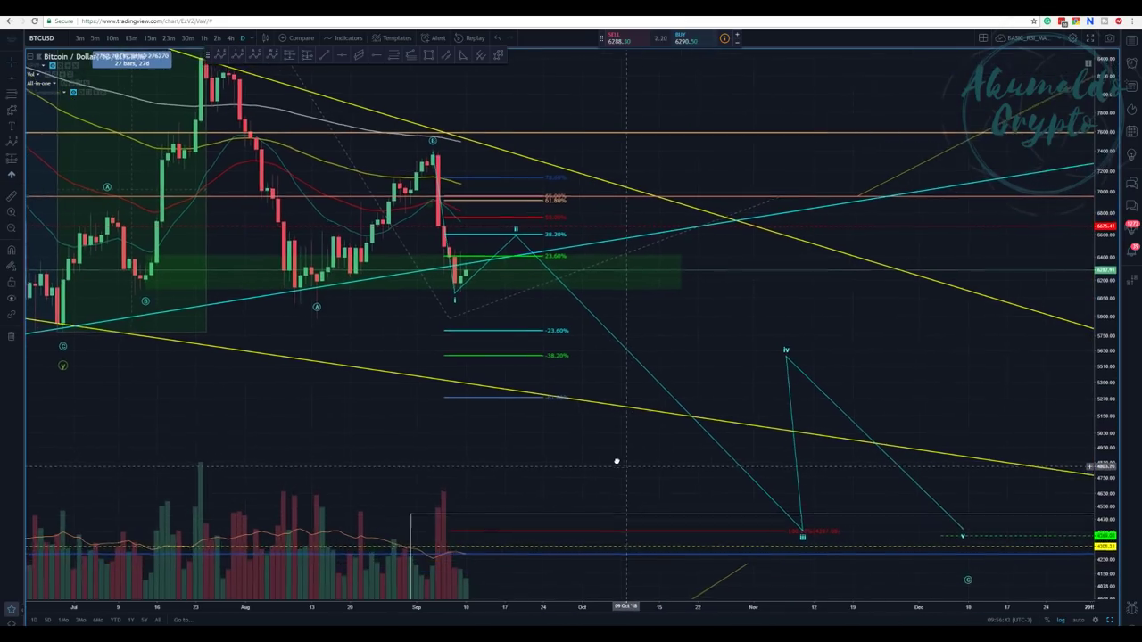
{"action": "left_click_drag", "start_coordinate": [615, 461], "coordinate": [648, 466]}
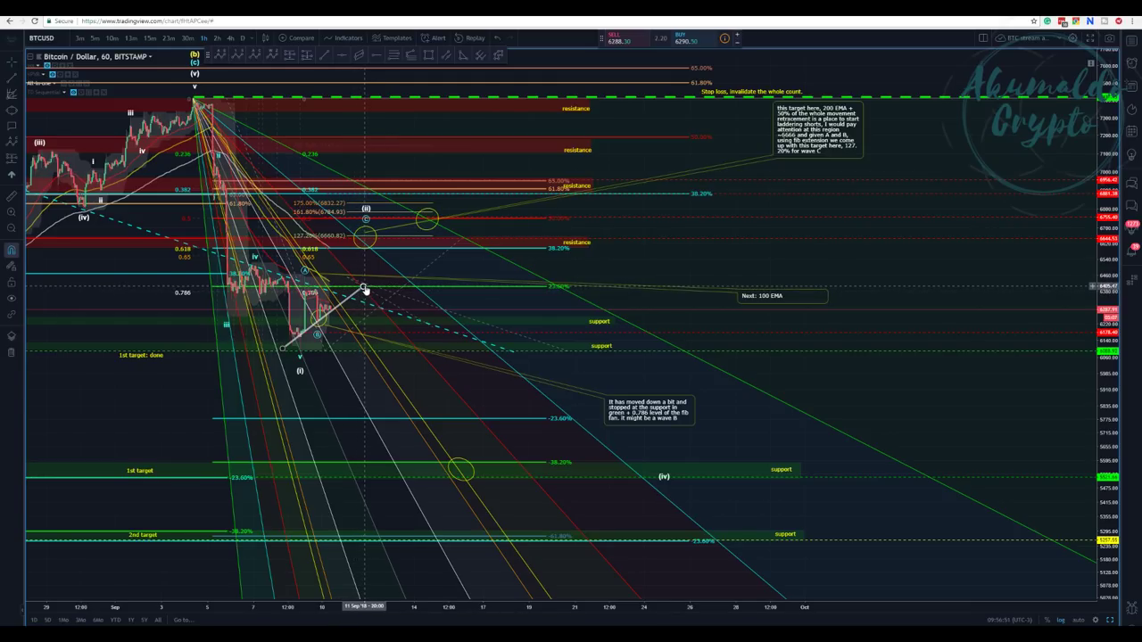
On the hourly chart, raise the red dashed horizontal line near the 127.20% extension to 6667.59
{"action": "left_click", "coordinate": [368, 230]}
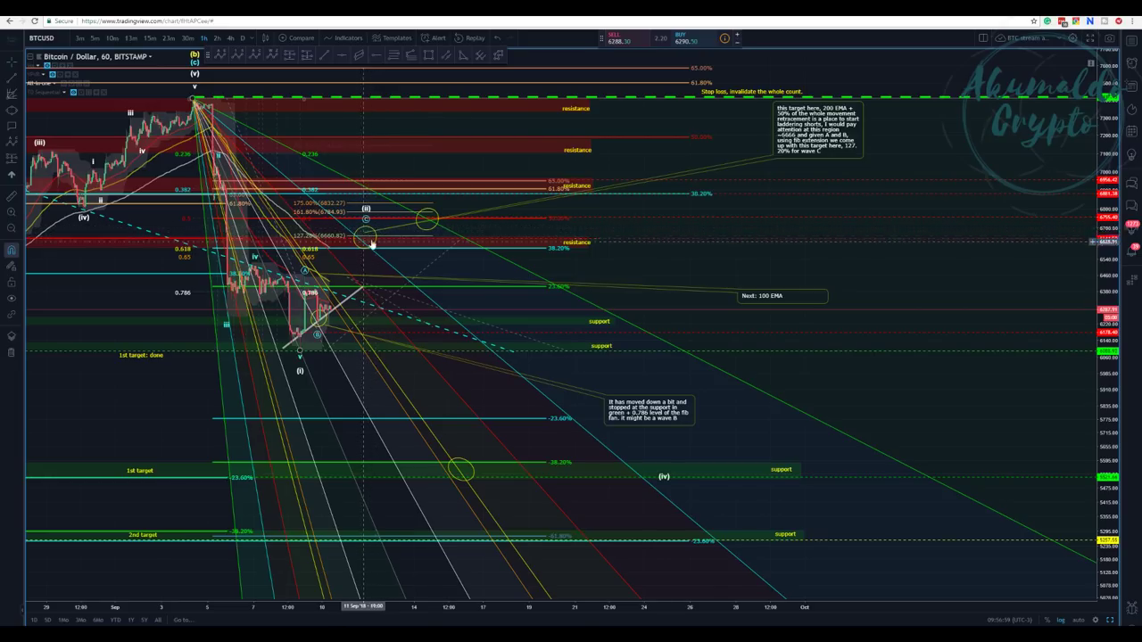
{"action": "left_click", "coordinate": [451, 237]}
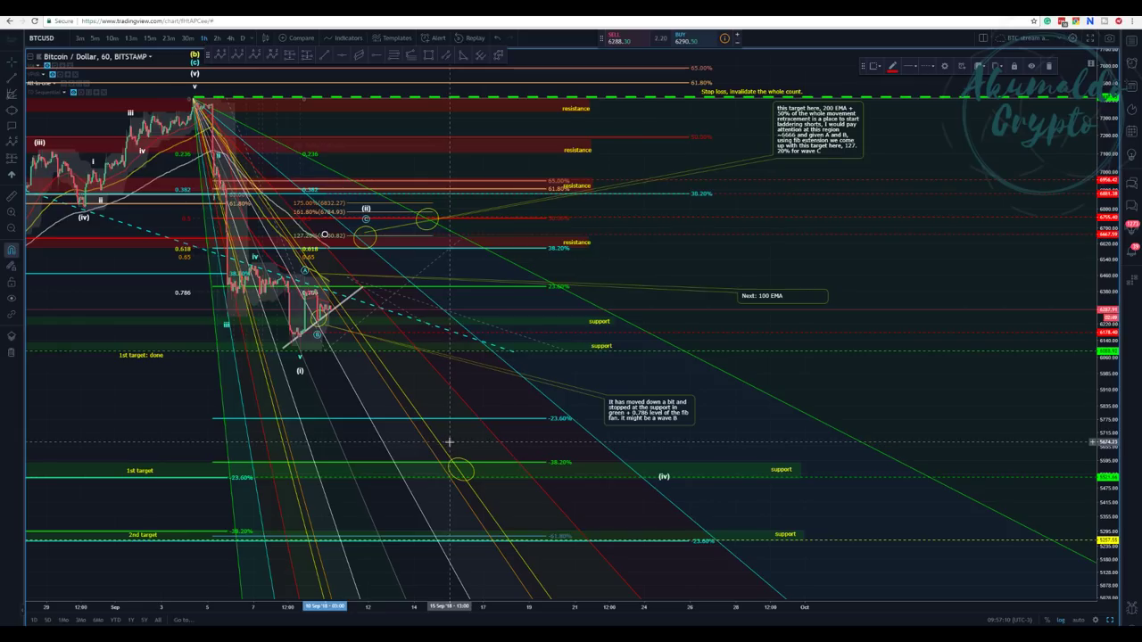
{"action": "scroll", "coordinate": [434, 270], "scroll_direction": "up", "scroll_amount": 1}
{"action": "scroll", "coordinate": [433, 270], "scroll_direction": "down", "scroll_amount": 1}
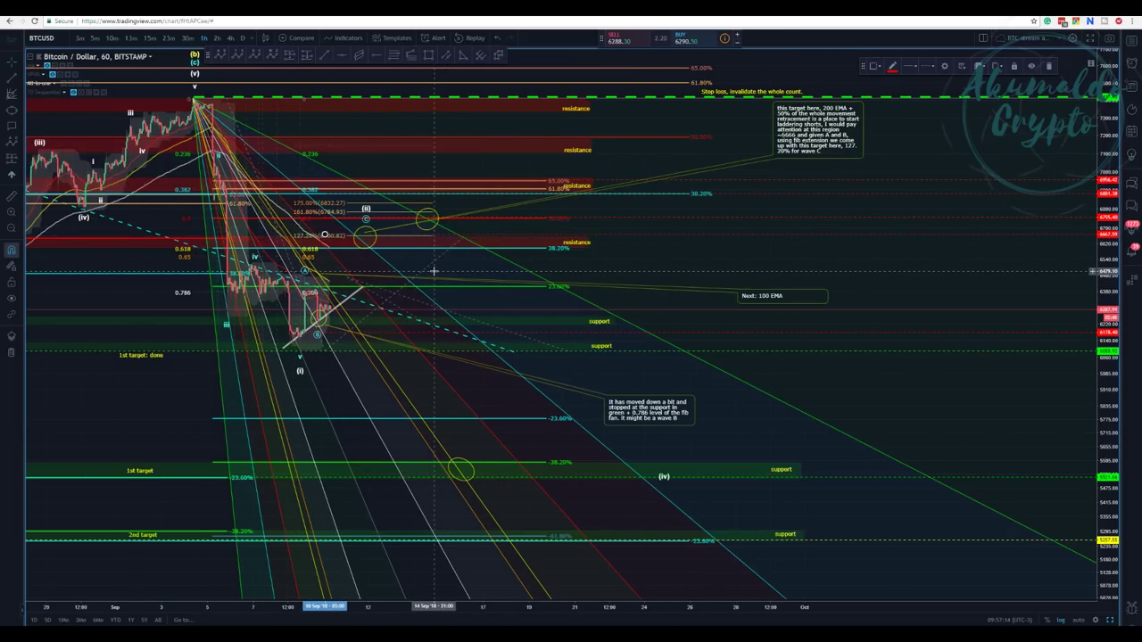
Hide the Fib fan that runs from the wave v high to the wave (i) low
{"action": "left_click", "coordinate": [348, 182]}
{"action": "right_click", "coordinate": [348, 182]}
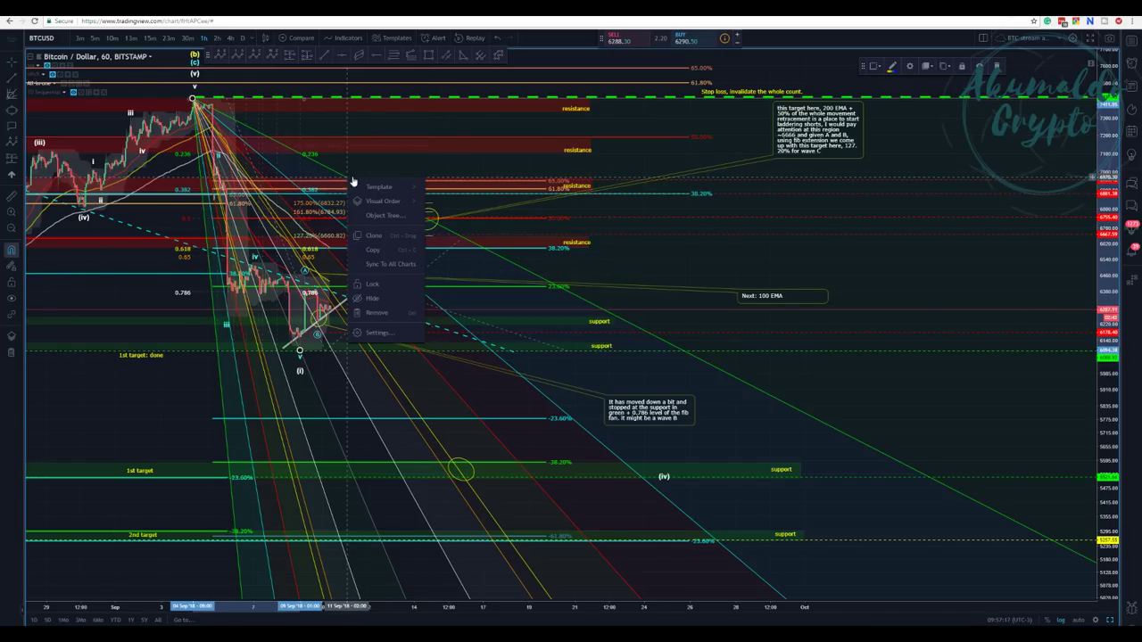
{"action": "left_click", "coordinate": [387, 297]}
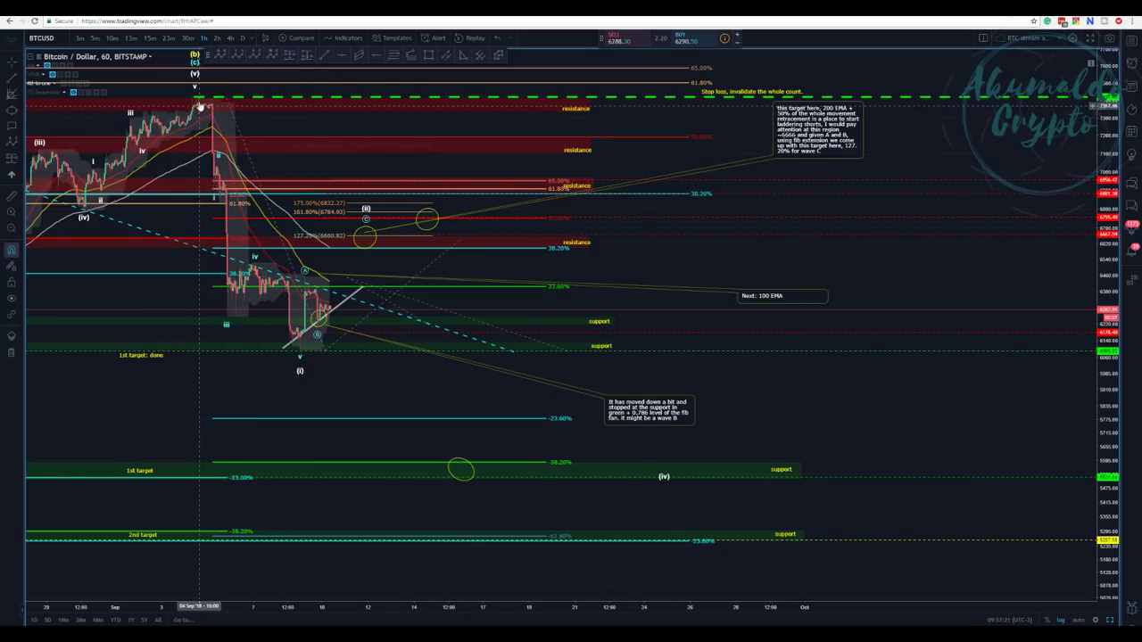
Draw a narrow rectangle spanning the first sharp drop from the wave v high down to the wave i area
{"action": "left_click", "coordinate": [427, 56]}
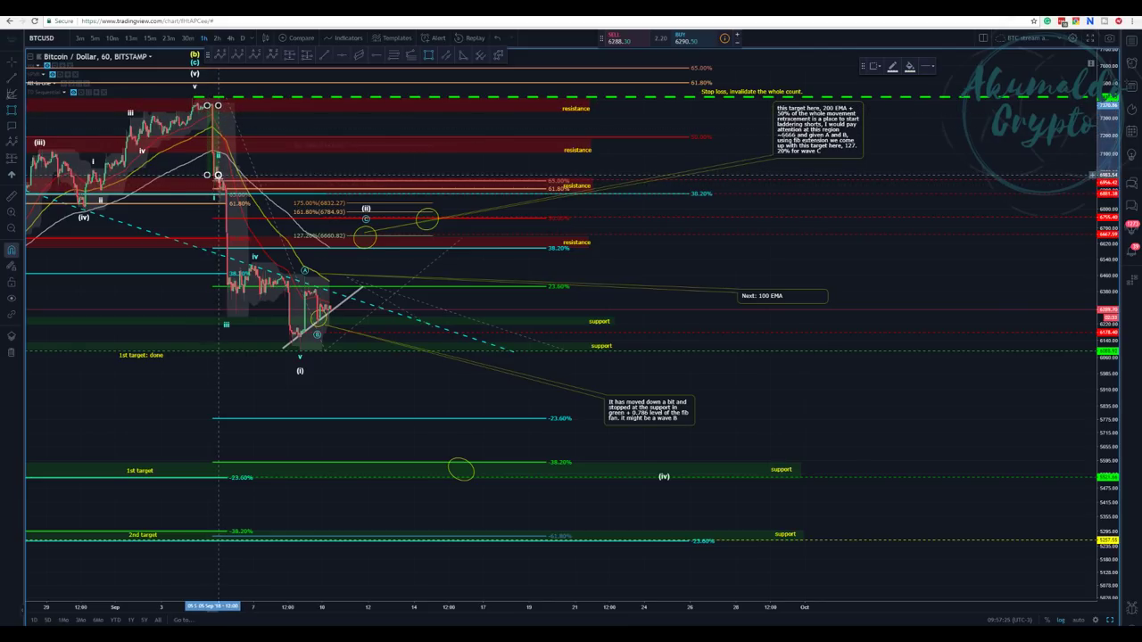
{"action": "key", "text": "Escape"}
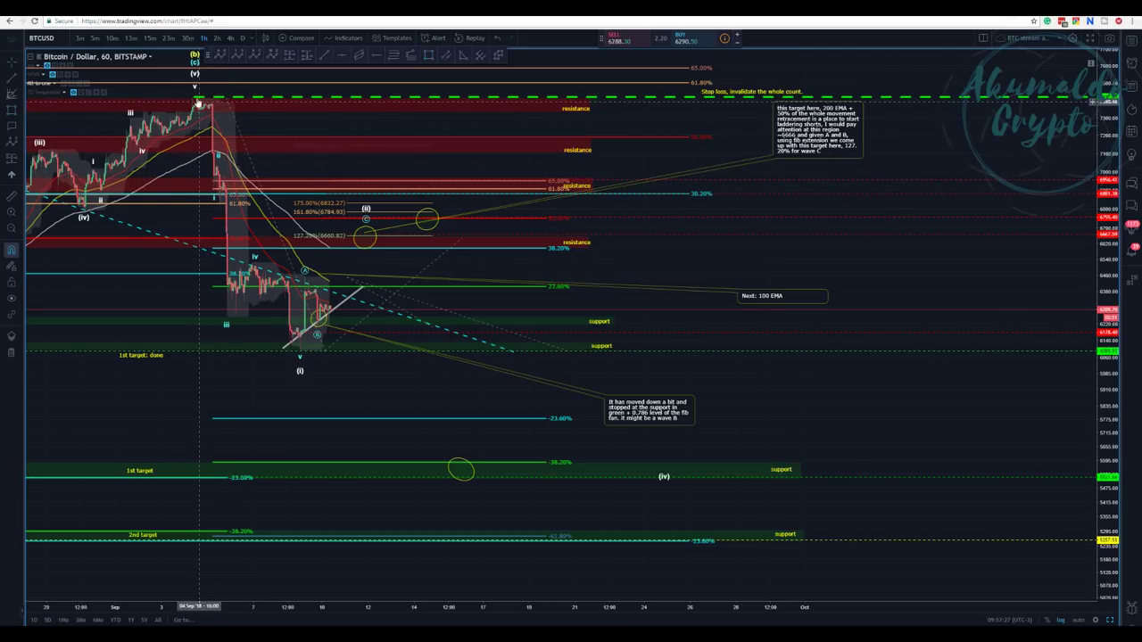
{"action": "left_click", "coordinate": [212, 179]}
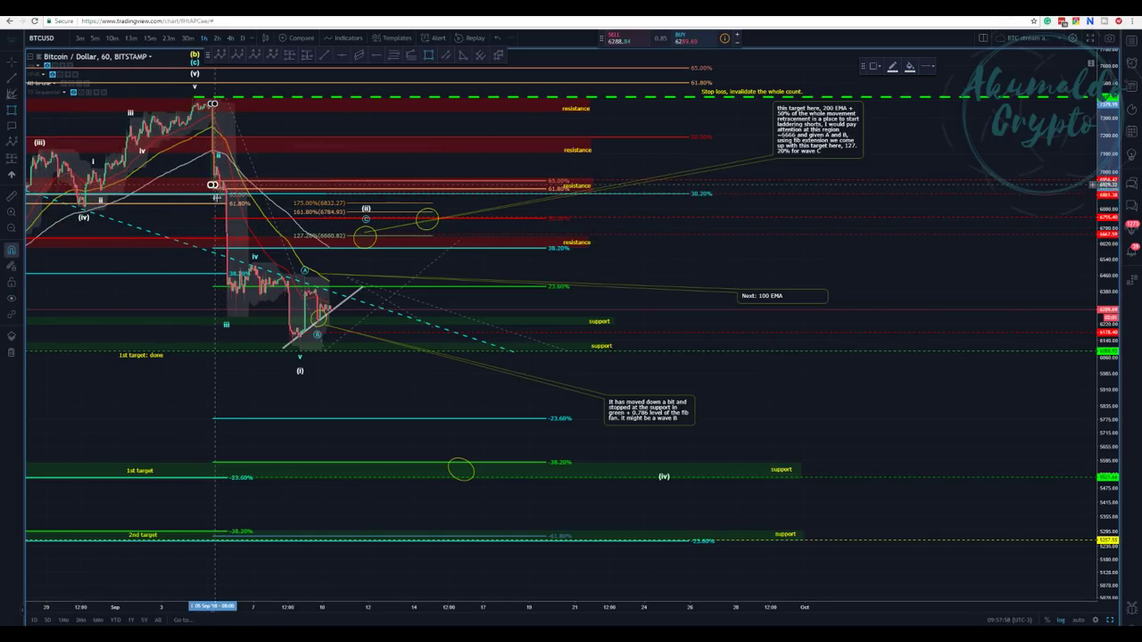
{"action": "left_click", "coordinate": [215, 187]}
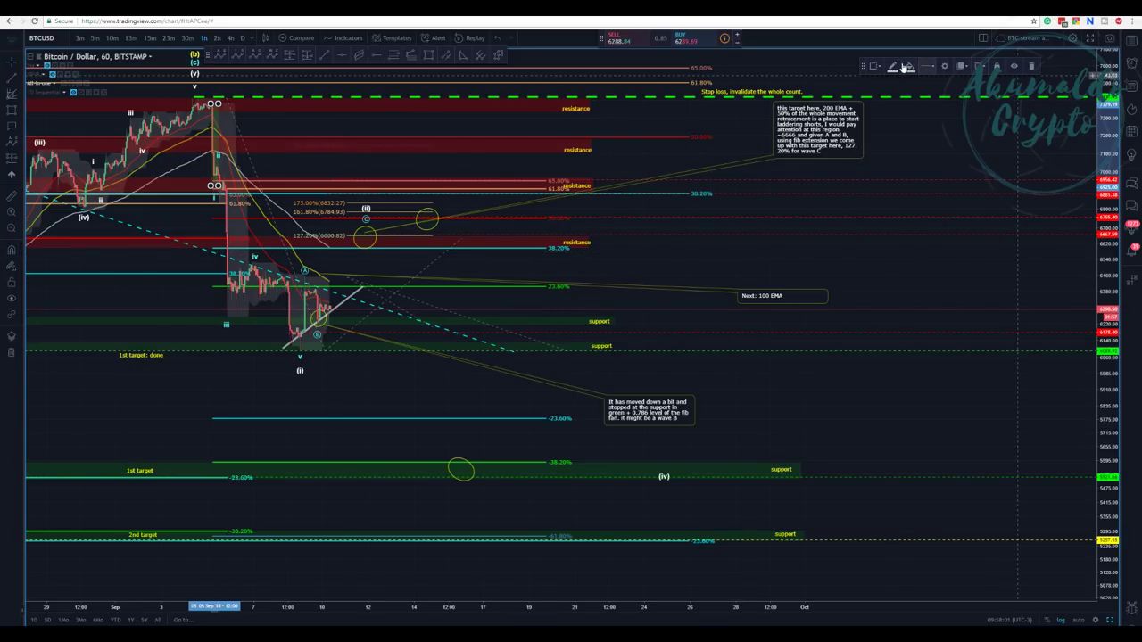
{"action": "left_click", "coordinate": [892, 66]}
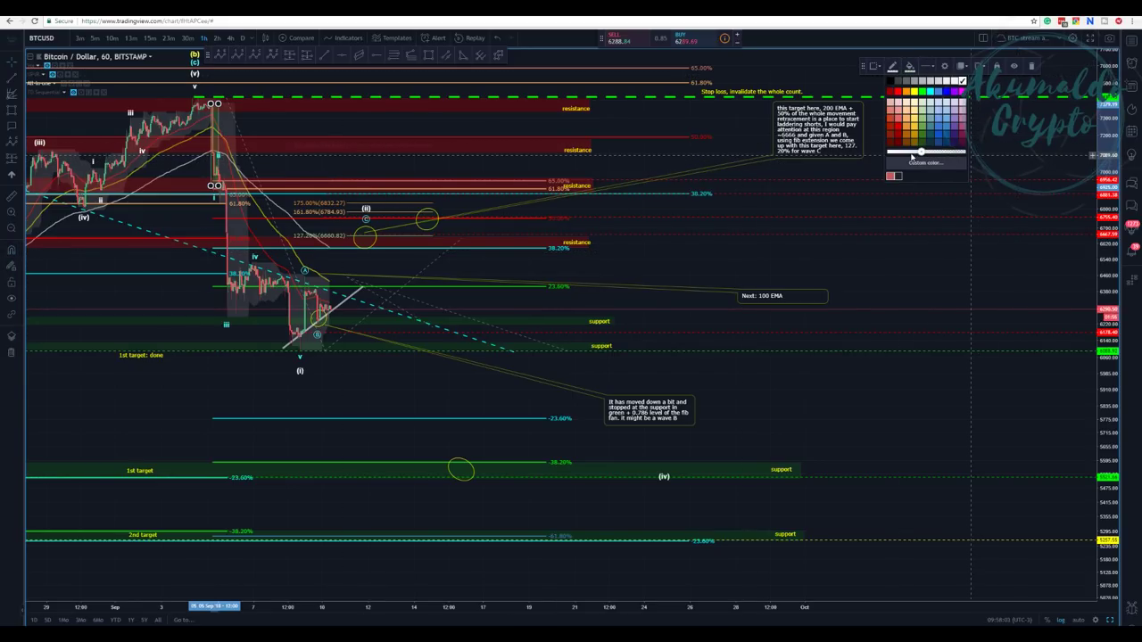
{"action": "left_click", "coordinate": [353, 124]}
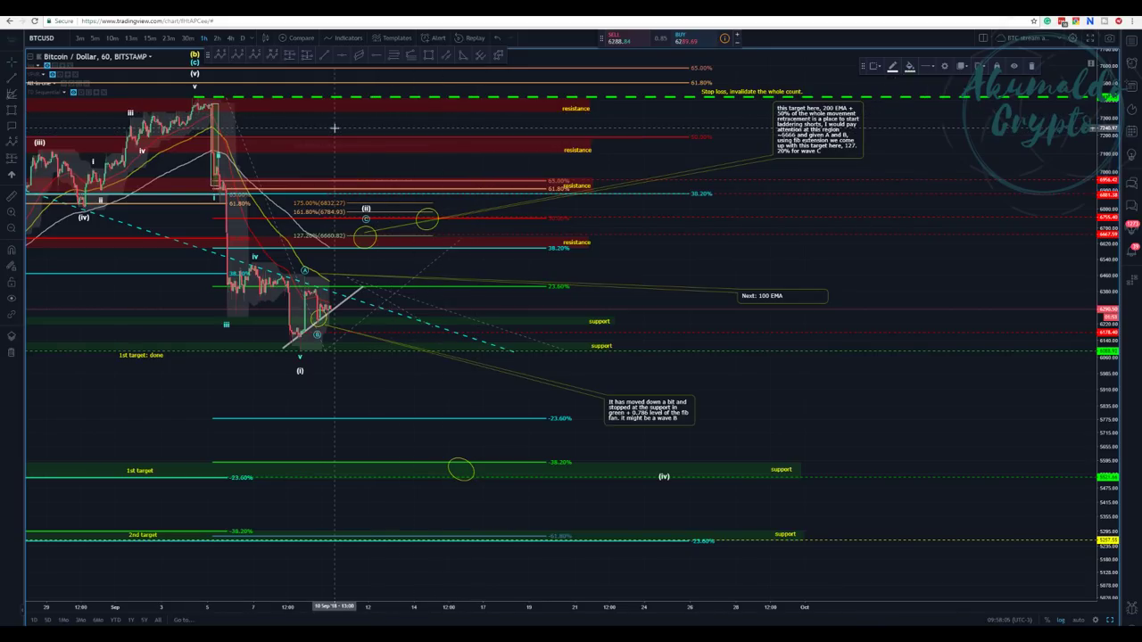
Compare the rectangle's height with the move into wave v, the wave iv area and the expected rise from wave B, and delete it
{"action": "mouse_move", "coordinate": [219, 125]}
{"action": "left_mouse_down"}
{"action": "mouse_move", "coordinate": [229, 210]}
{"action": "mouse_move", "coordinate": [293, 272]}
{"action": "left_mouse_up"}
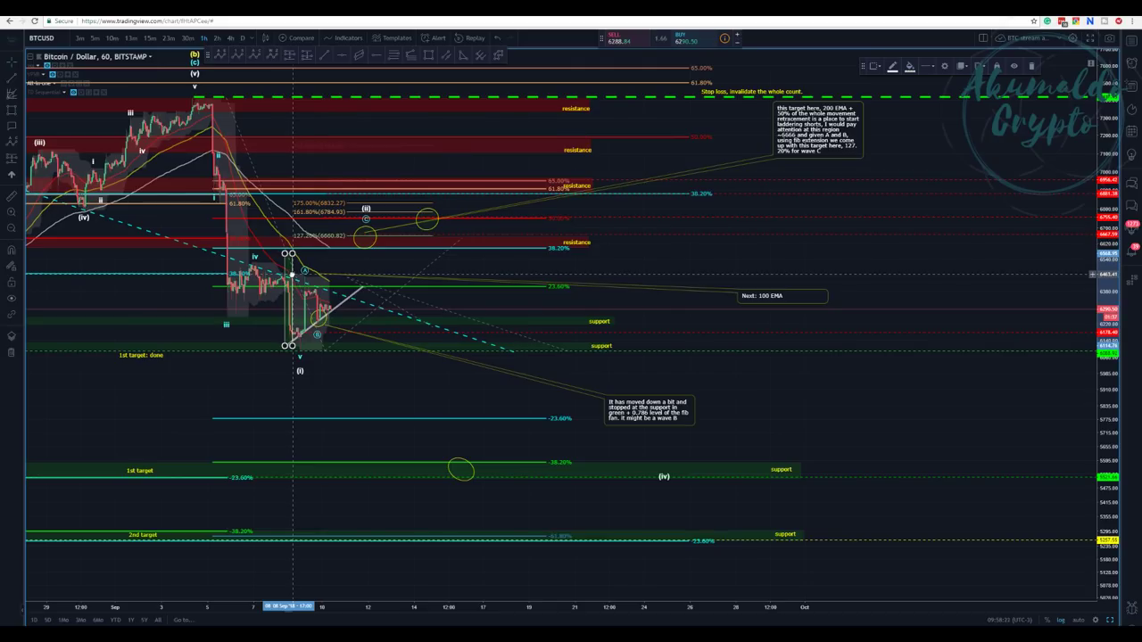
{"action": "mouse_move", "coordinate": [291, 275]}
{"action": "left_mouse_down"}
{"action": "mouse_move", "coordinate": [294, 264]}
{"action": "mouse_move", "coordinate": [262, 268]}
{"action": "left_mouse_up"}
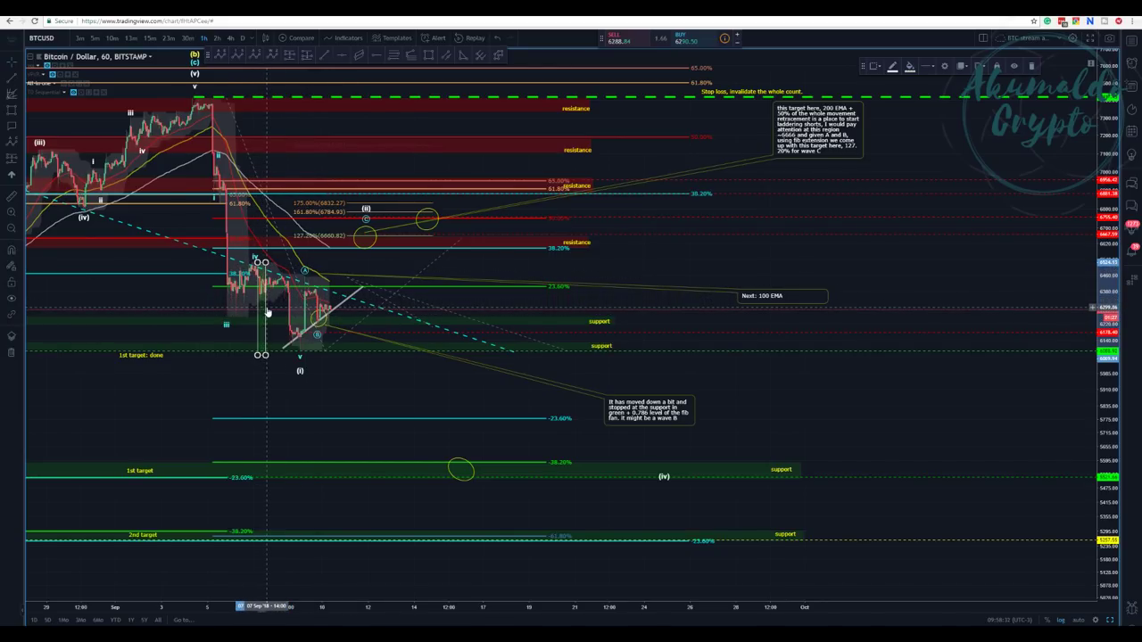
{"action": "mouse_move", "coordinate": [266, 310]}
{"action": "left_mouse_down"}
{"action": "mouse_move", "coordinate": [338, 299]}
{"action": "mouse_move", "coordinate": [322, 280]}
{"action": "left_mouse_up"}
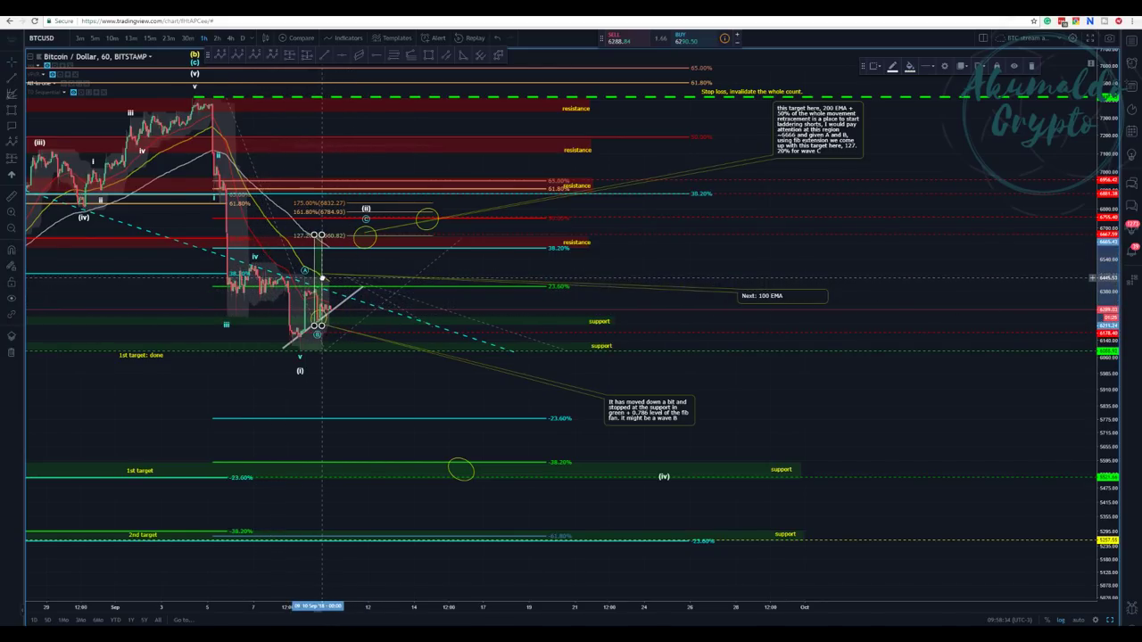
{"action": "mouse_move", "coordinate": [321, 235]}
{"action": "left_mouse_down"}
{"action": "mouse_move", "coordinate": [317, 282]}
{"action": "mouse_move", "coordinate": [554, 296]}
{"action": "left_mouse_up"}
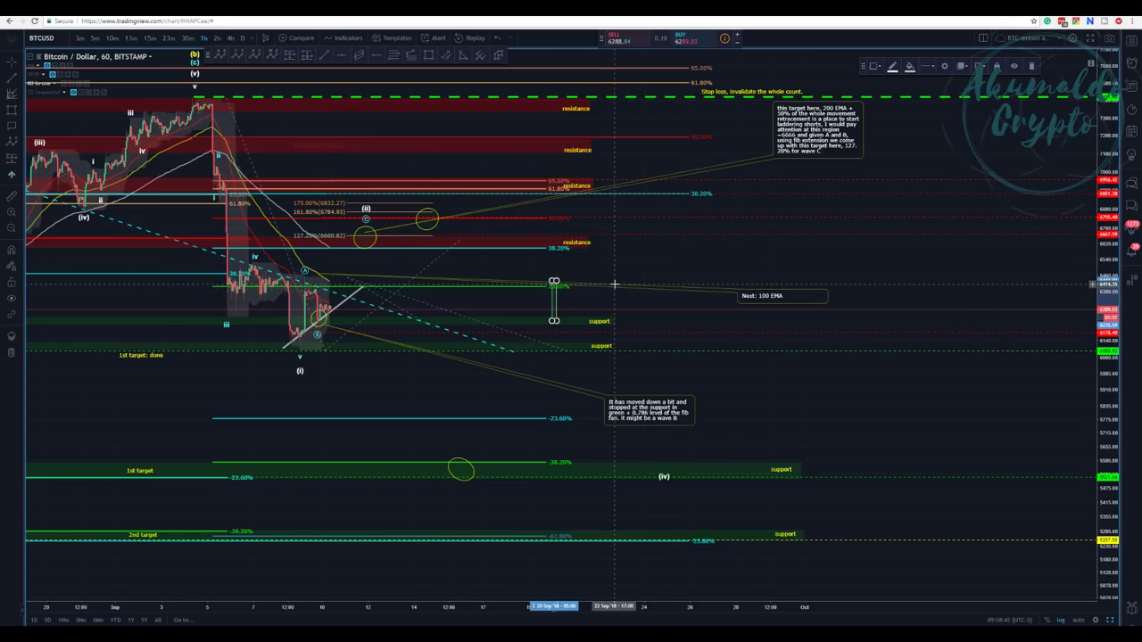
{"action": "key", "text": "Delete"}
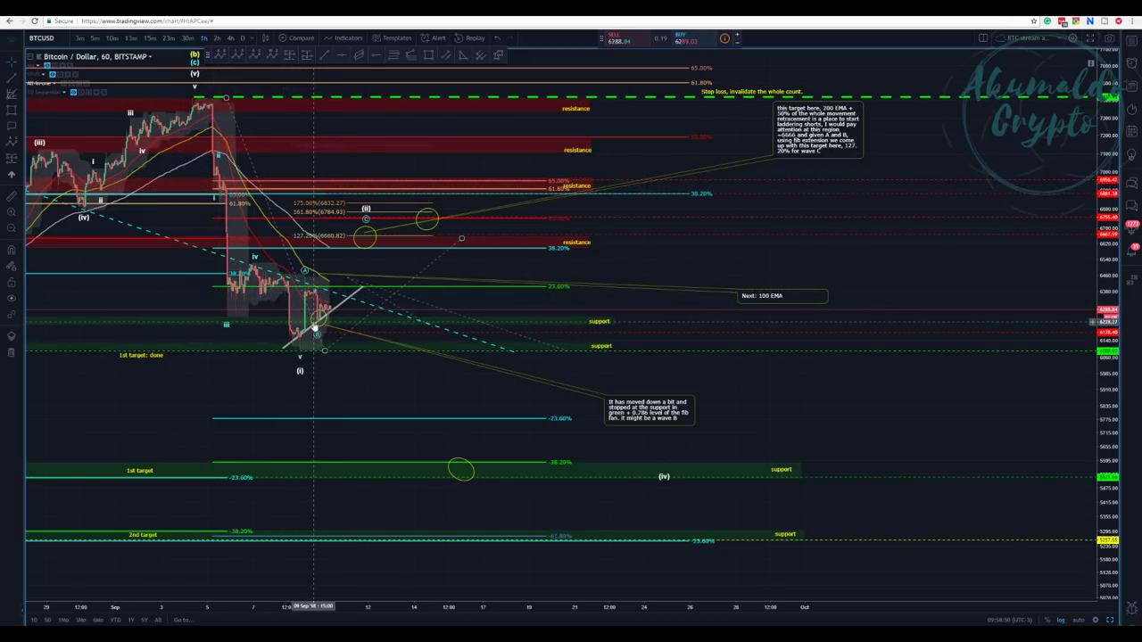
Review the hourly wave count from the August wave (a) low up to the wave (b) high in September
{"action": "scroll", "coordinate": [288, 258], "scroll_direction": "down", "scroll_amount": 2}
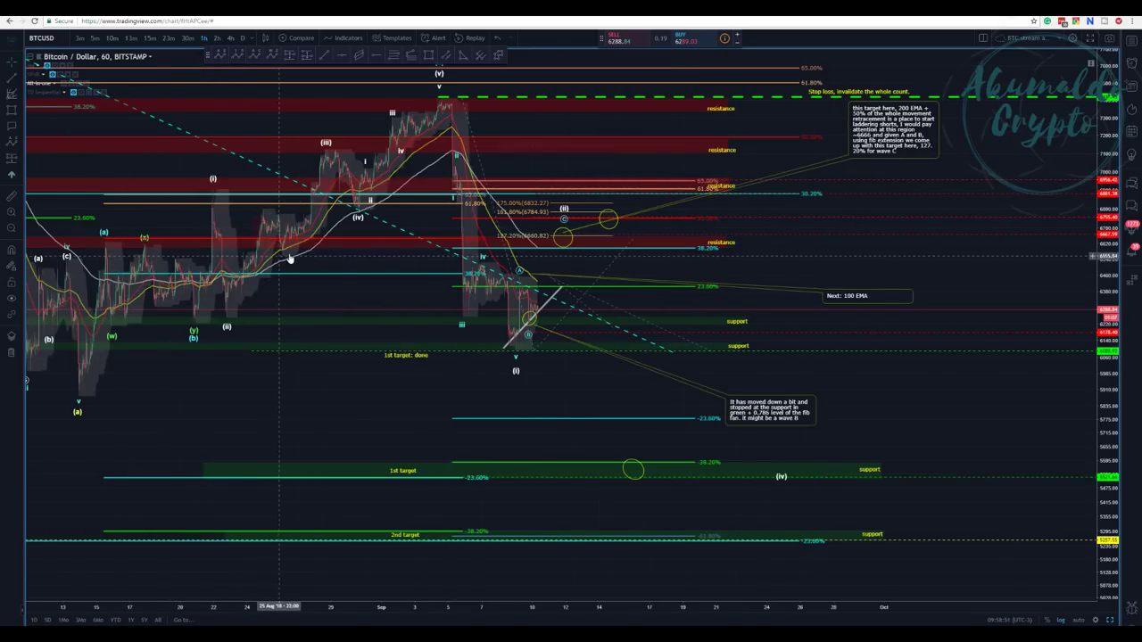
{"action": "scroll", "coordinate": [289, 258], "scroll_direction": "down", "scroll_amount": 2}
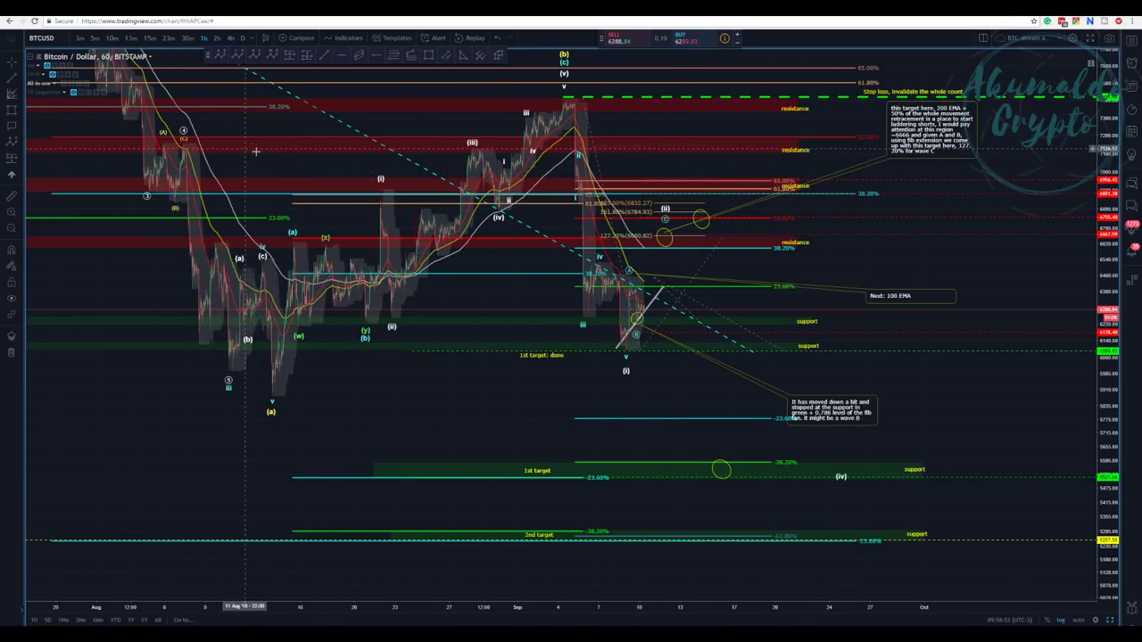
{"action": "left_click_drag", "start_coordinate": [307, 369], "coordinate": [547, 475]}
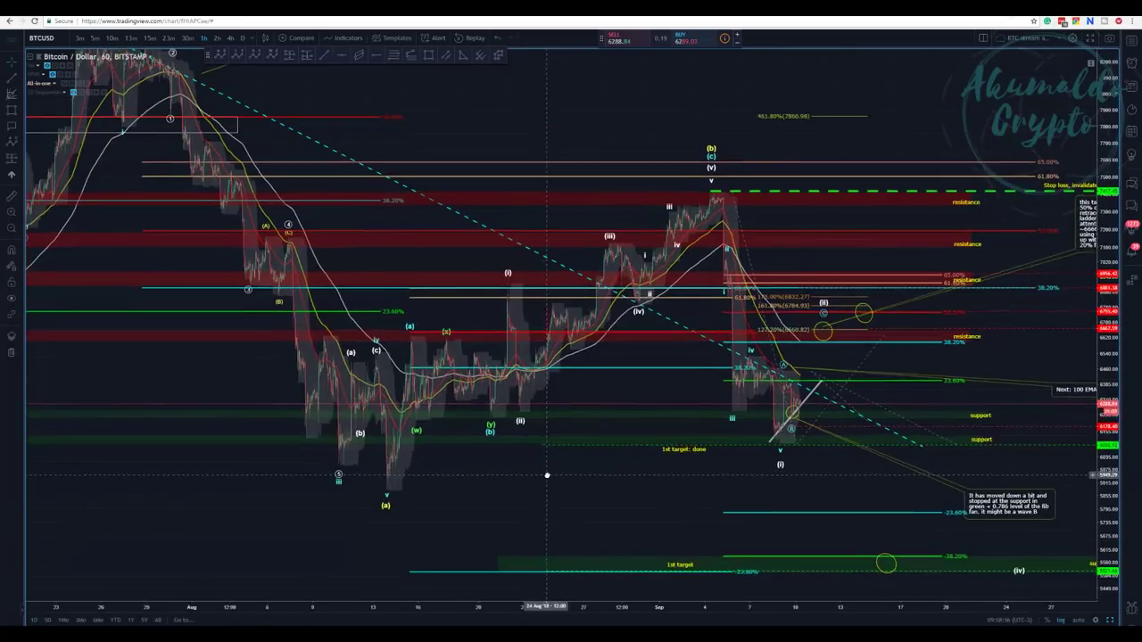
{"action": "left_click_drag", "start_coordinate": [351, 109], "coordinate": [383, 141]}
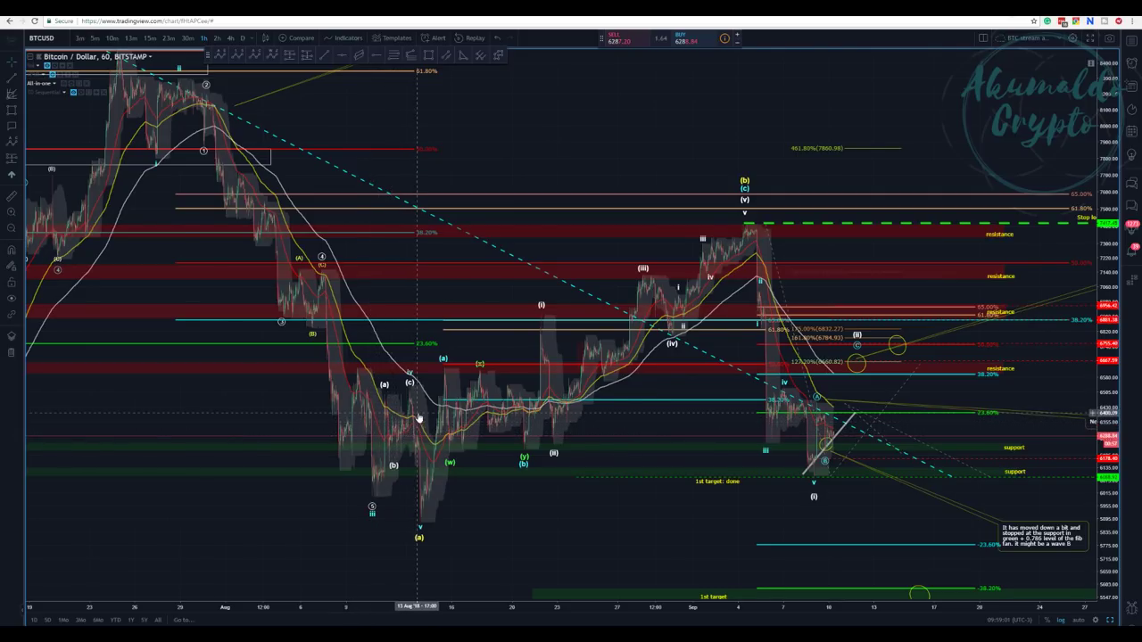
{"action": "scroll", "coordinate": [412, 420], "scroll_direction": "up", "scroll_amount": 3}
{"action": "scroll", "coordinate": [451, 451], "scroll_direction": "down", "scroll_amount": 1}
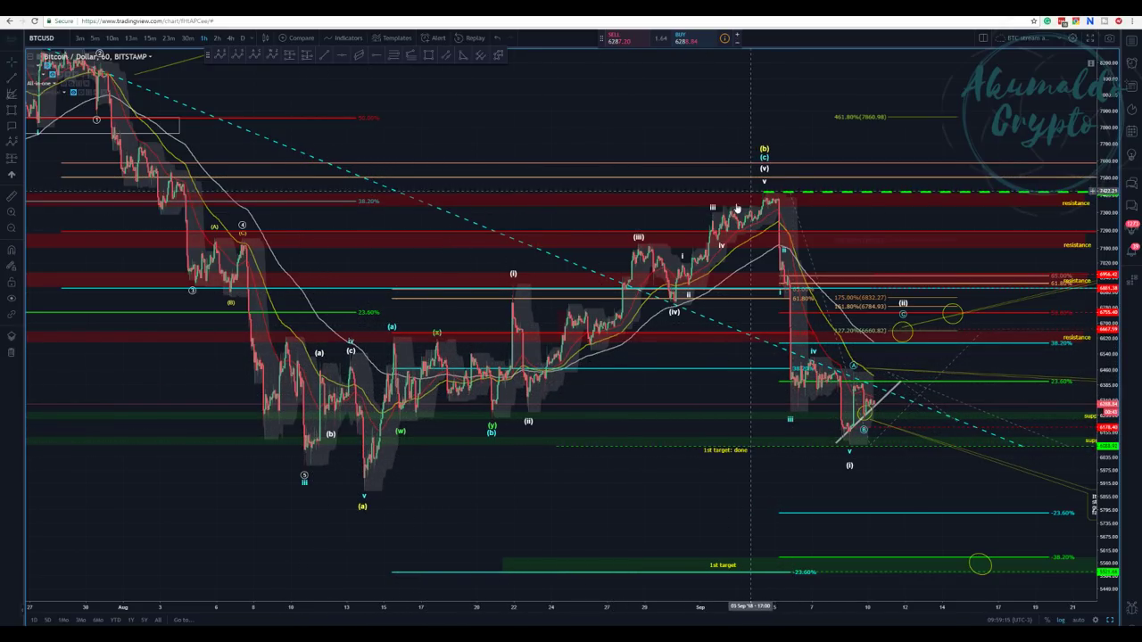
Examine the June and July wave structure on the hourly chart, from wave (iii) through (v) to waves a and b
{"action": "scroll", "coordinate": [714, 205], "scroll_direction": "down", "scroll_amount": 4}
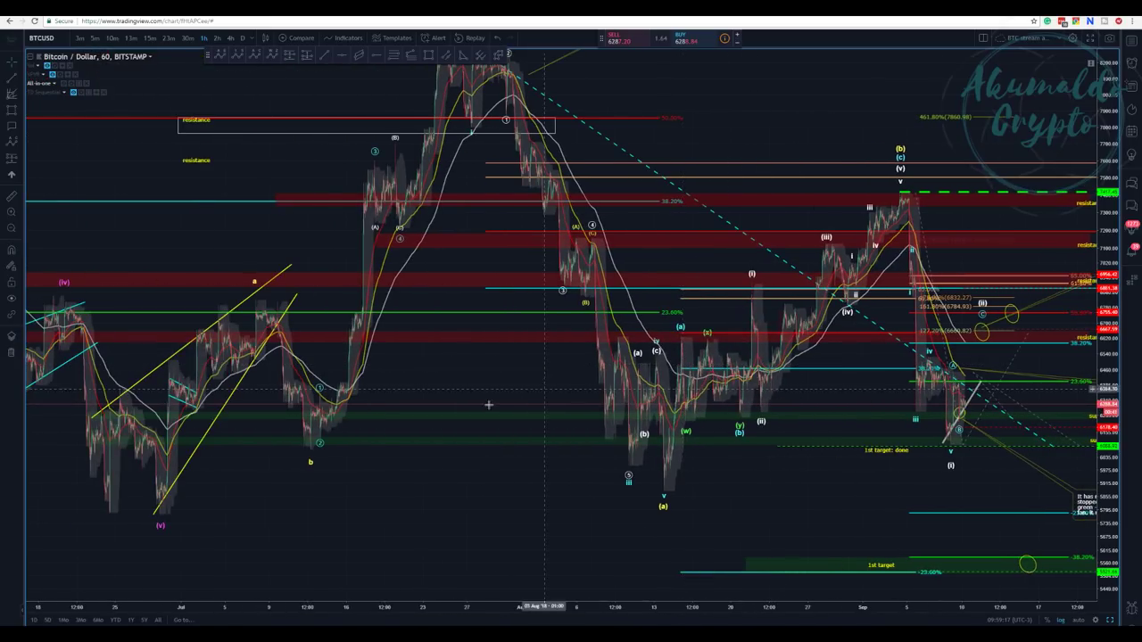
{"action": "scroll", "coordinate": [535, 446], "scroll_direction": "up", "scroll_amount": 2}
{"action": "mouse_move", "coordinate": [560, 467]}
{"action": "left_mouse_down"}
{"action": "mouse_move", "coordinate": [513, 494]}
{"action": "mouse_move", "coordinate": [247, 494]}
{"action": "mouse_move", "coordinate": [623, 428]}
{"action": "left_mouse_up"}
{"action": "scroll", "coordinate": [623, 428], "scroll_direction": "up", "scroll_amount": 2}
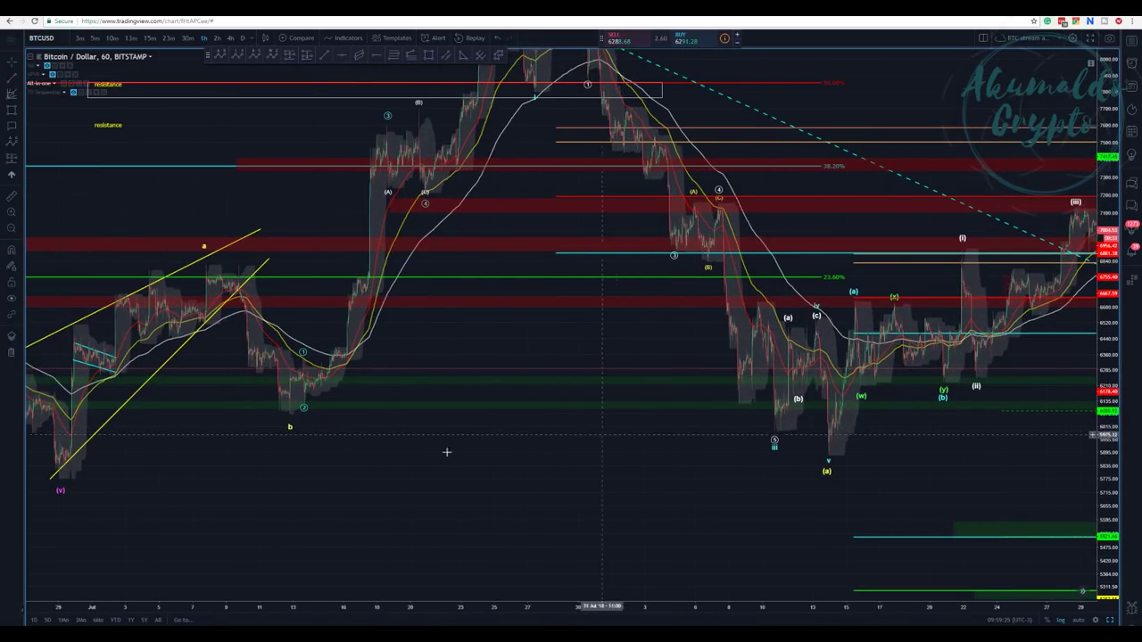
{"action": "scroll", "coordinate": [410, 414], "scroll_direction": "up", "scroll_amount": 2}
{"action": "left_click_drag", "start_coordinate": [272, 413], "coordinate": [445, 404]}
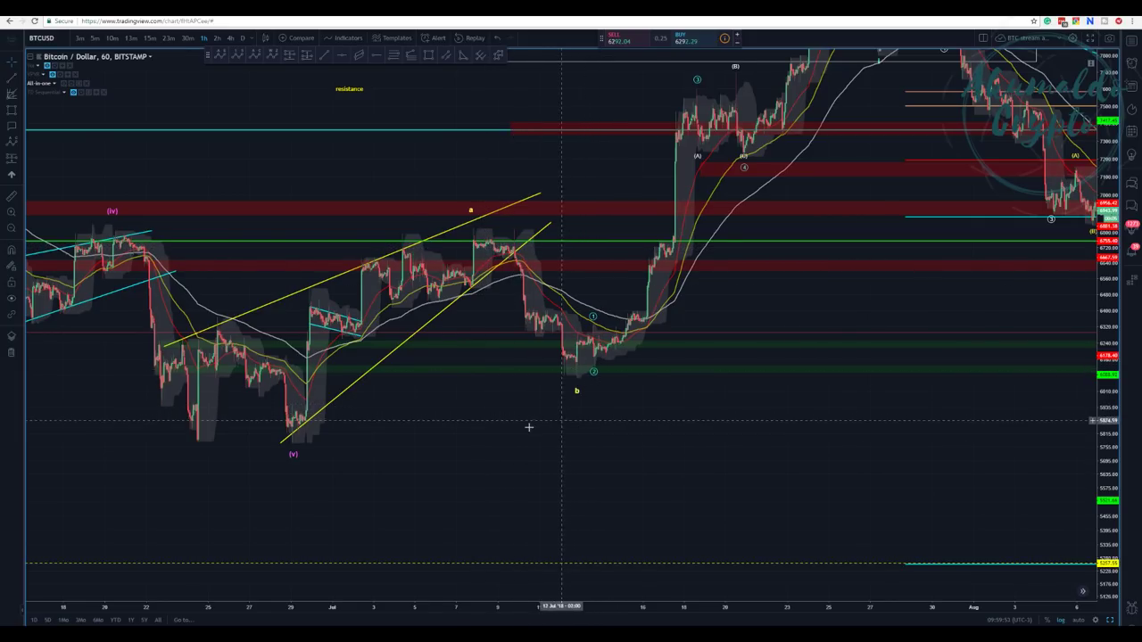
{"action": "scroll", "coordinate": [517, 393], "scroll_direction": "left", "scroll_amount": 3}
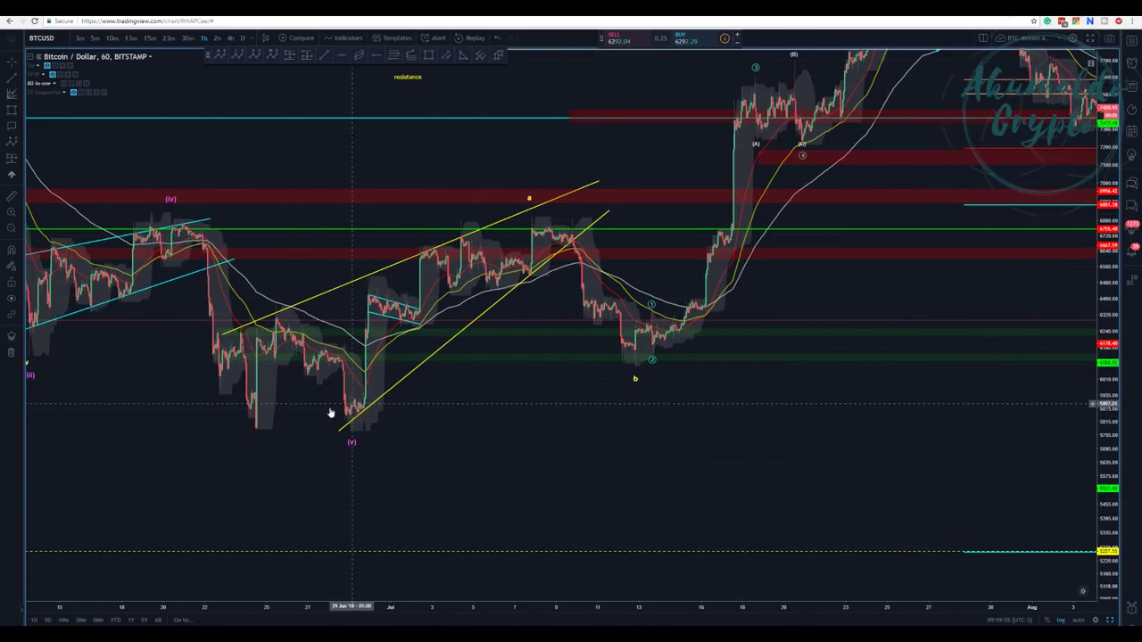
{"action": "scroll", "coordinate": [549, 441], "scroll_direction": "left", "scroll_amount": 3}
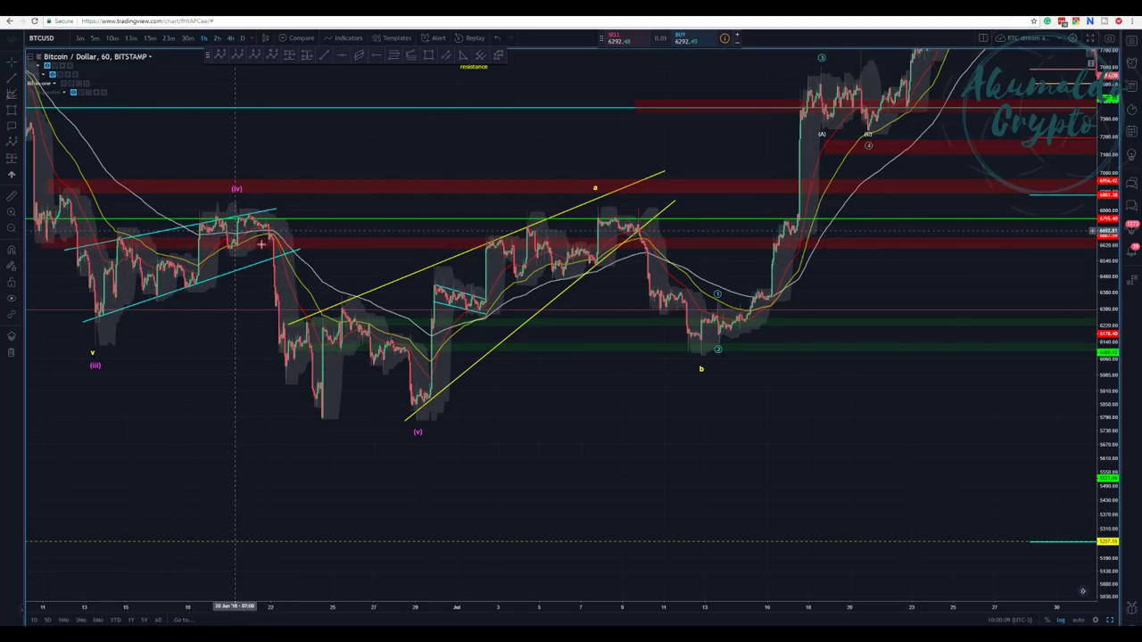
Select the A-B-C correction pattern after the wave (i) low to adjust its wave C endpoint beneath the (ii) label
{"action": "left_click_drag", "start_coordinate": [696, 369], "coordinate": [285, 424]}
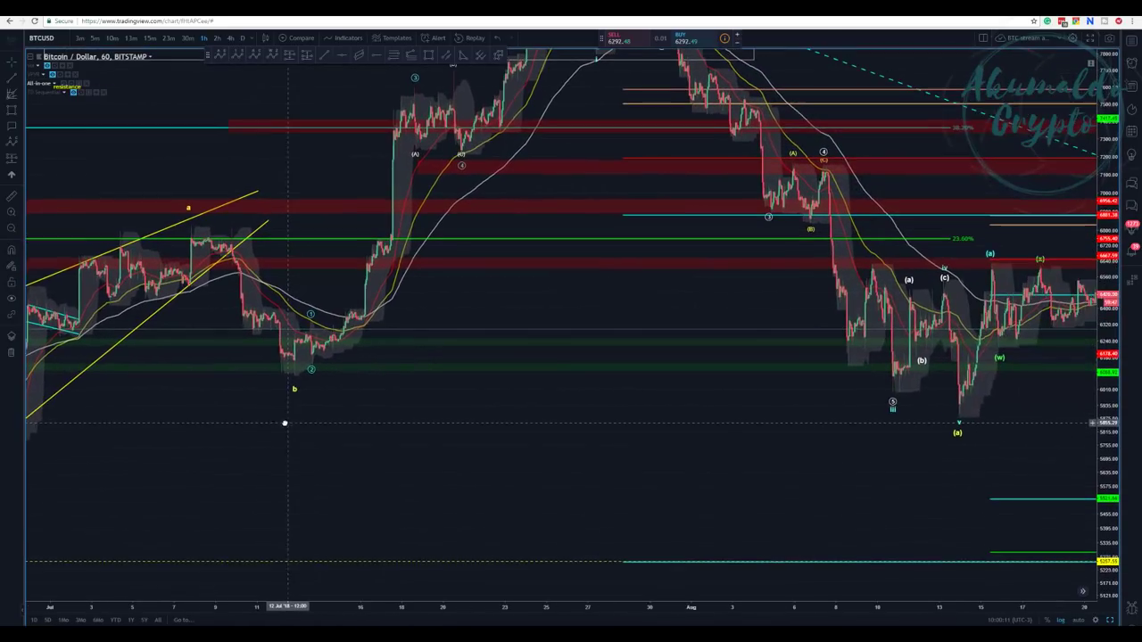
{"action": "left_click_drag", "start_coordinate": [633, 419], "coordinate": [181, 438]}
{"action": "left_click_drag", "start_coordinate": [687, 390], "coordinate": [217, 418]}
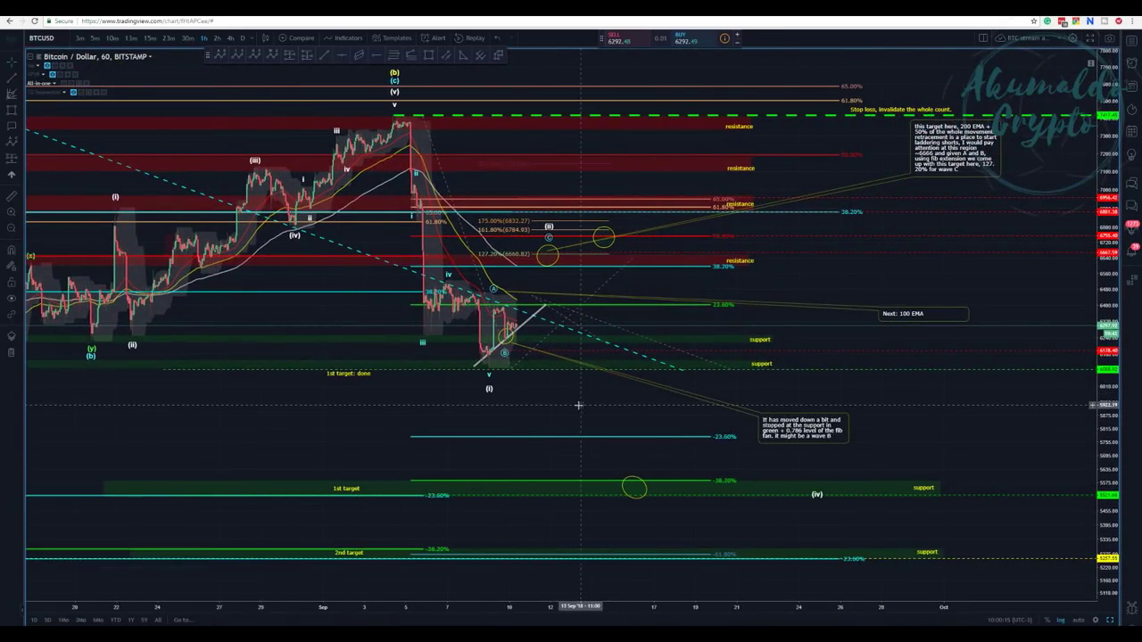
{"action": "left_click_drag", "start_coordinate": [580, 406], "coordinate": [535, 416]}
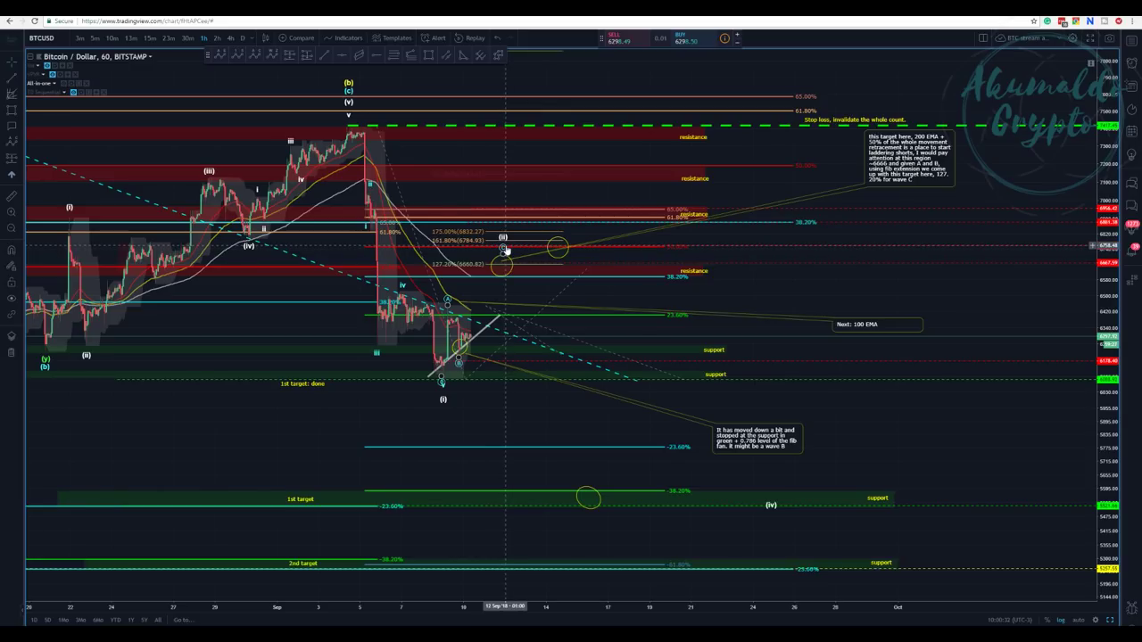
{"action": "left_click", "coordinate": [535, 245]}
{"action": "left_click_drag", "start_coordinate": [537, 239], "coordinate": [506, 246]}
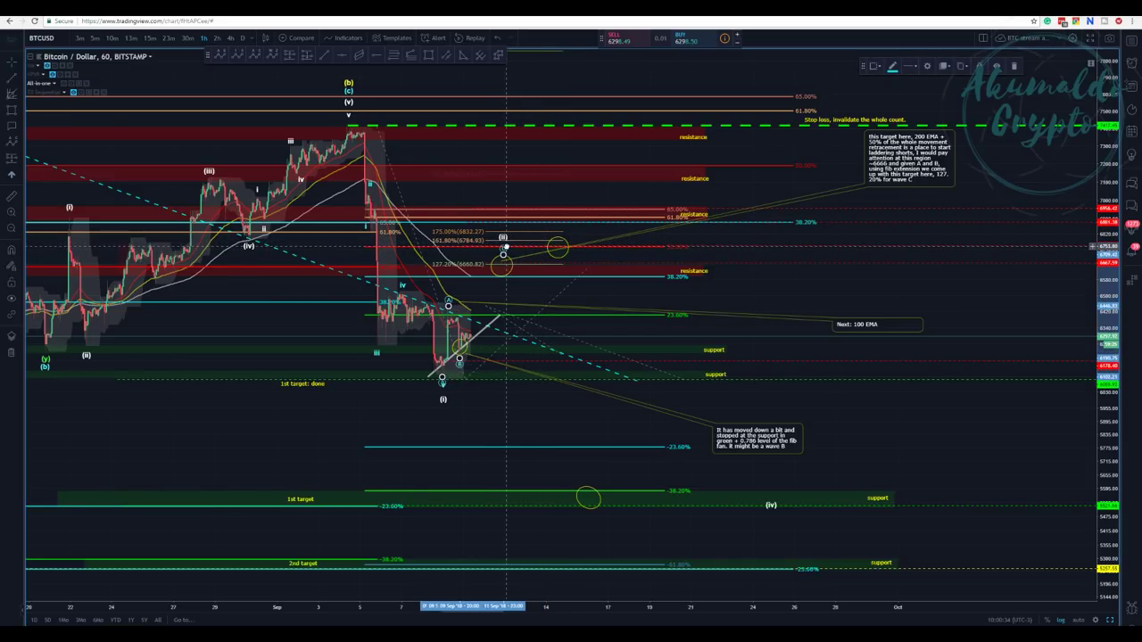